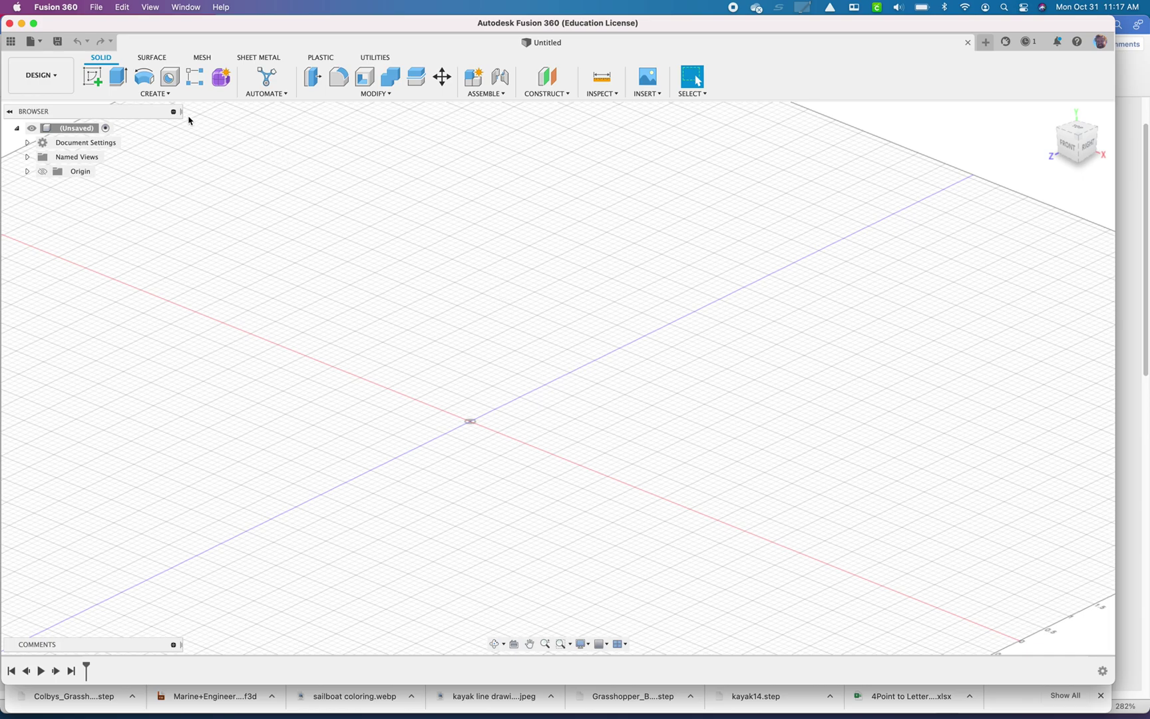
Start a sketch on the horizontal origin plane and draw a rectangle about 2.8 in wide from the origin
{"action": "left_click", "coordinate": [102, 85]}
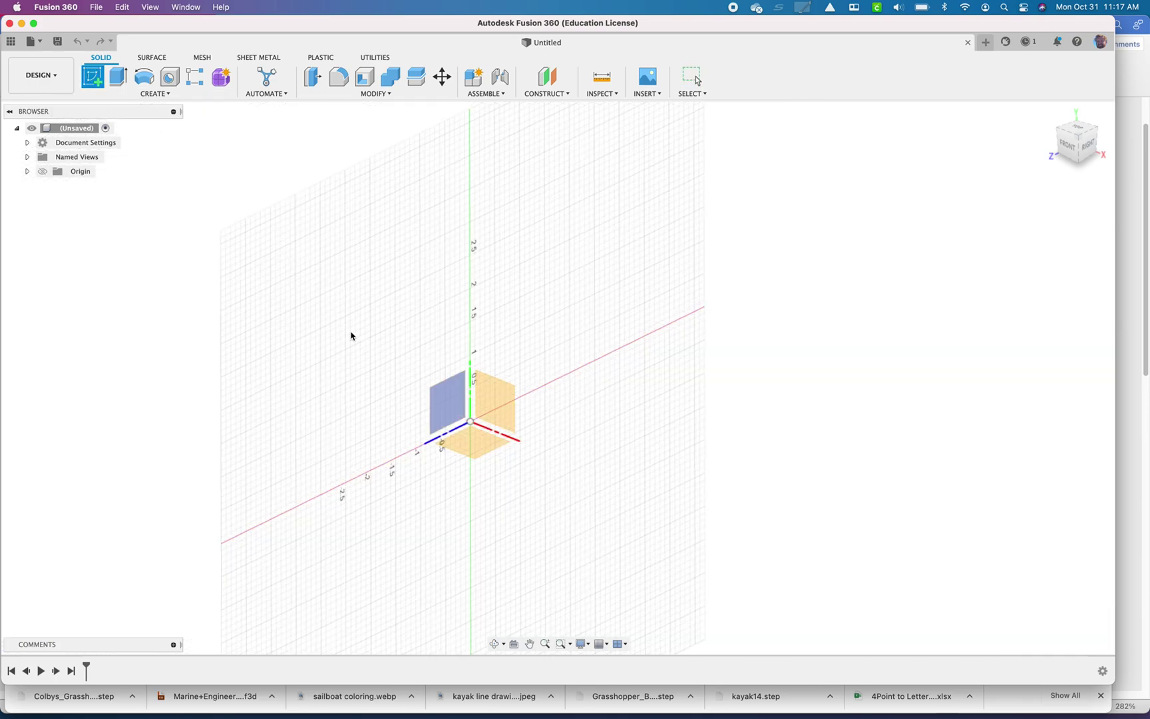
{"action": "left_click", "coordinate": [481, 453]}
{"action": "middle_click_drag", "start_coordinate": [662, 400], "coordinate": [569, 403]}
{"action": "key", "text": "r"}
{"action": "left_click", "coordinate": [530, 443]}
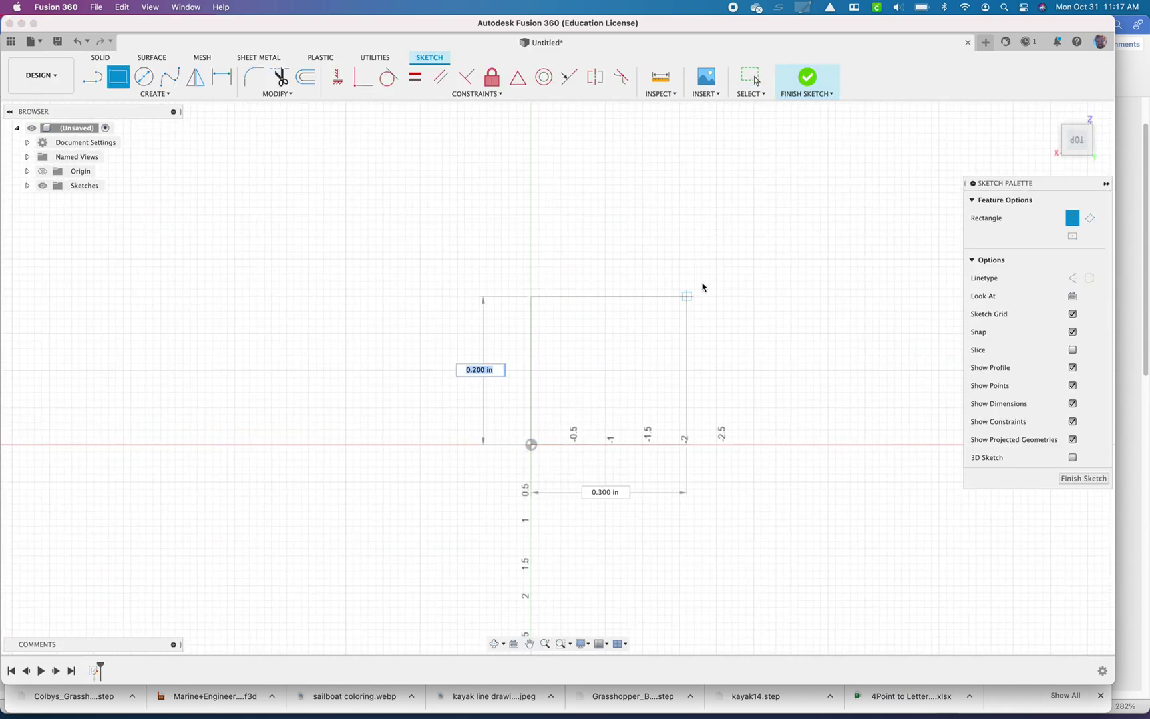
{"action": "left_click", "coordinate": [740, 262]}
Dimension the rectangle's vertical and horizontal sides to 4 in each and finish the sketch
{"action": "key", "text": "d"}
{"action": "left_click", "coordinate": [740, 337]}
{"action": "left_click", "coordinate": [806, 335]}
{"action": "type", "text": "4"}
{"action": "key", "text": "Return"}
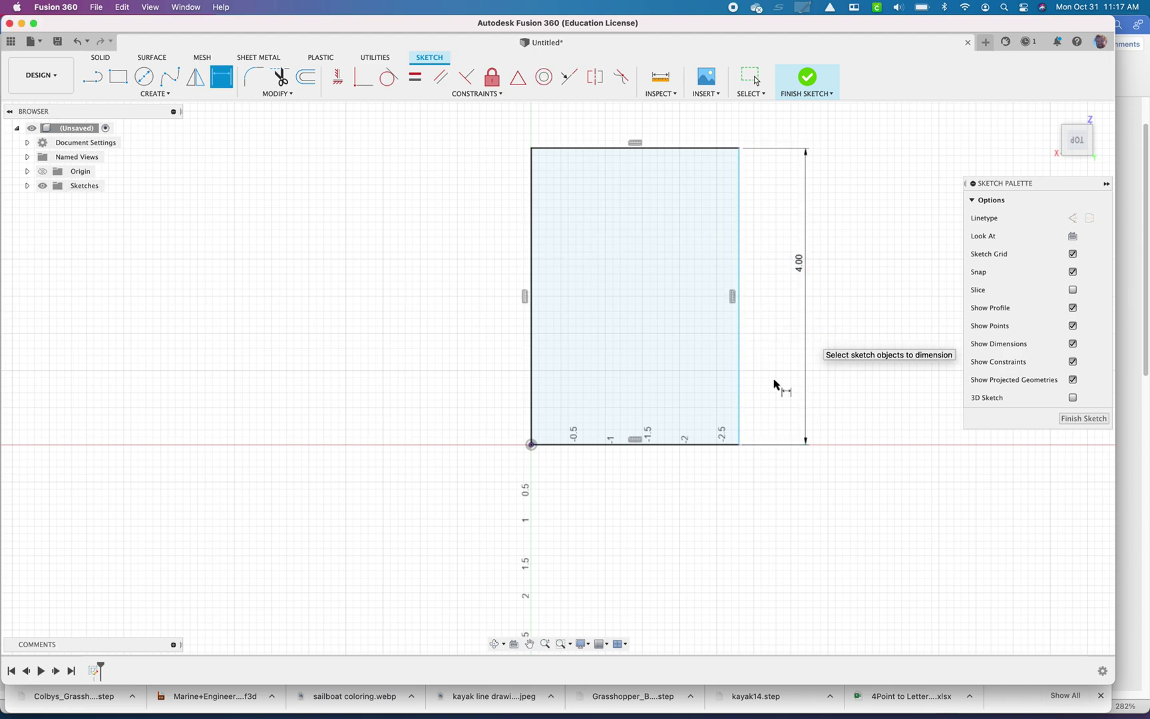
{"action": "left_click", "coordinate": [716, 446]}
{"action": "left_click", "coordinate": [717, 478]}
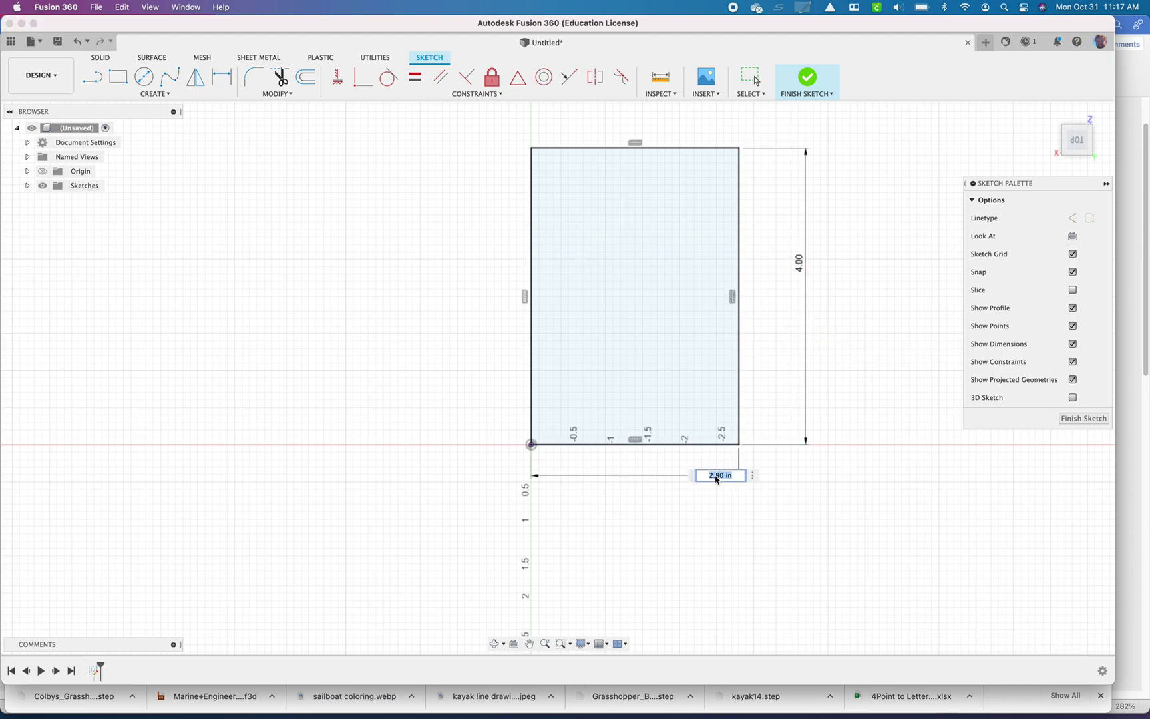
{"action": "type", "text": "4"}
{"action": "key", "text": "Return"}
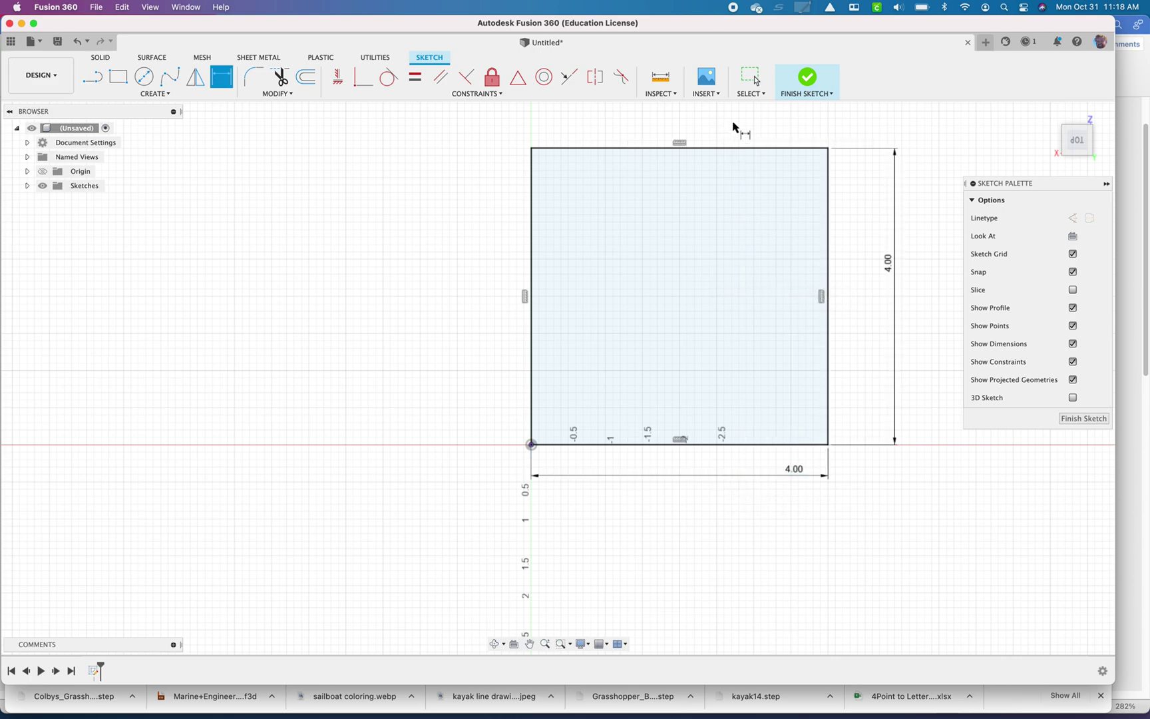
{"action": "left_click", "coordinate": [806, 79]}
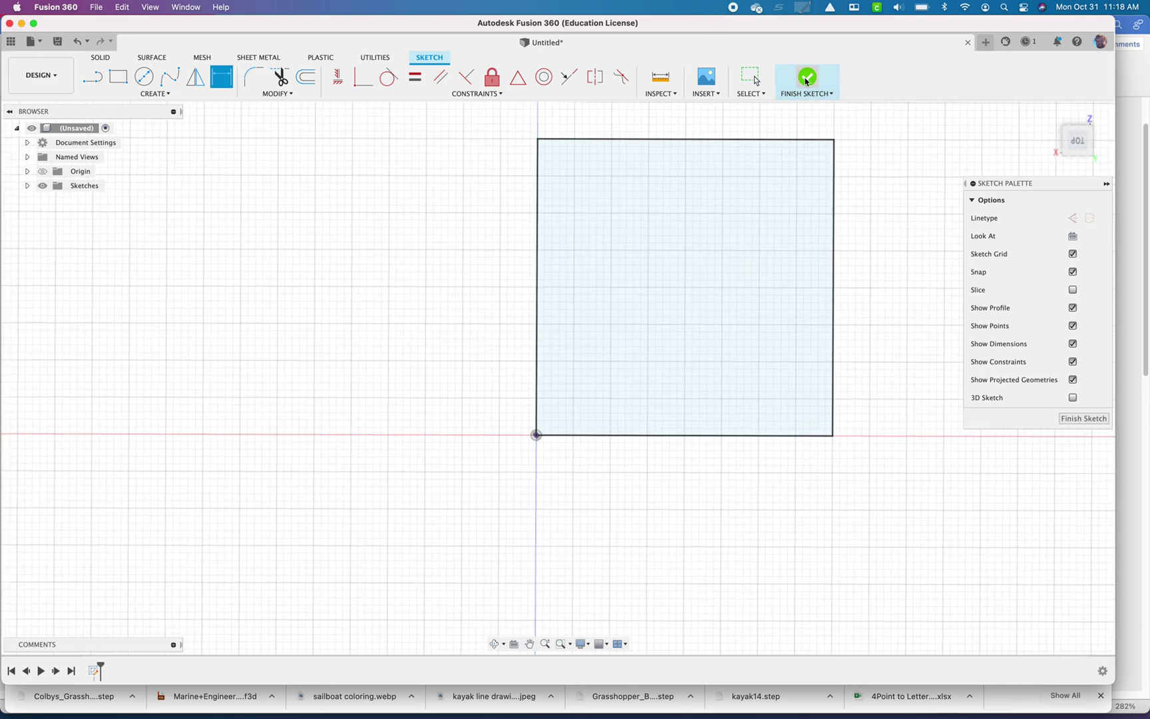
{"action": "left_click_drag", "start_coordinate": [522, 297], "coordinate": [727, 270]}
{"action": "key", "text": "Escape"}
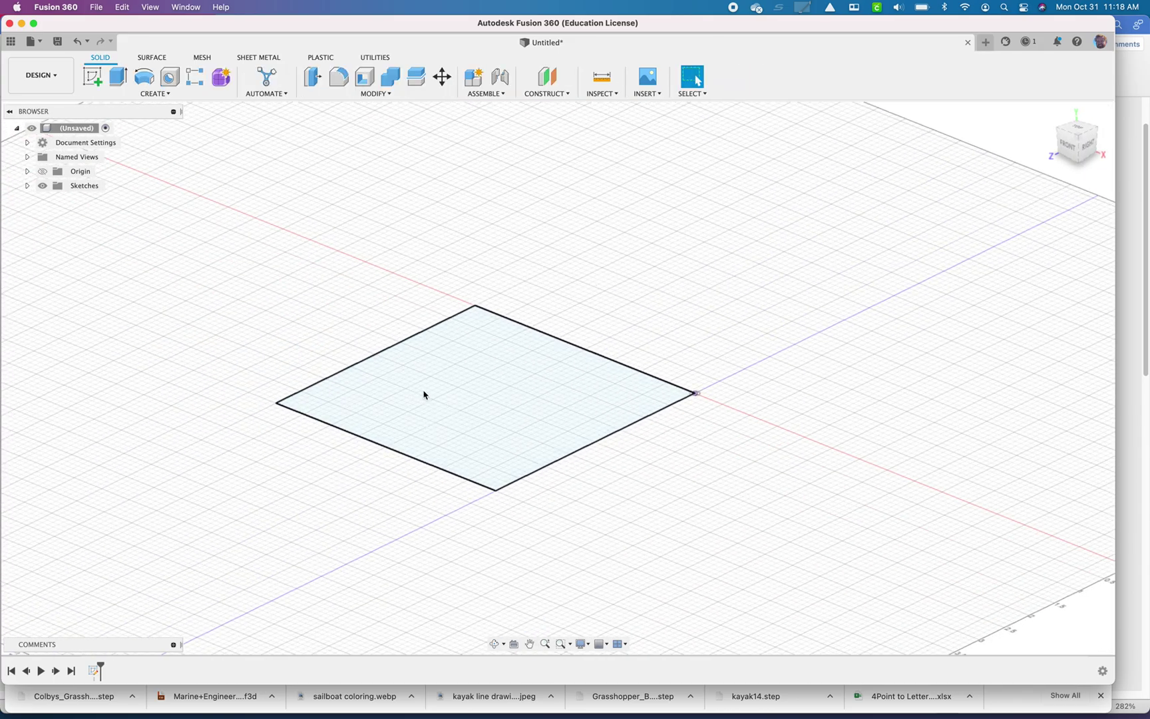
Extrude the square profile upward 0.5 in as a new body
{"action": "key", "text": "e"}
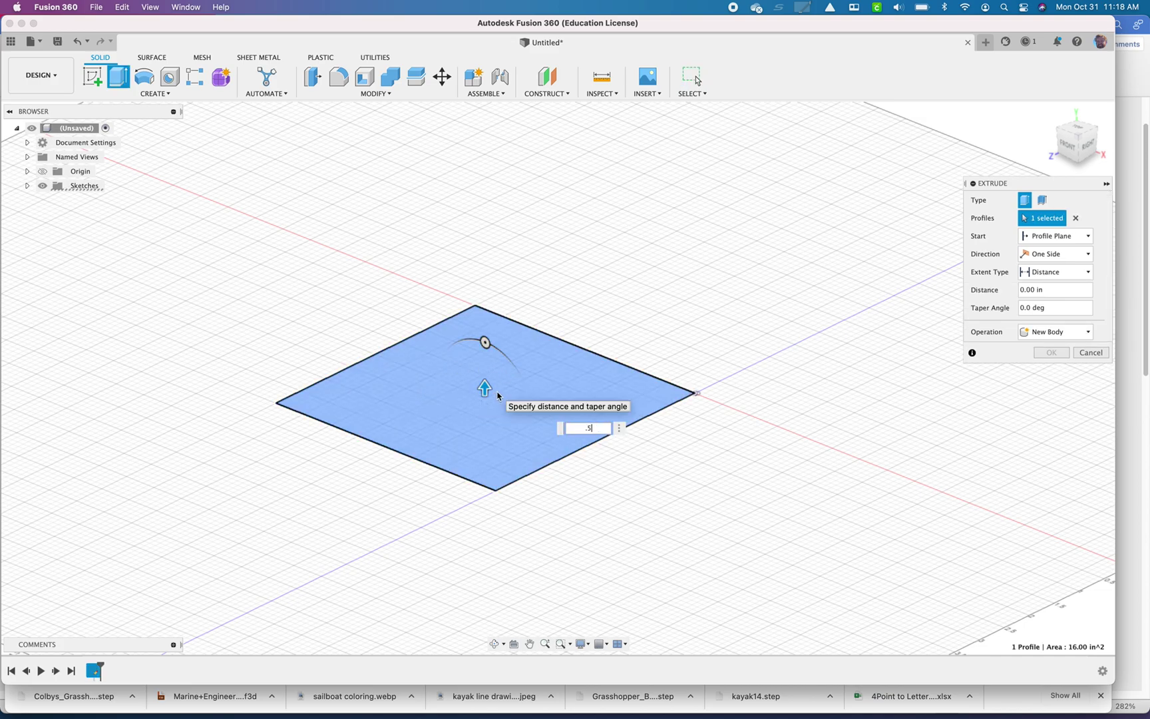
{"action": "type", "text": ".5"}
{"action": "left_click", "coordinate": [1037, 353]}
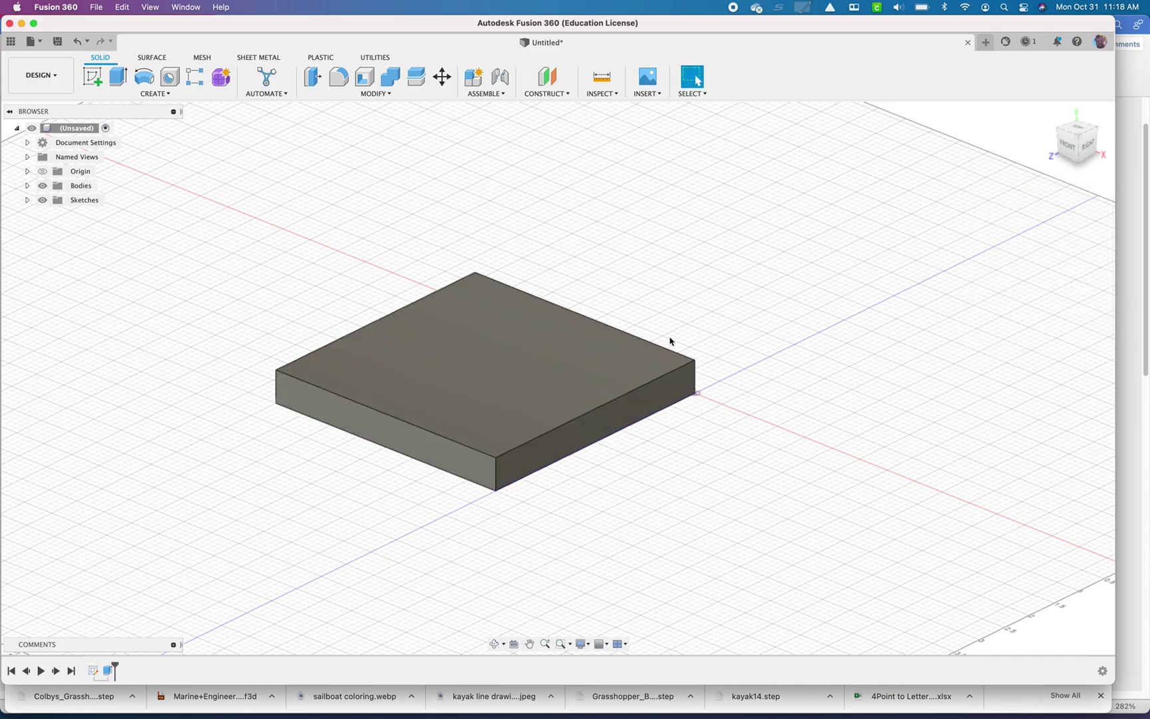
Sketch a rectangle about 4 in wide and 3.7 in tall on the slab's back side face, starting at the origin corner
{"action": "middle_click_drag", "start_coordinate": [660, 311], "coordinate": [551, 305], "text": "shift"}
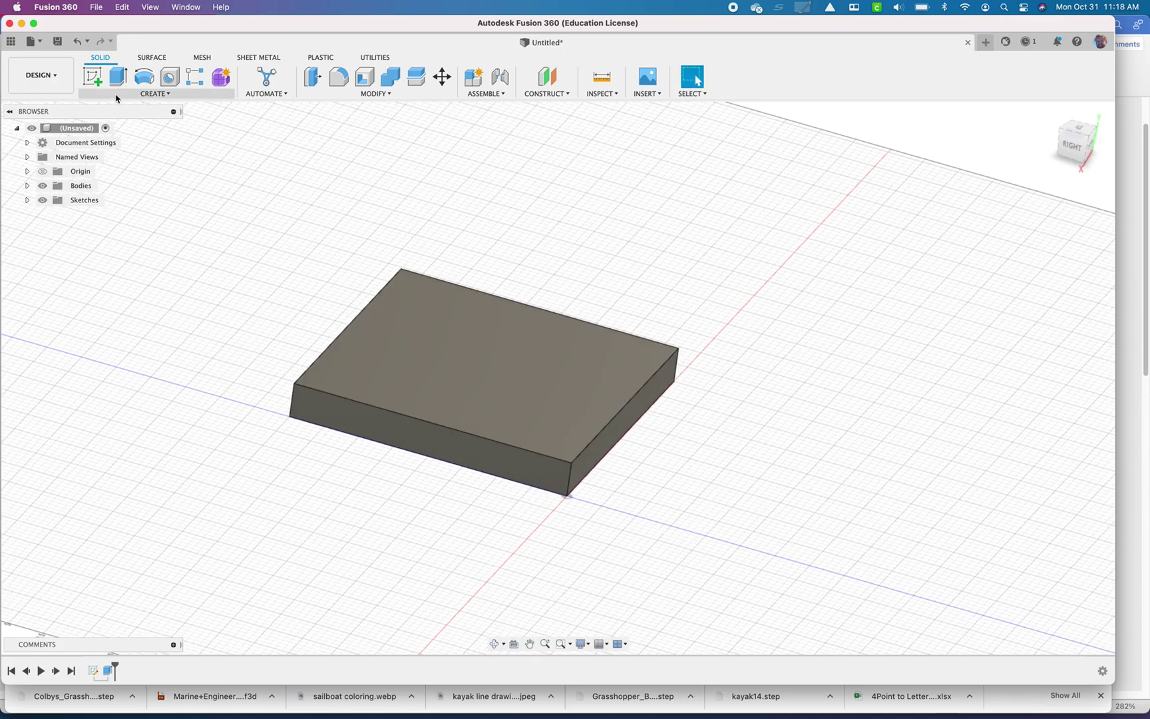
{"action": "left_click", "coordinate": [92, 76]}
{"action": "left_click", "coordinate": [659, 394]}
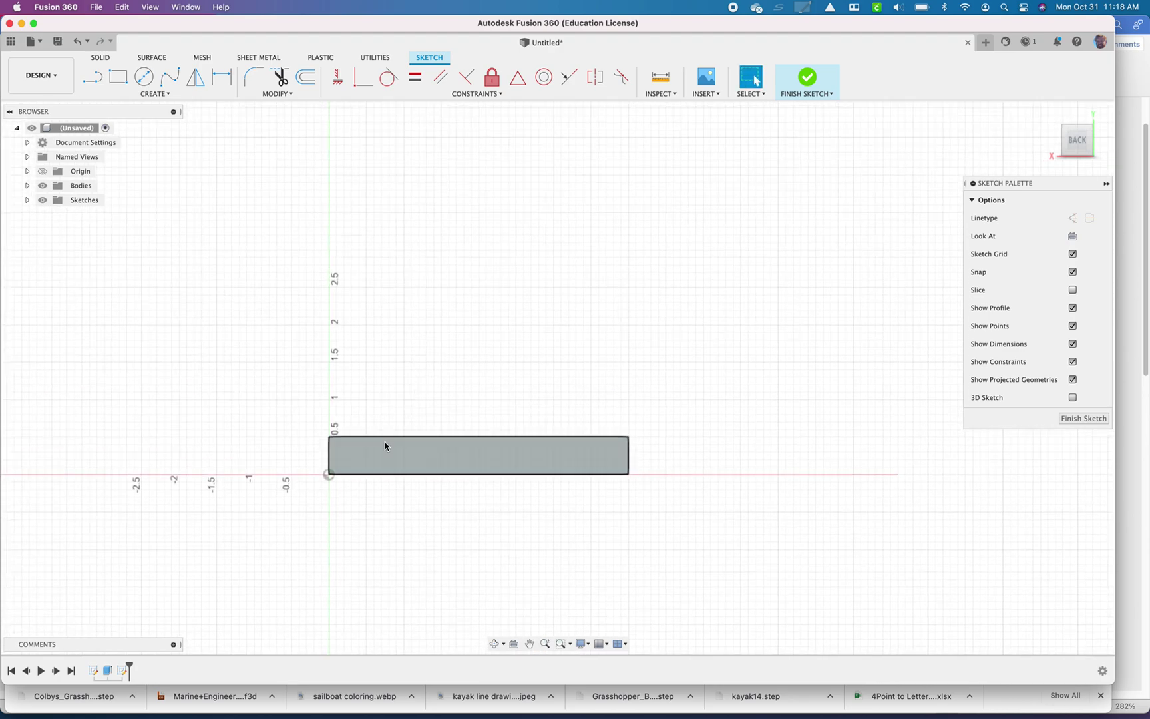
{"action": "key", "text": "r"}
{"action": "left_click", "coordinate": [329, 474]}
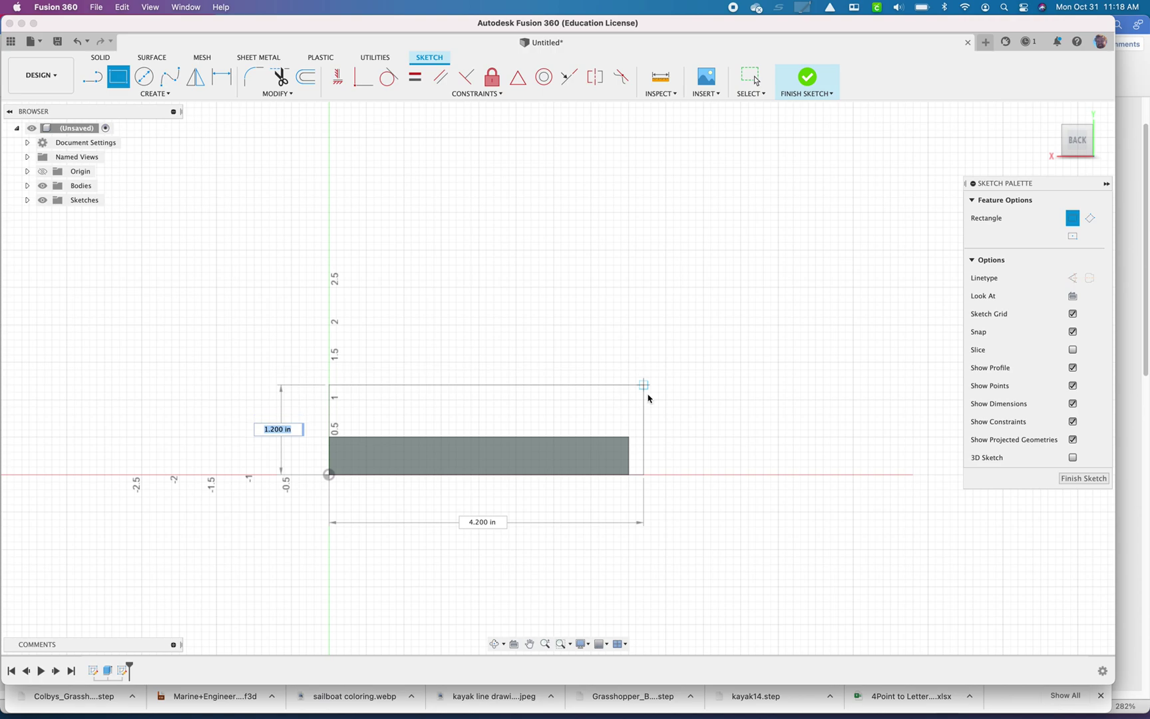
{"action": "left_click", "coordinate": [628, 456]}
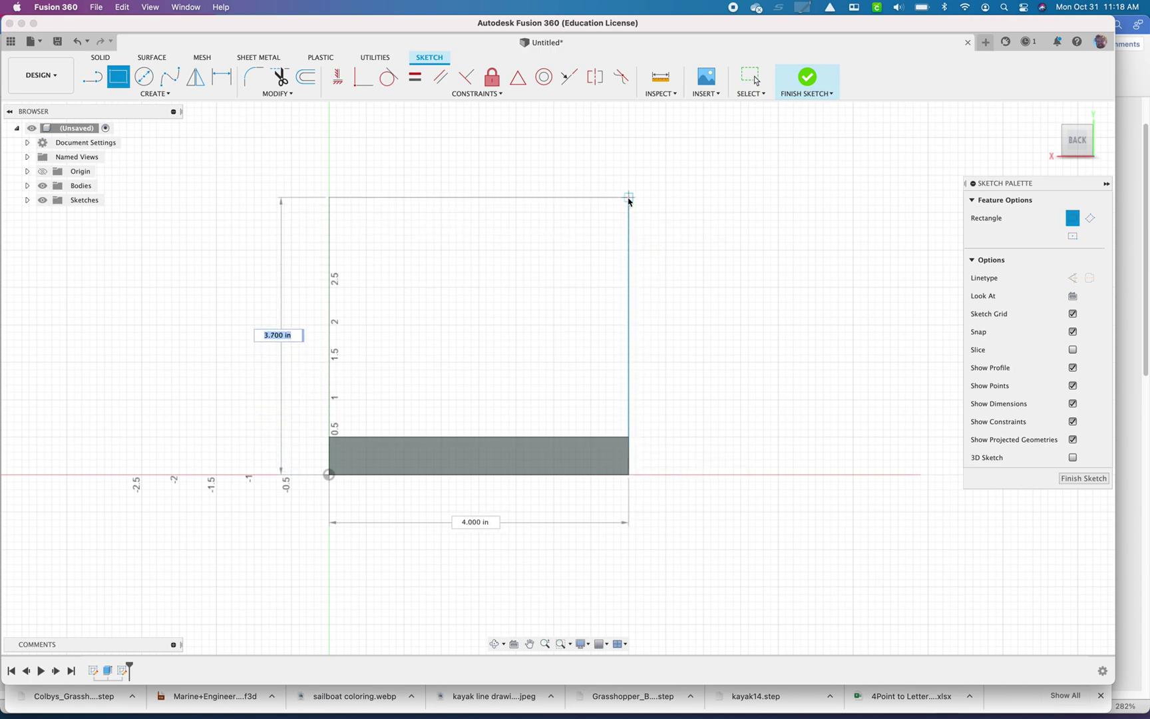
{"action": "left_click", "coordinate": [629, 197]}
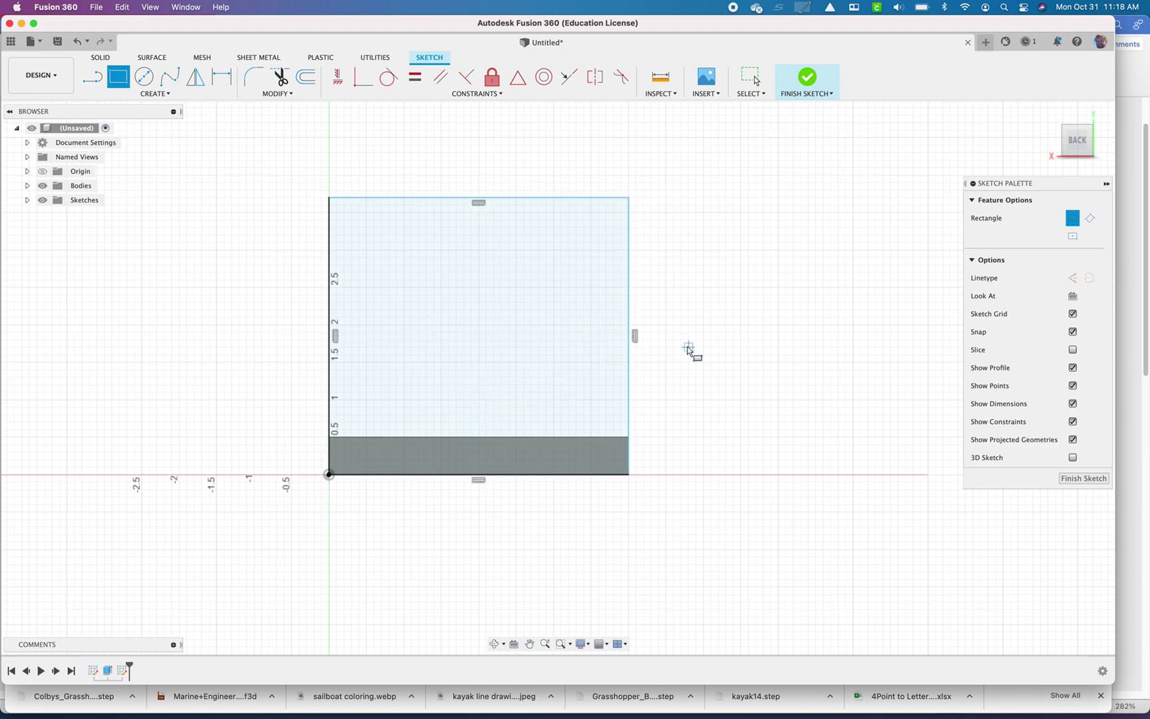
Set the upright rectangle's height to 4 in and finish the sketch
{"action": "key", "text": "d"}
{"action": "left_click", "coordinate": [630, 377]}
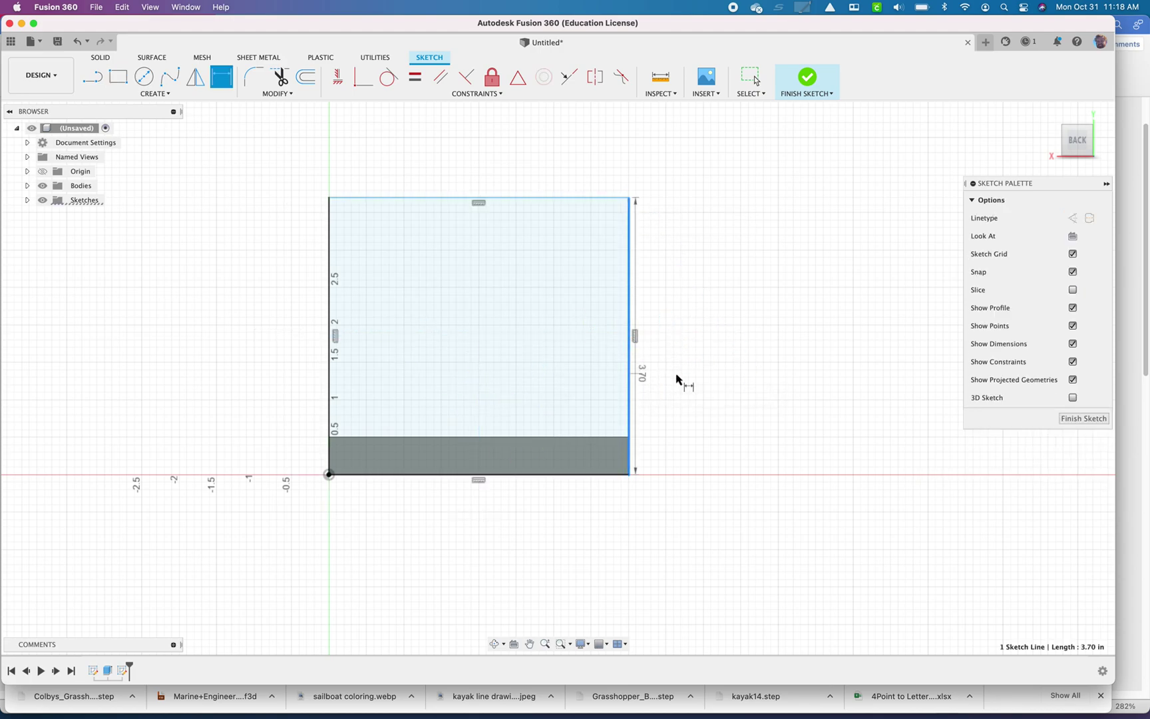
{"action": "left_click", "coordinate": [715, 379]}
{"action": "type", "text": "4"}
{"action": "key", "text": "Return"}
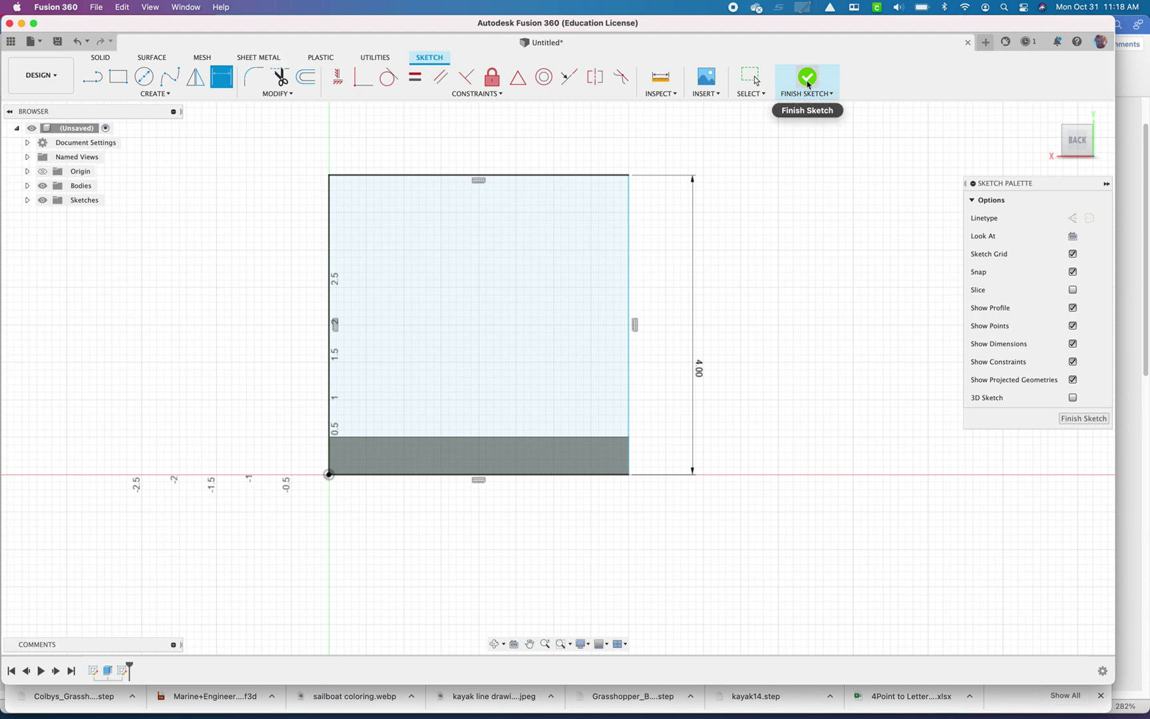
{"action": "left_click", "coordinate": [805, 84]}
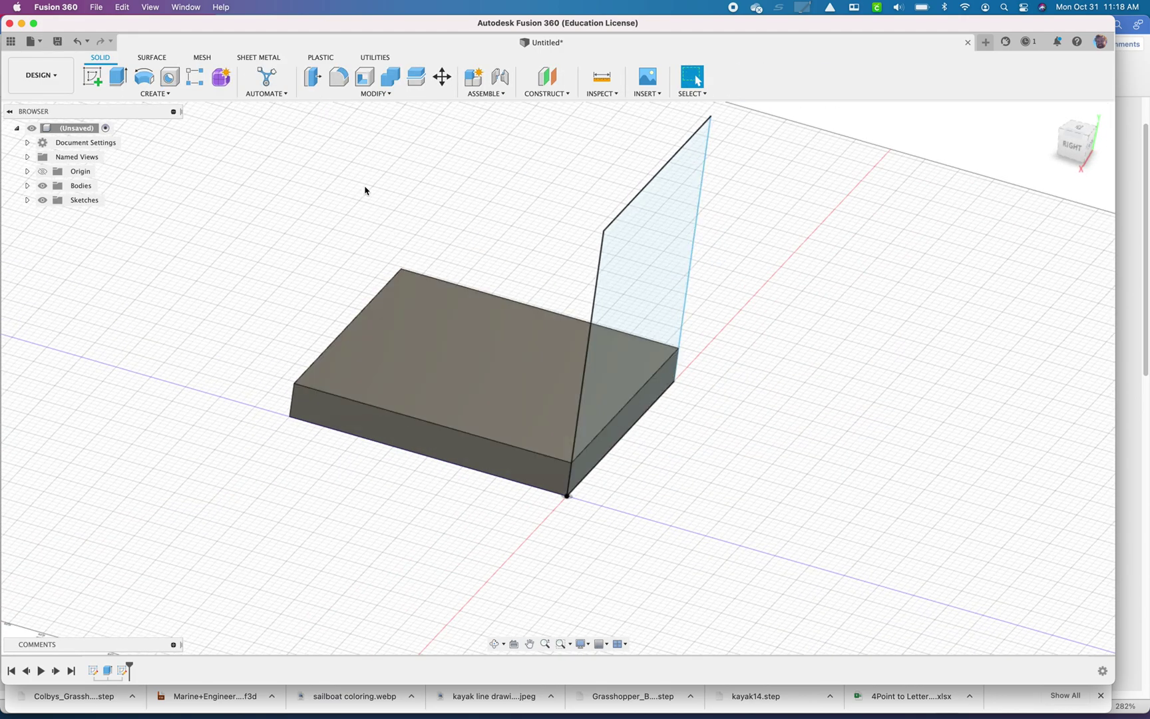
Extrude both regions of the upright rectangle 0.5 in outward from the slab, using the New Body operation
{"action": "key", "text": "e"}
{"action": "left_click", "coordinate": [628, 268]}
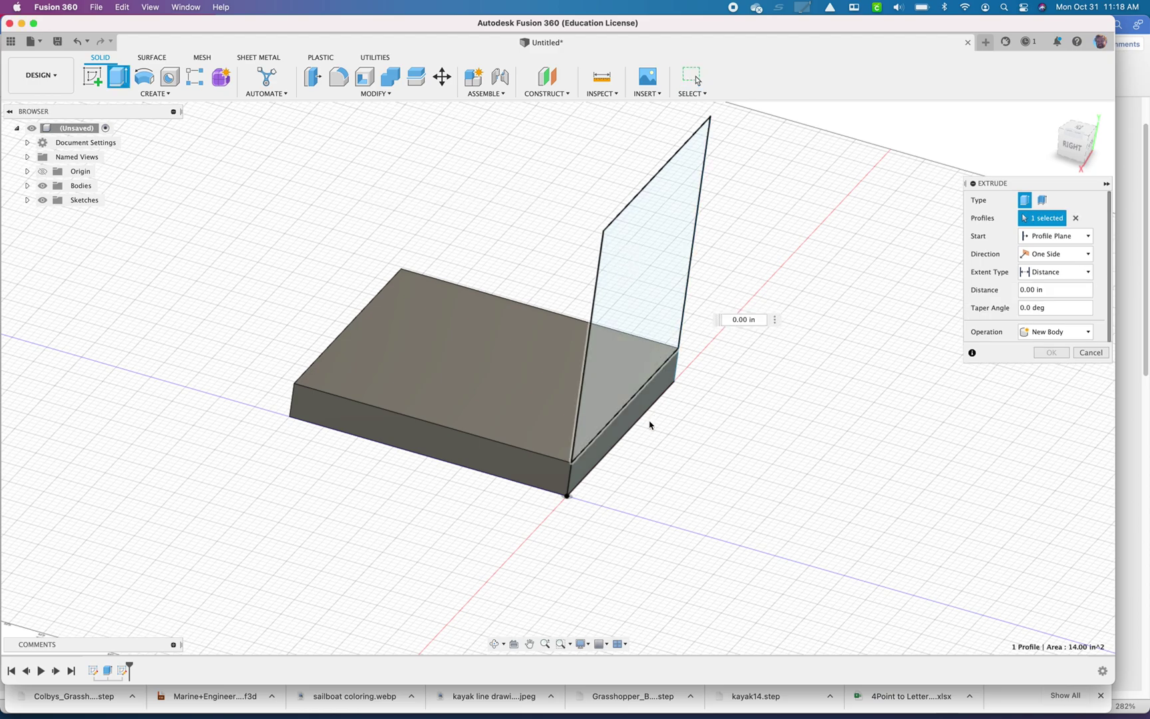
{"action": "left_click", "coordinate": [641, 416]}
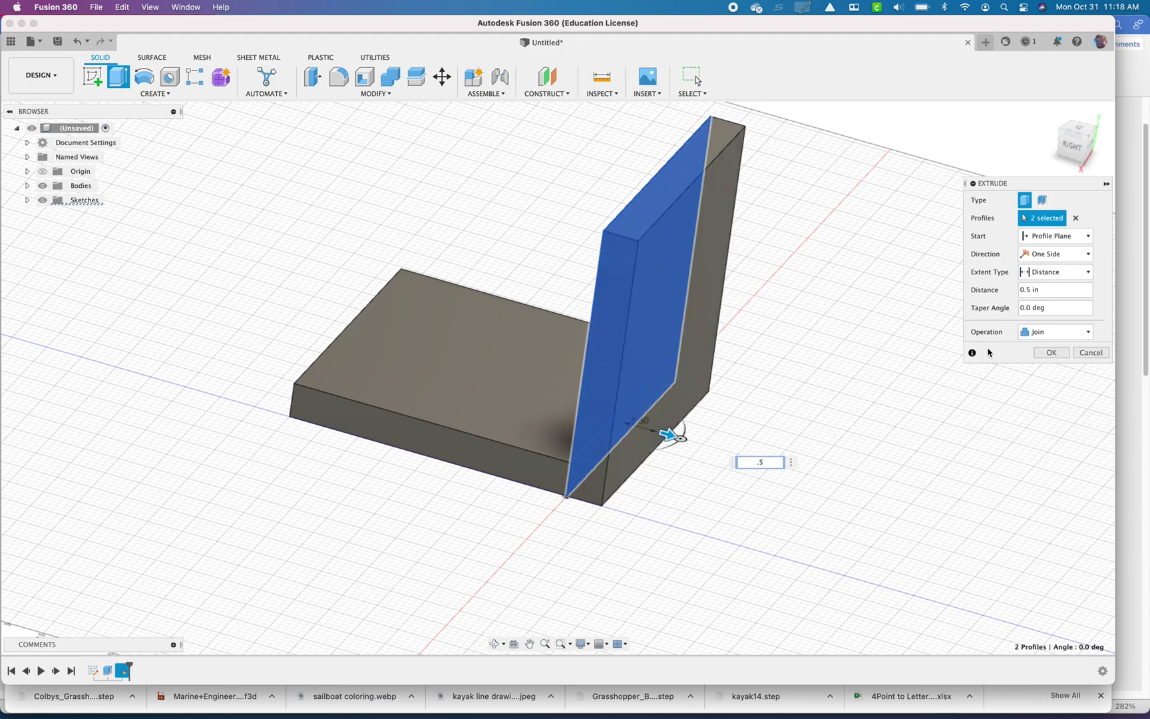
{"action": "left_click", "coordinate": [1028, 331]}
{"action": "left_click", "coordinate": [1031, 330]}
{"action": "left_click", "coordinate": [1035, 333]}
{"action": "left_click", "coordinate": [1036, 332]}
{"action": "left_click", "coordinate": [1036, 333]}
{"action": "left_click", "coordinate": [1035, 332]}
{"action": "left_click", "coordinate": [1036, 333]}
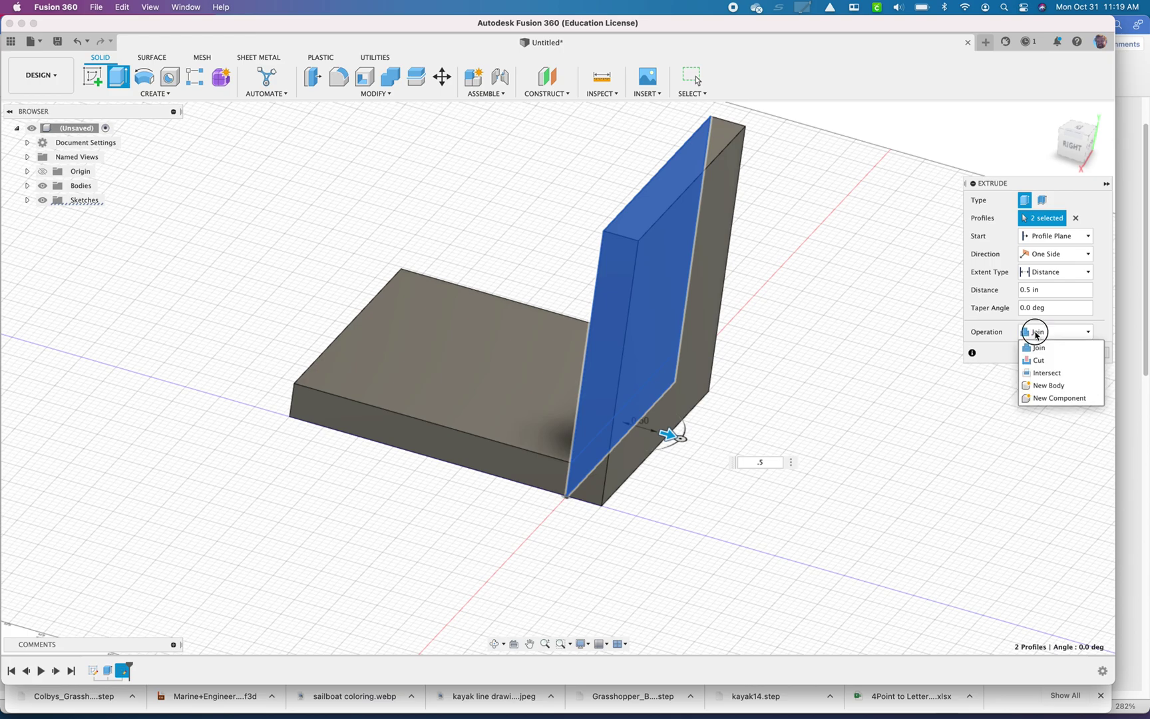
{"action": "left_click", "coordinate": [1045, 386]}
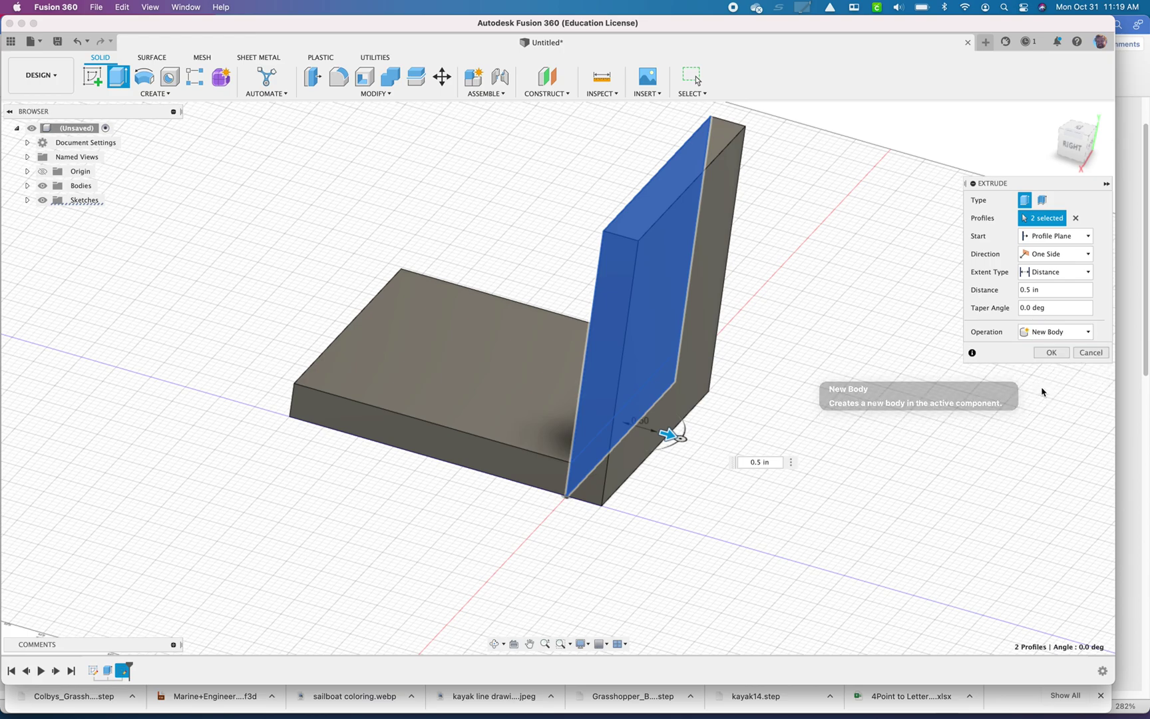
{"action": "left_click", "coordinate": [1050, 352]}
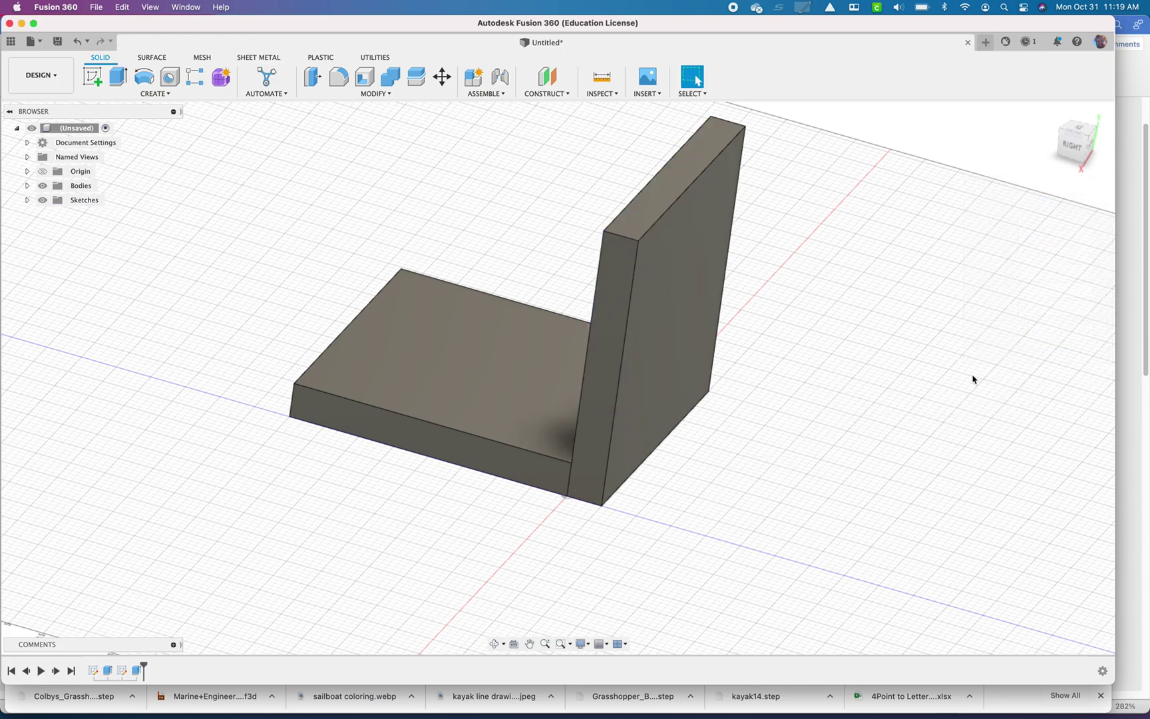
Rename the flat slab body to Base and the upright panel body to Right side
{"action": "left_click", "coordinate": [360, 301]}
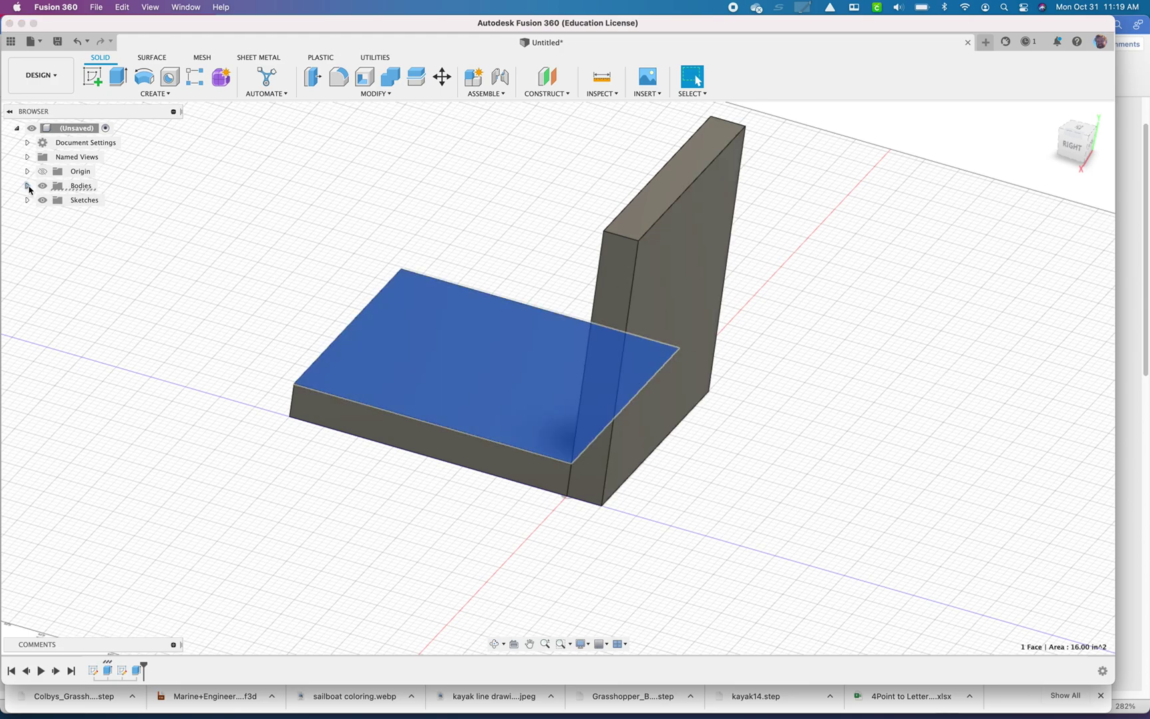
{"action": "left_click", "coordinate": [27, 187]}
{"action": "left_click", "coordinate": [91, 200]}
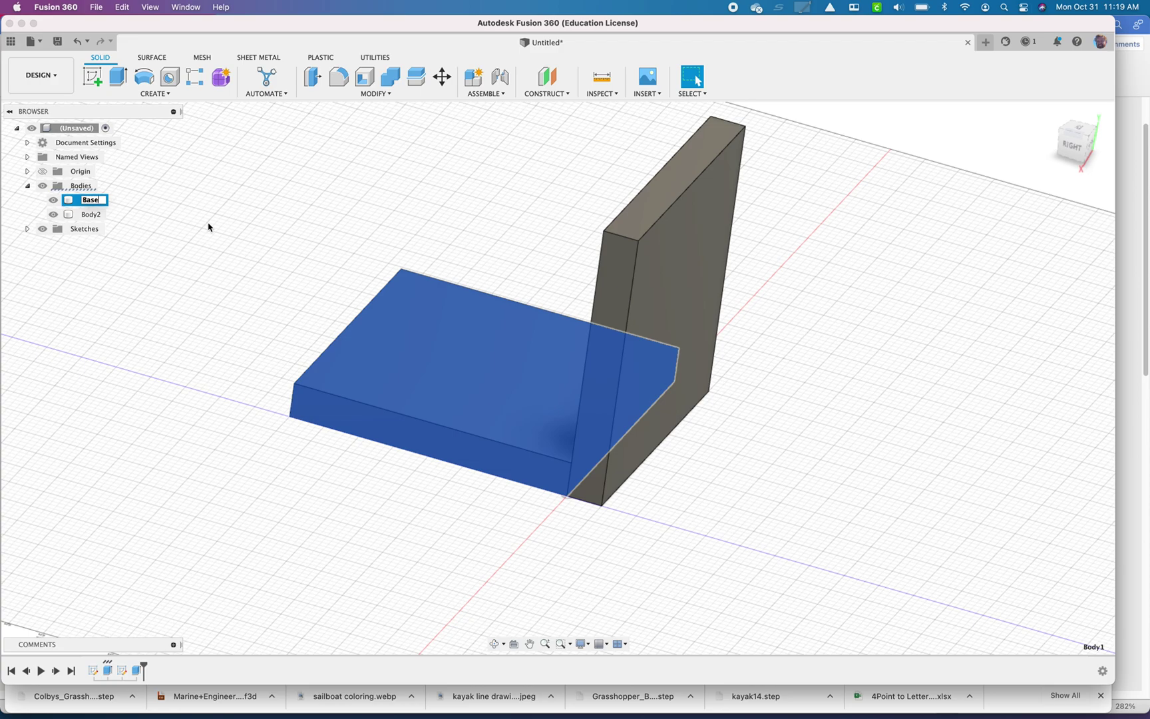
{"action": "type", "text": "Base"}
{"action": "left_click", "coordinate": [168, 200]}
{"action": "double_click", "coordinate": [91, 214]}
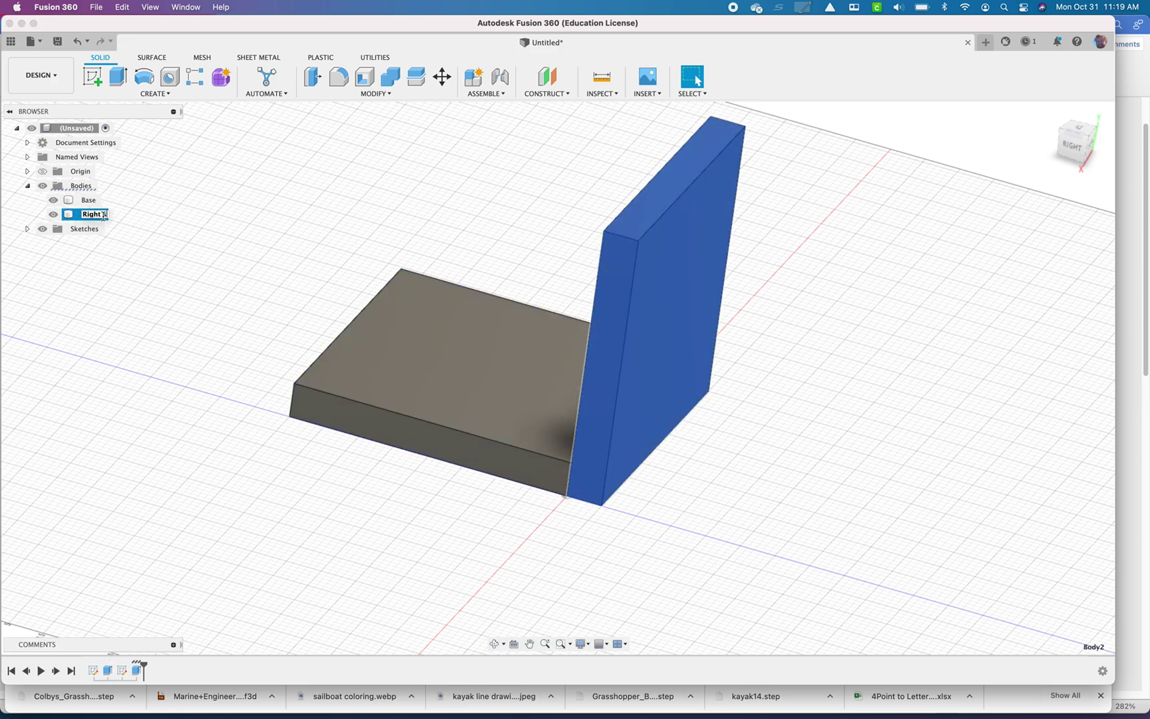
{"action": "key", "text": "Return"}
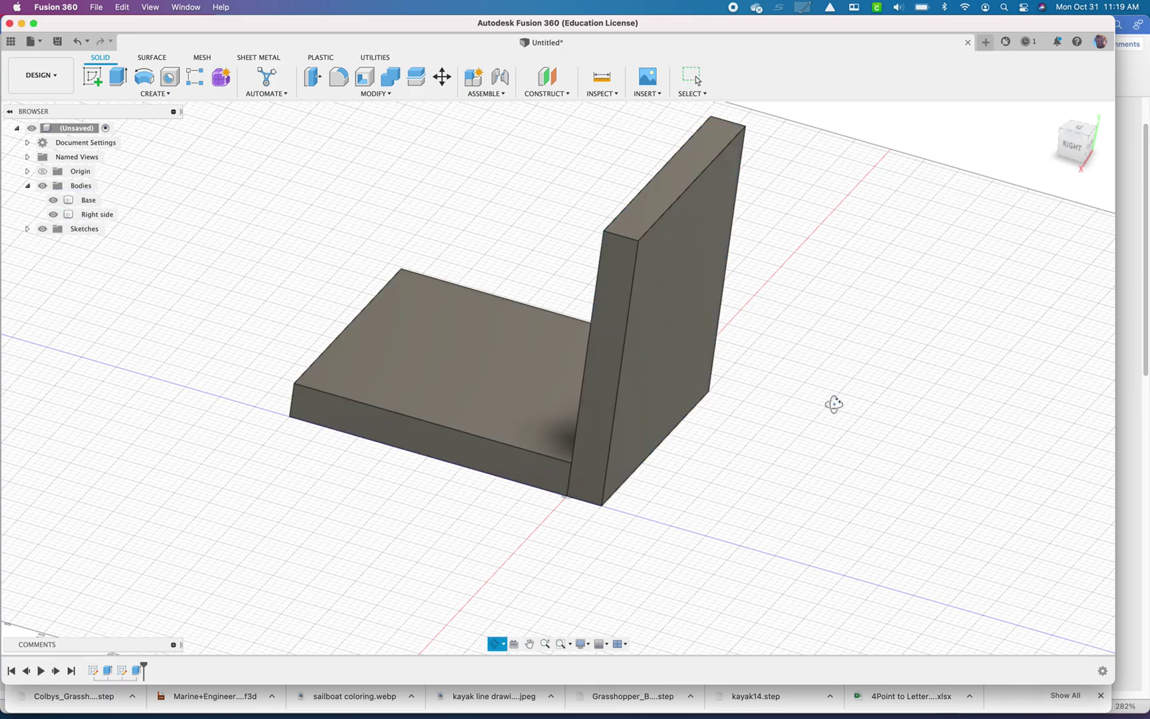
Hide the Right side body so that only the Base is shown
{"action": "middle_click_drag", "start_coordinate": [832, 403], "coordinate": [794, 413], "text": "shift"}
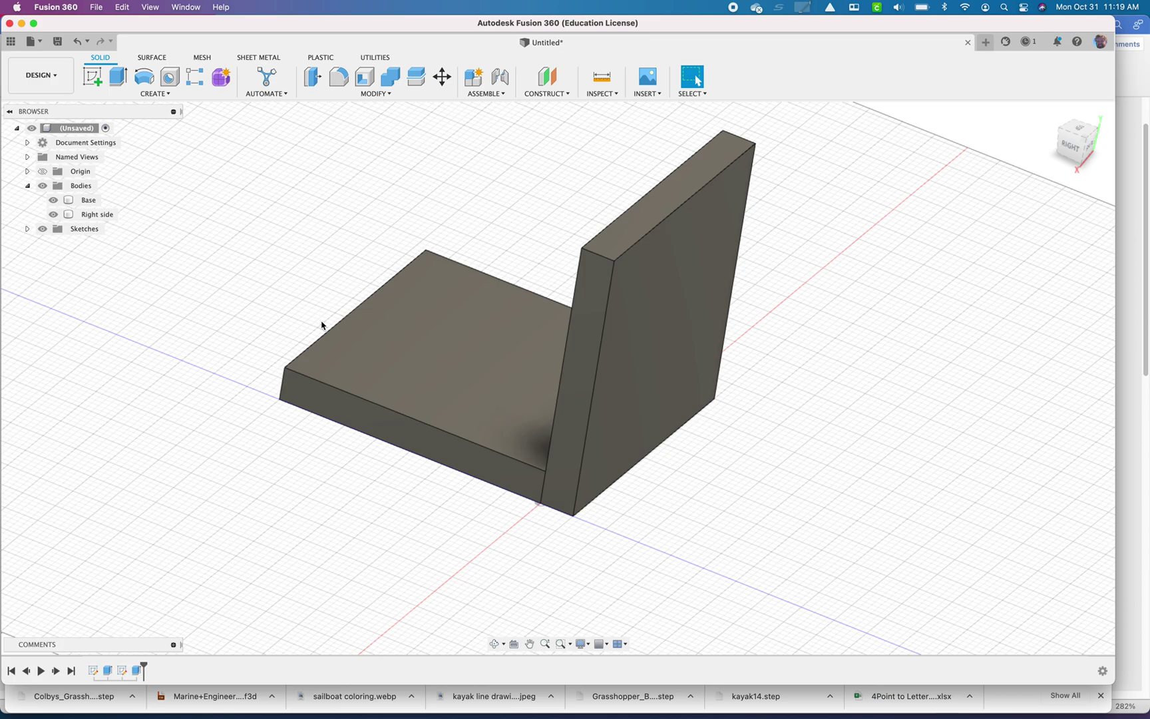
{"action": "mouse_move", "coordinate": [546, 205]}
{"action": "middle_mouse_down", "text": "shift"}
{"action": "mouse_move", "coordinate": [519, 266]}
{"action": "mouse_move", "coordinate": [558, 226]}
{"action": "middle_mouse_up", "text": "shift"}
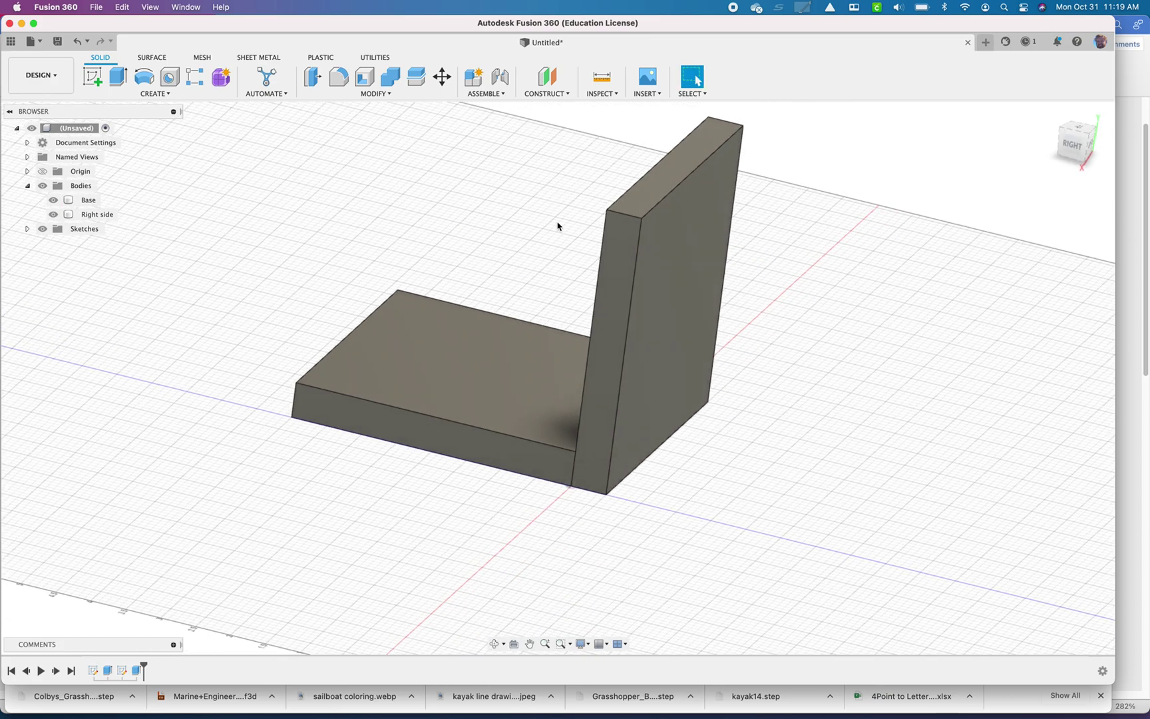
{"action": "left_click", "coordinate": [657, 274]}
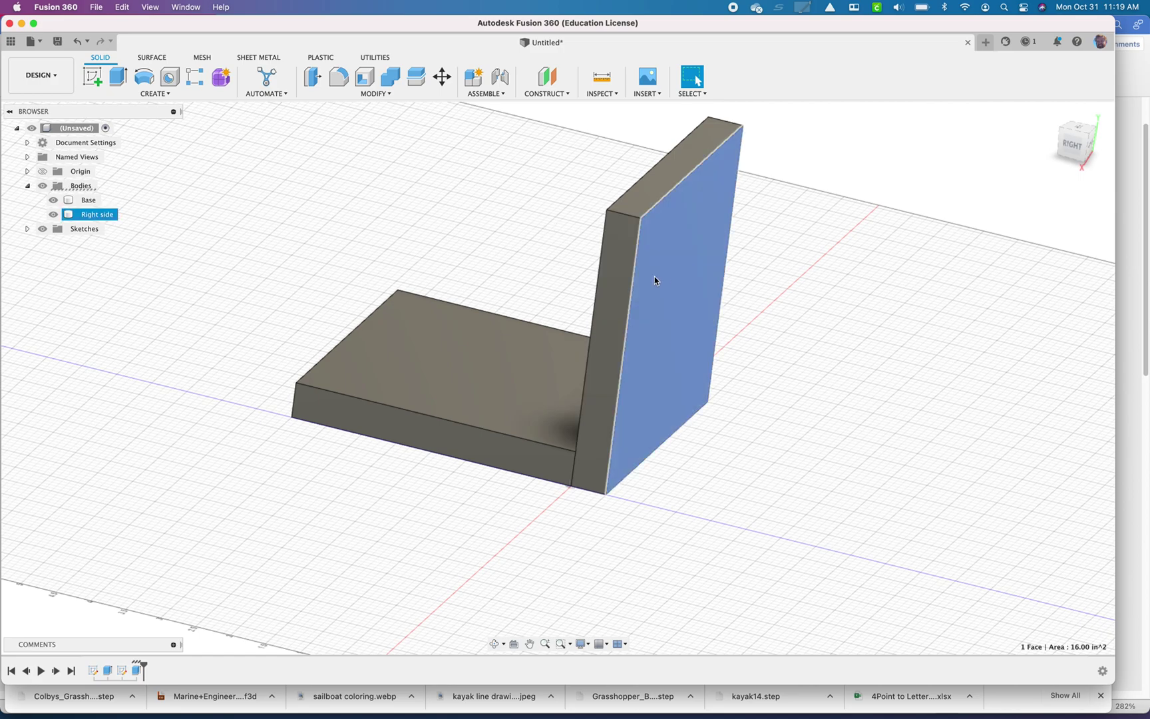
{"action": "left_click", "coordinate": [57, 216]}
{"action": "left_click", "coordinate": [191, 220]}
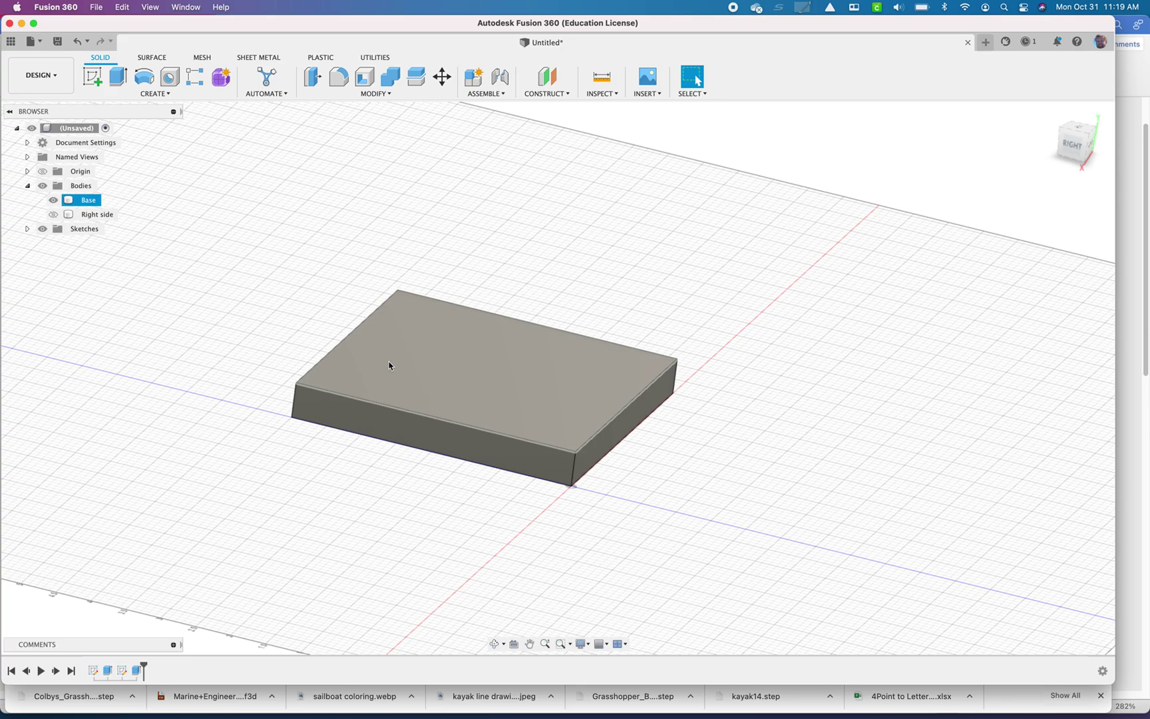
Construct a midplane between the Base's side face that meets the upright panel and the opposite side face
{"action": "middle_click_drag", "start_coordinate": [546, 387], "coordinate": [519, 383], "text": "shift"}
{"action": "left_click", "coordinate": [550, 94]}
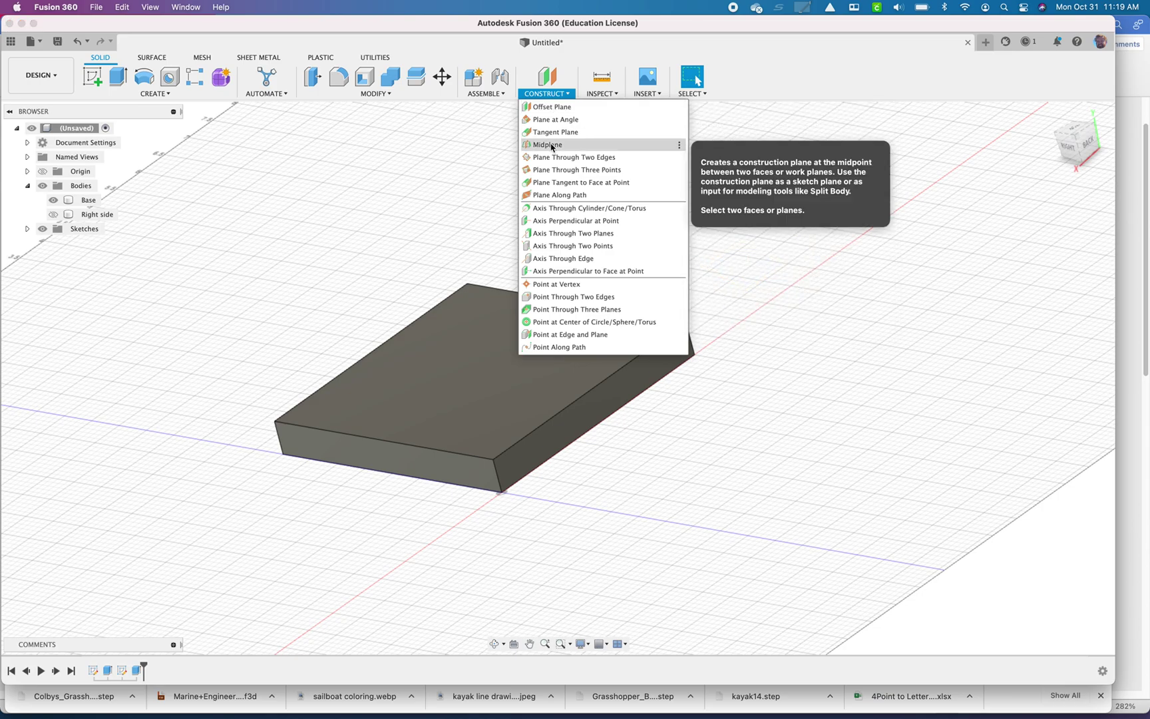
{"action": "left_click", "coordinate": [552, 146]}
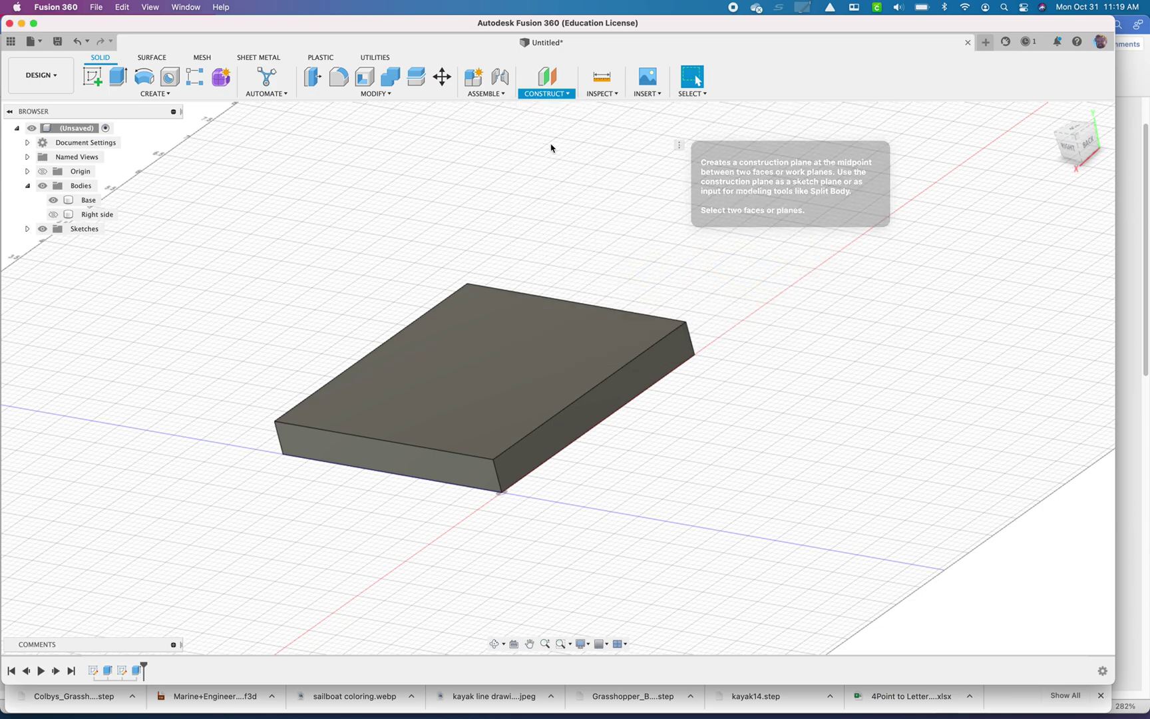
{"action": "left_click", "coordinate": [583, 406]}
{"action": "middle_click_drag", "start_coordinate": [441, 326], "coordinate": [426, 482], "text": "shift"}
{"action": "left_click", "coordinate": [423, 491]}
{"action": "middle_click_drag", "start_coordinate": [552, 329], "coordinate": [443, 386], "text": "shift"}
{"action": "scroll", "coordinate": [443, 386], "scroll_direction": "up", "scroll_amount": 3}
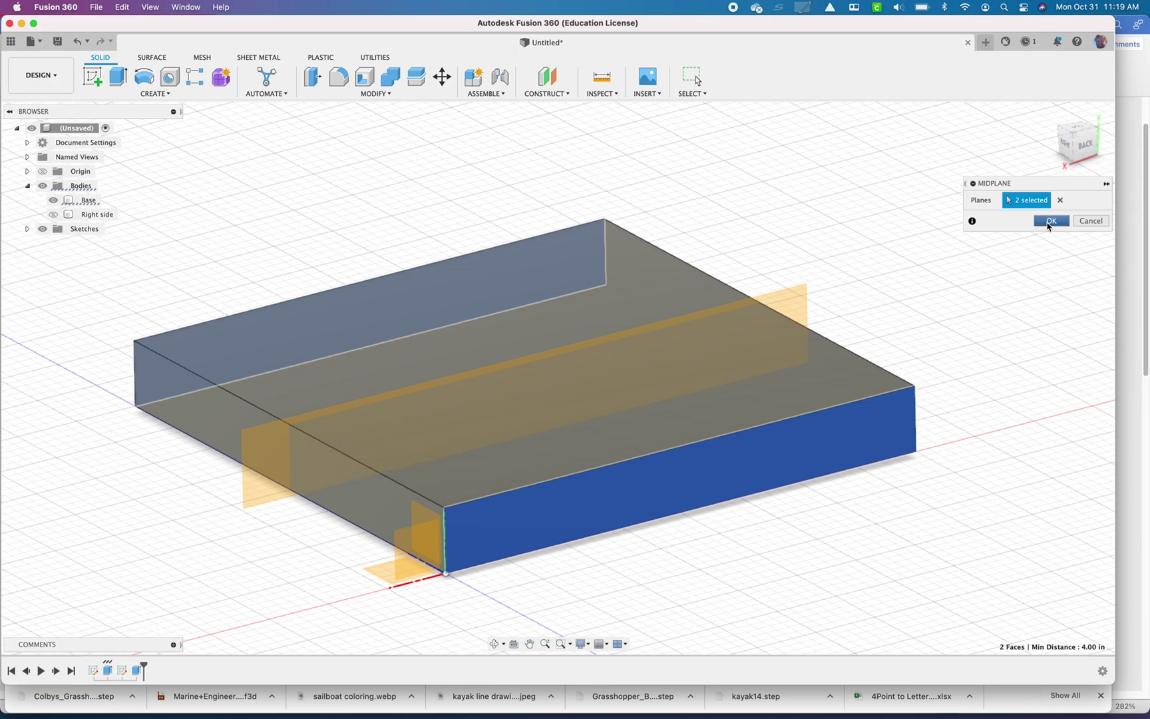
{"action": "middle_click_drag", "start_coordinate": [725, 373], "coordinate": [880, 311], "text": "shift"}
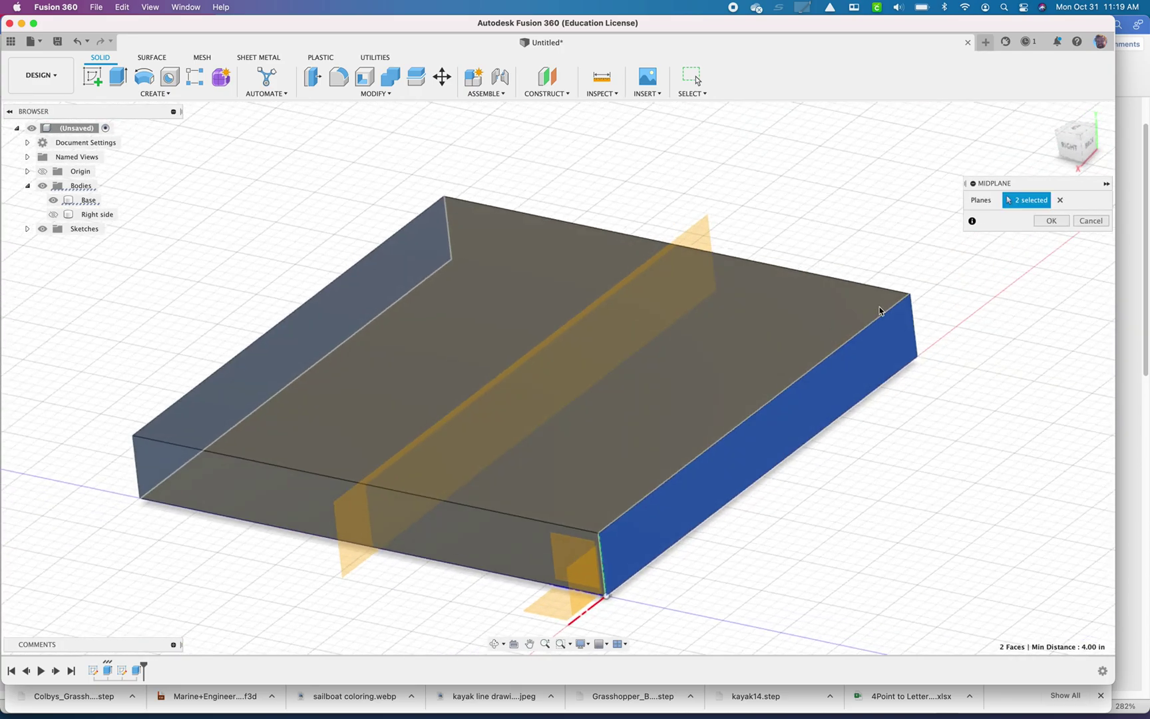
{"action": "left_click", "coordinate": [1044, 222]}
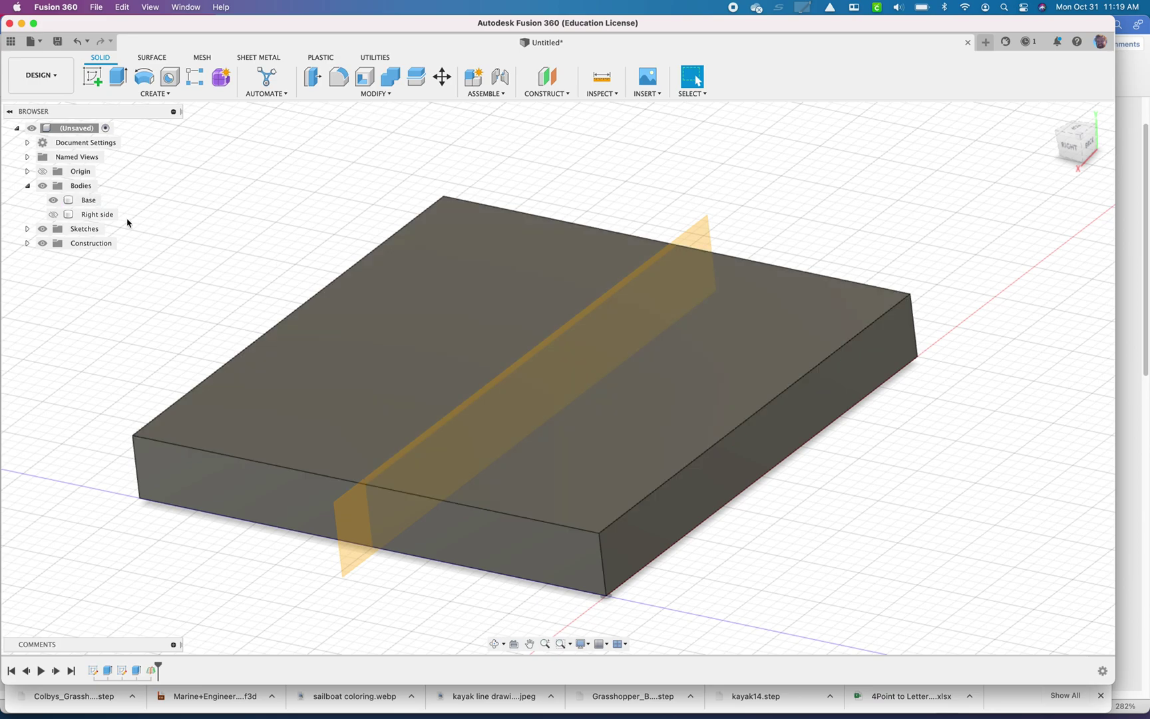
Show the Right side body and mirror it across the base's midplane as a new body
{"action": "left_click", "coordinate": [56, 215]}
{"action": "scroll", "coordinate": [462, 219], "scroll_direction": "down", "scroll_amount": 5}
{"action": "middle_click_drag", "start_coordinate": [462, 218], "coordinate": [479, 275]}
{"action": "left_click", "coordinate": [177, 95]}
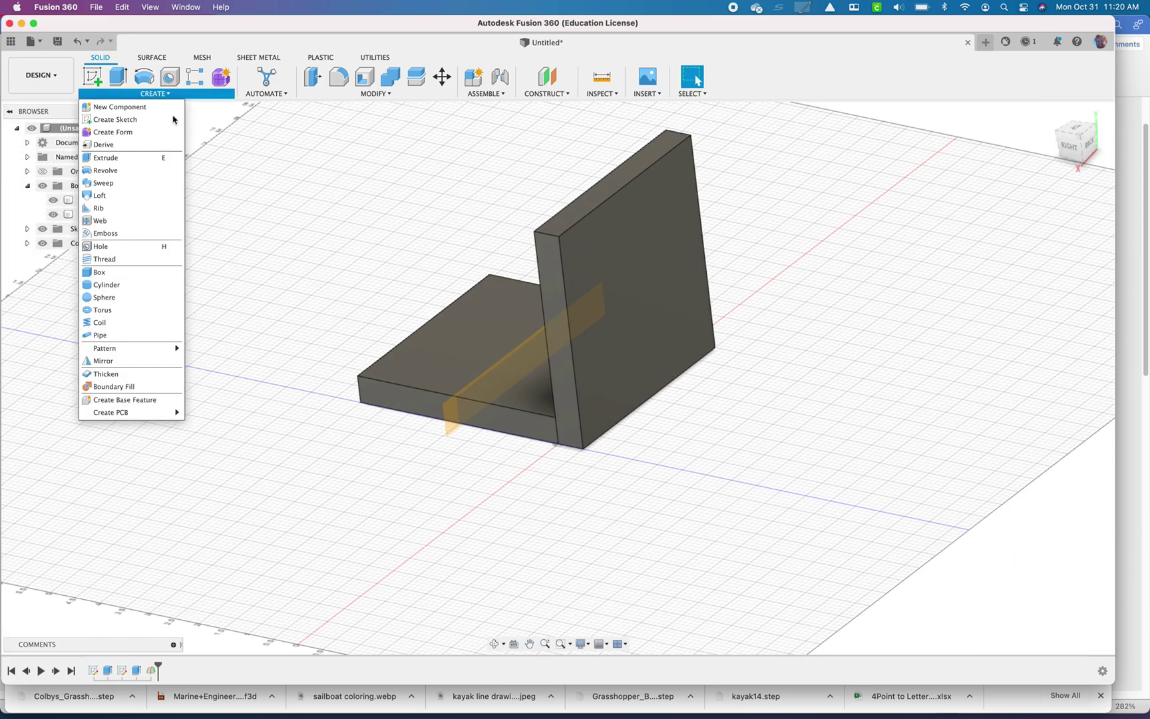
{"action": "left_click", "coordinate": [133, 361]}
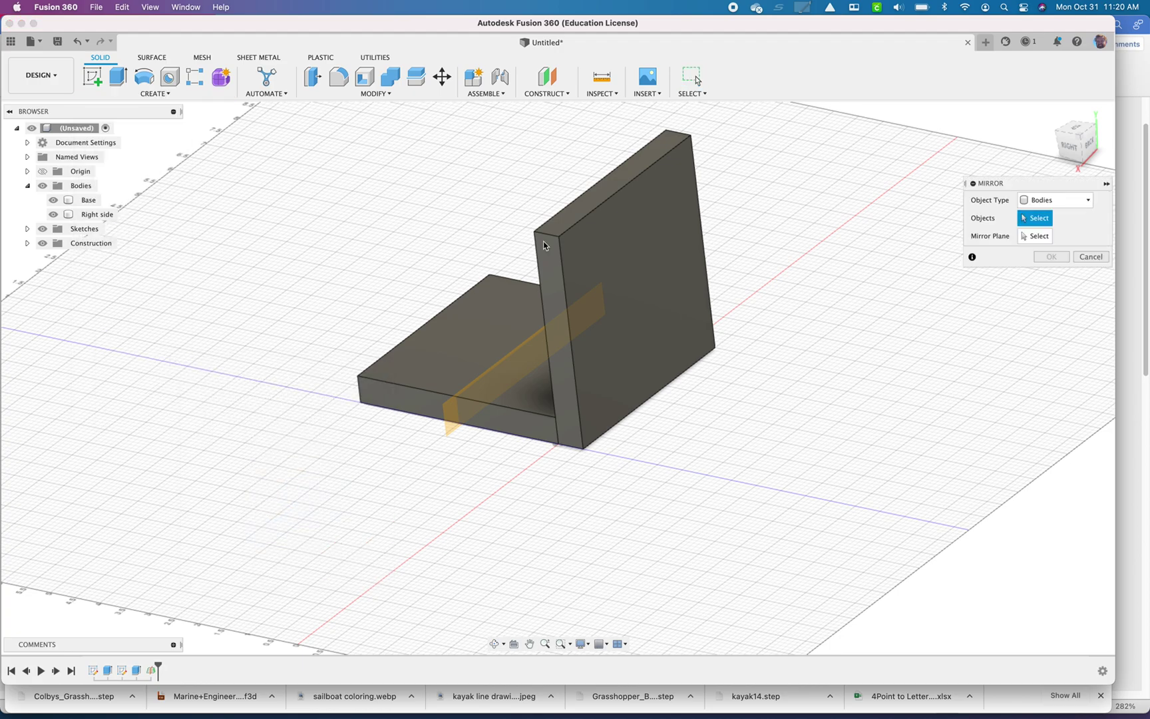
{"action": "left_click", "coordinate": [614, 238]}
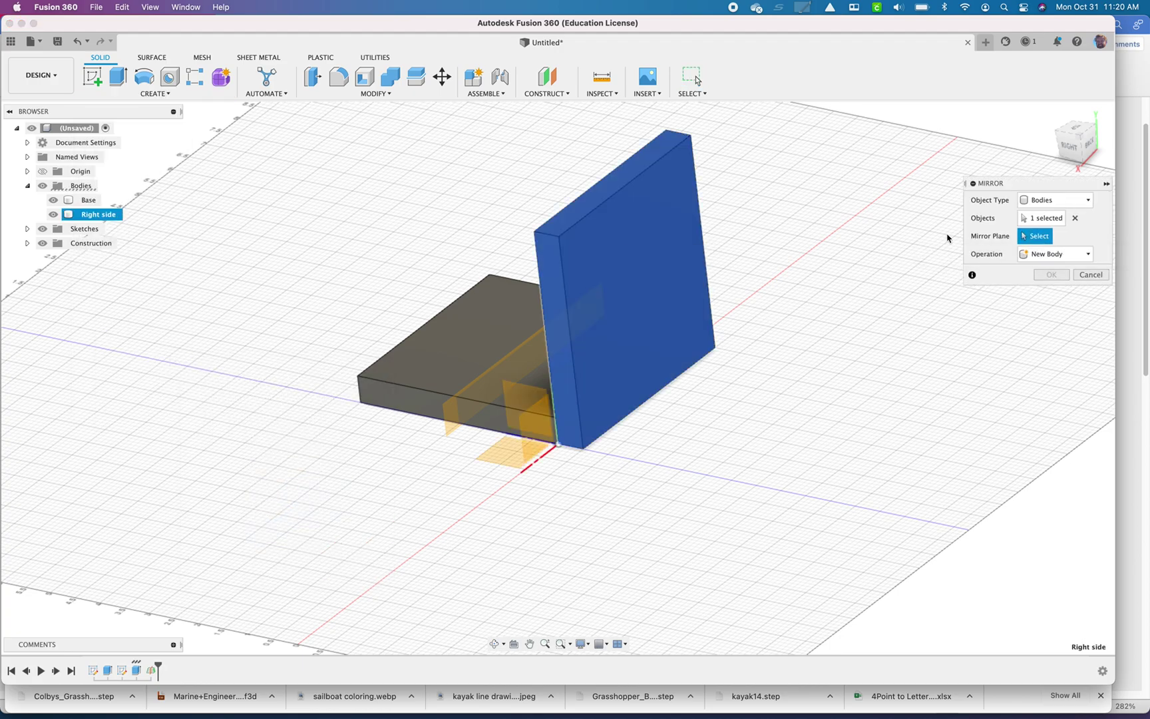
{"action": "left_click", "coordinate": [495, 405]}
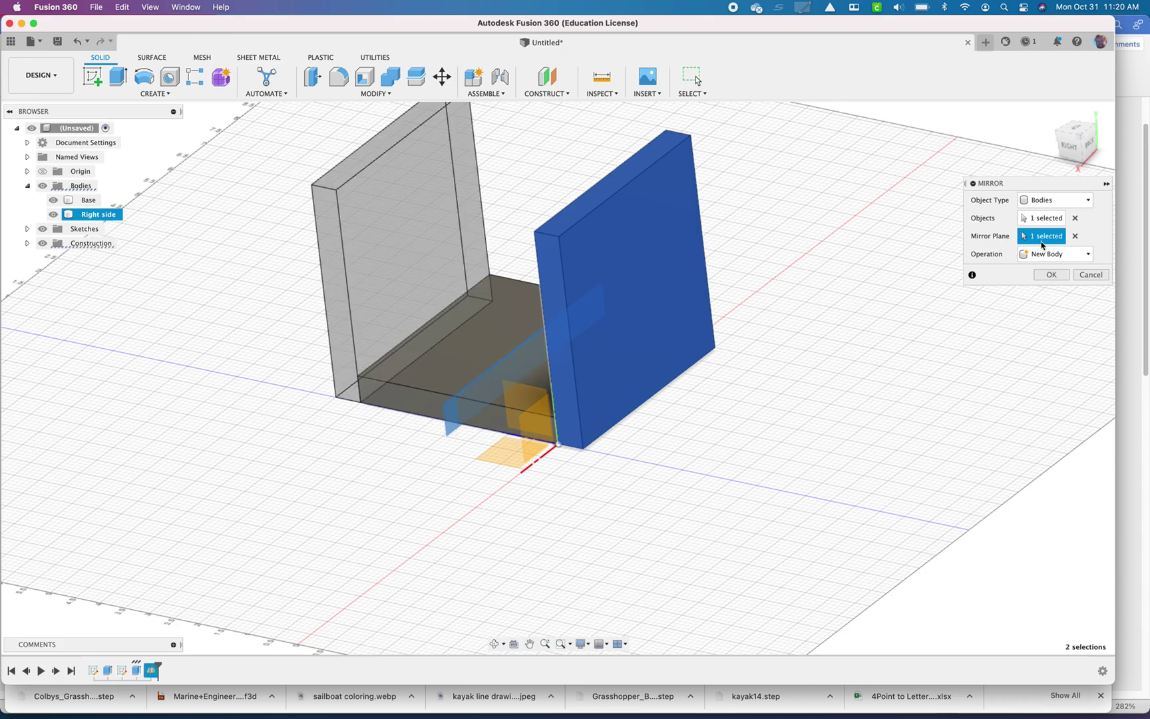
{"action": "left_click", "coordinate": [1052, 275]}
Start a sketch on the Base's narrow end face between the two upright side panels
{"action": "mouse_move", "coordinate": [796, 264]}
{"action": "middle_mouse_down", "text": "shift"}
{"action": "mouse_move", "coordinate": [739, 278]}
{"action": "mouse_move", "coordinate": [824, 264]}
{"action": "middle_mouse_up", "text": "shift"}
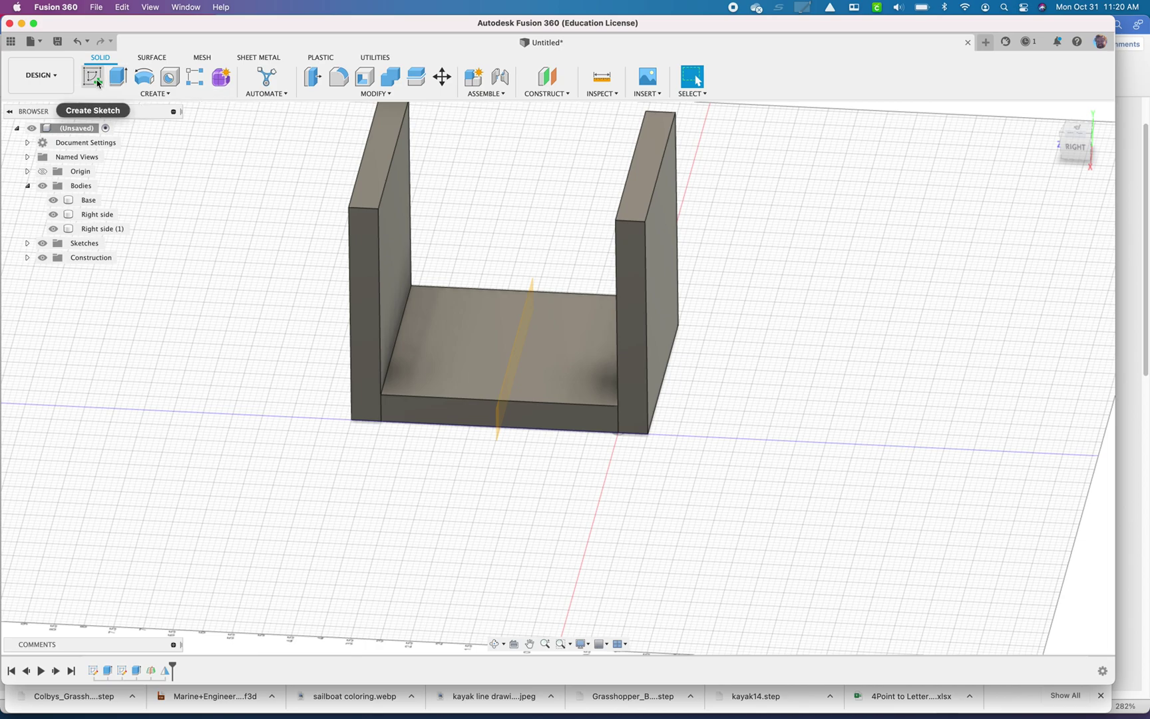
{"action": "left_click", "coordinate": [96, 81]}
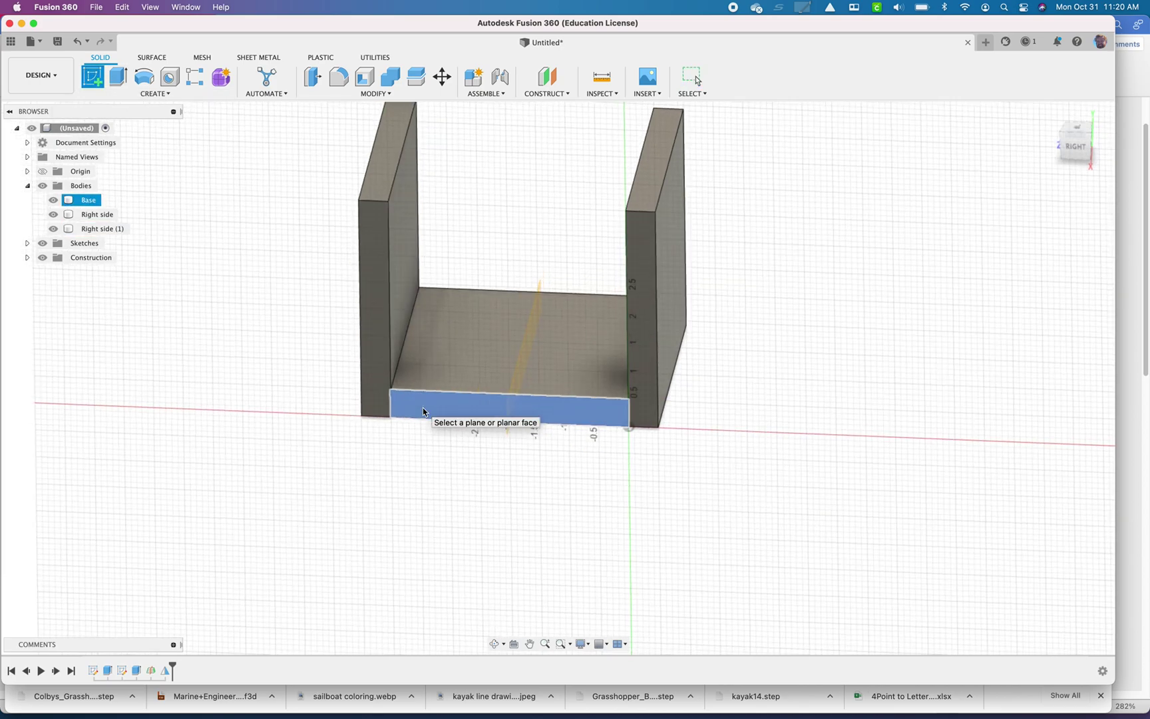
{"action": "left_click", "coordinate": [424, 411]}
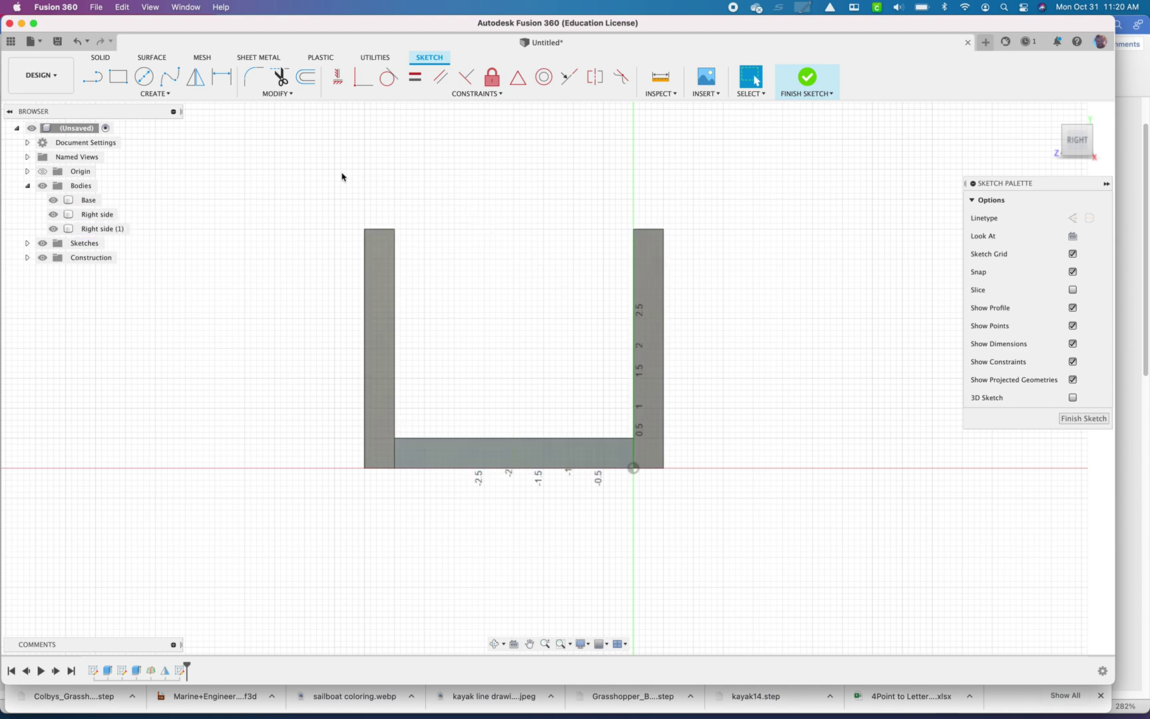
{"action": "key", "text": "r"}
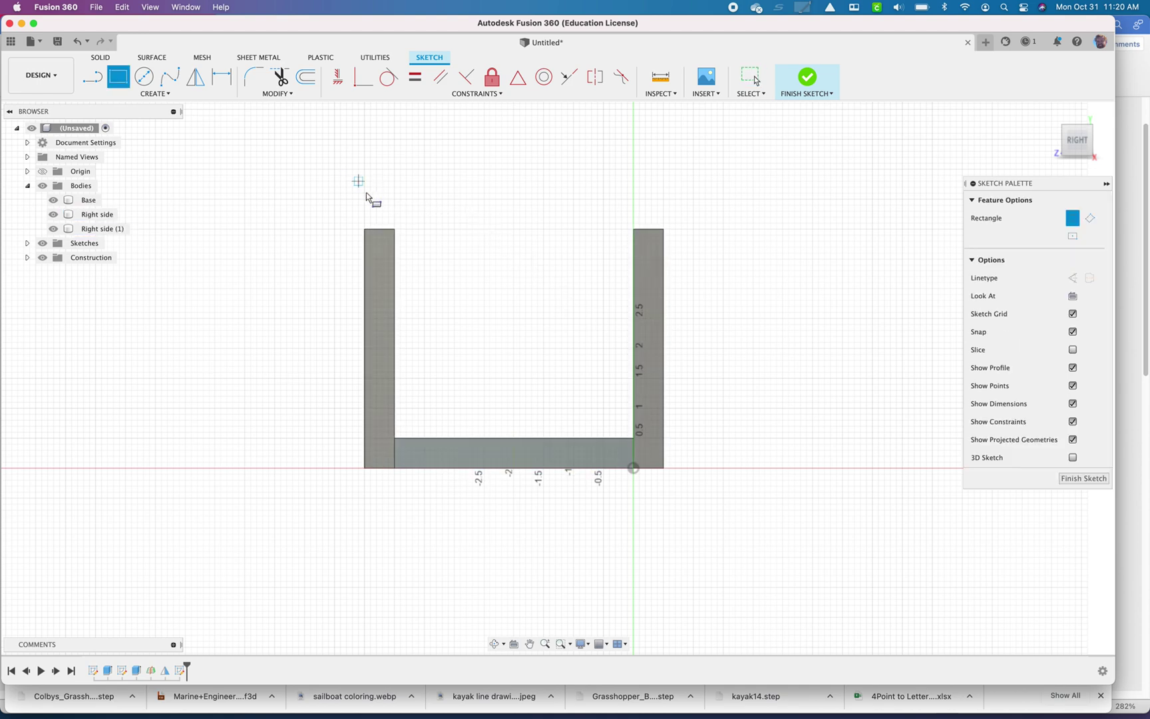
{"action": "left_click", "coordinate": [364, 229]}
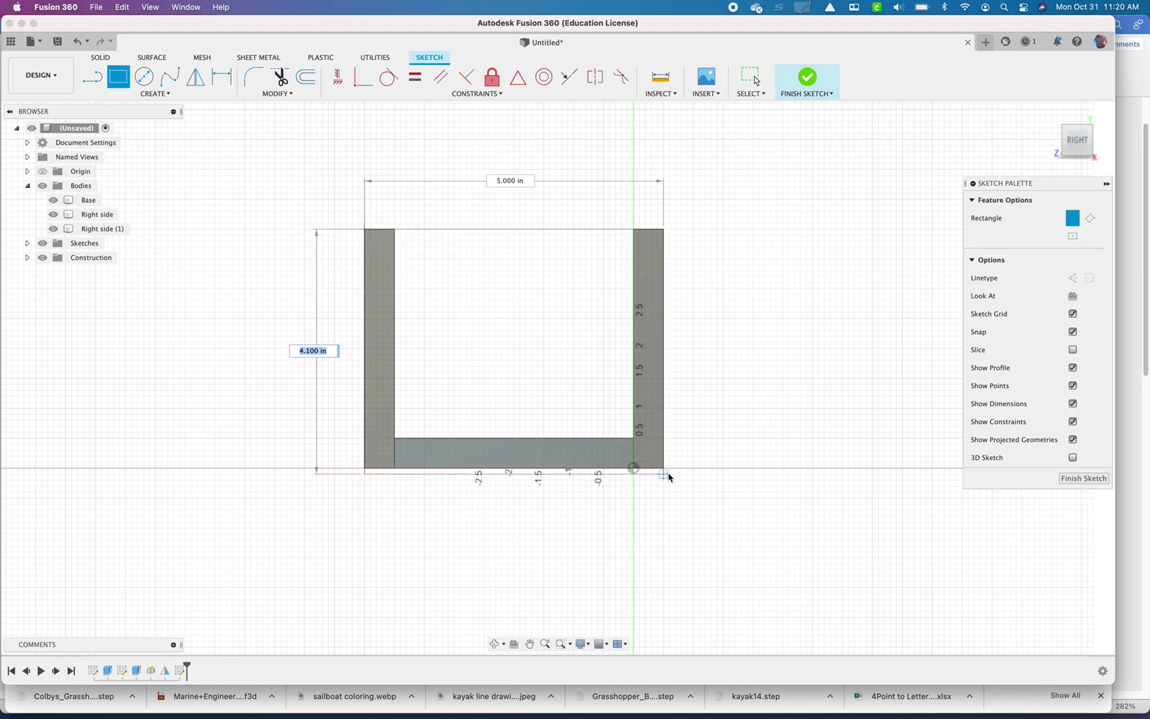
{"action": "key", "text": "Escape"}
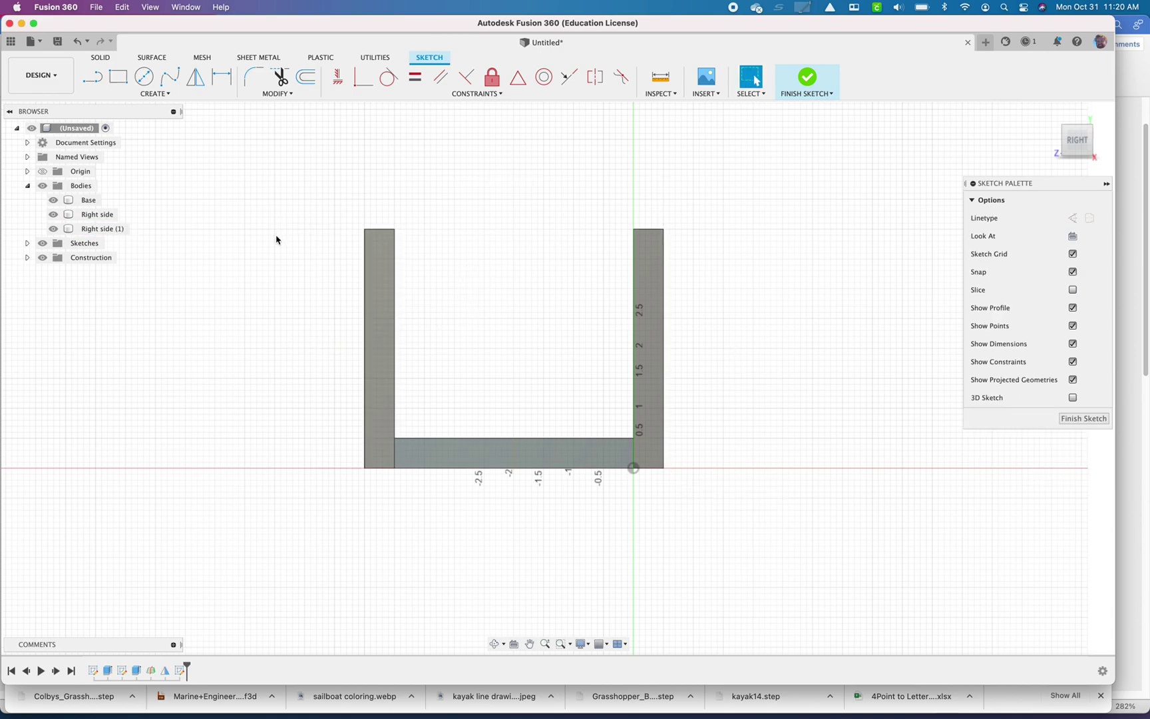
Project the end faces of the Base and both upright side panels into the sketch
{"action": "left_click", "coordinate": [164, 95]}
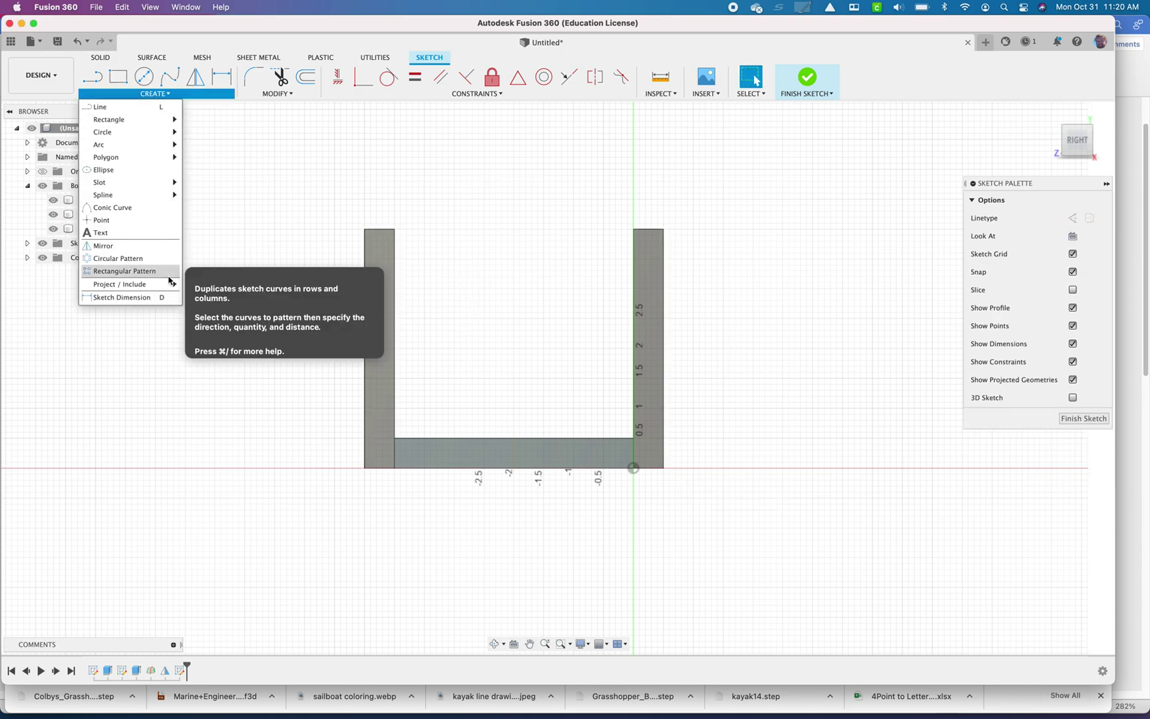
{"action": "mouse_move", "coordinate": [170, 288]}
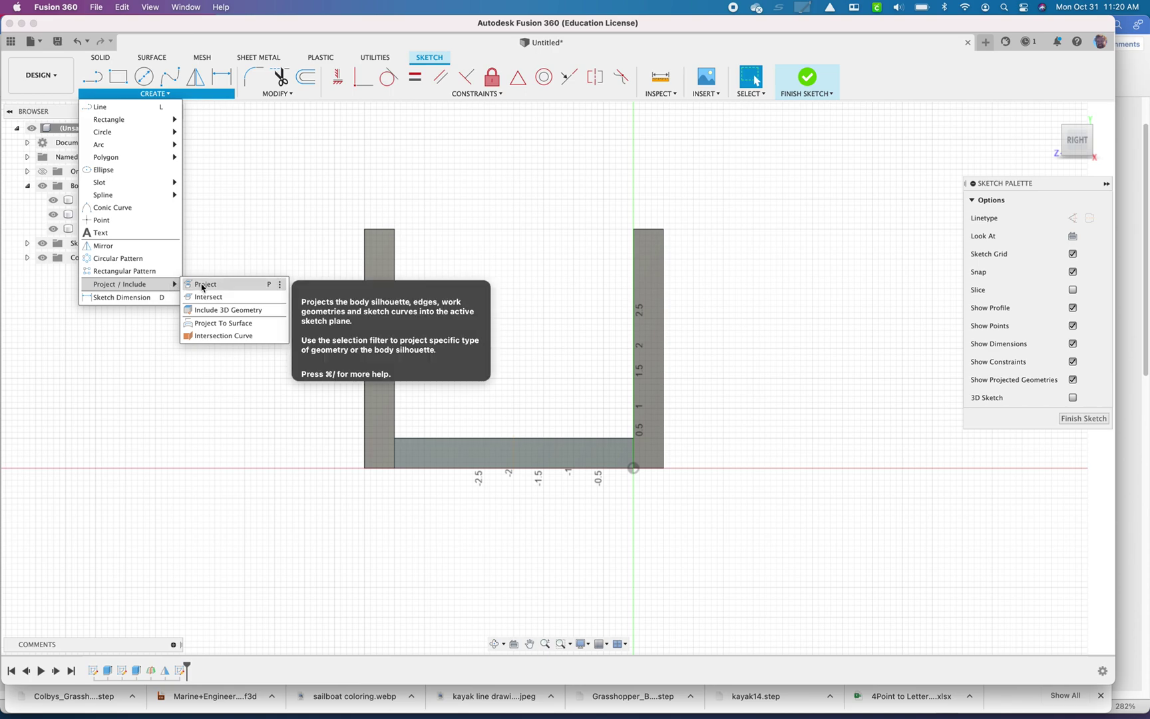
{"action": "left_click", "coordinate": [202, 285]}
{"action": "left_click", "coordinate": [383, 313]}
{"action": "left_click", "coordinate": [452, 457]}
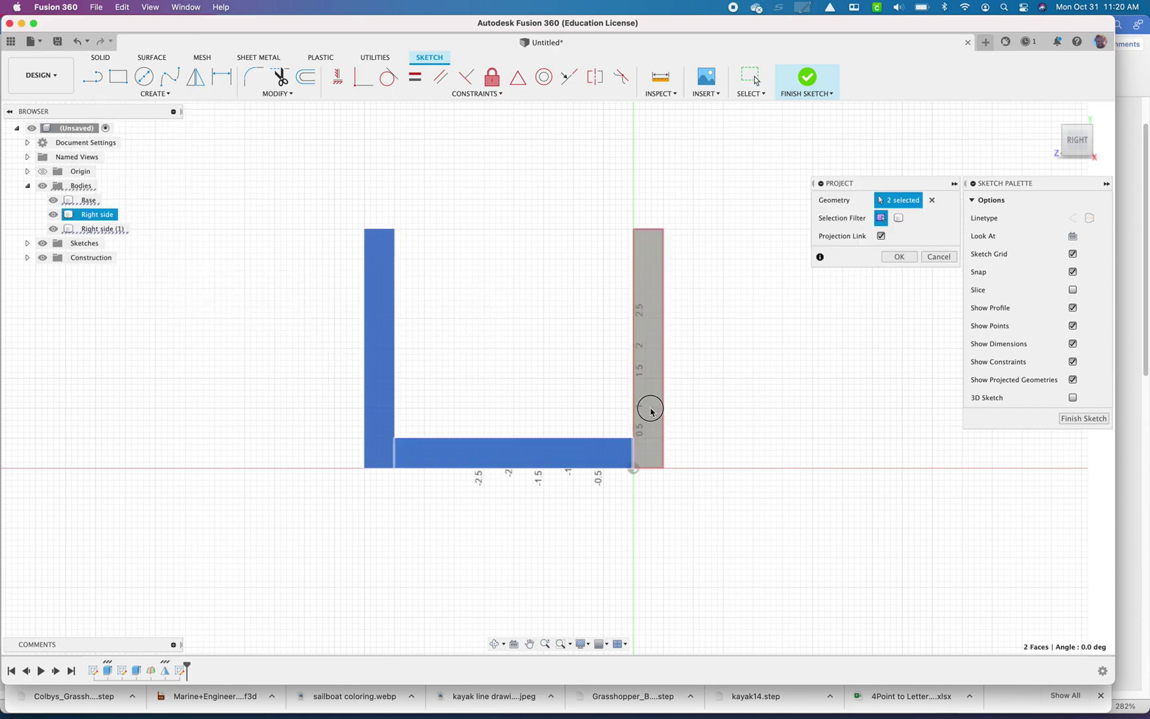
{"action": "left_click", "coordinate": [650, 406]}
{"action": "left_click", "coordinate": [907, 259]}
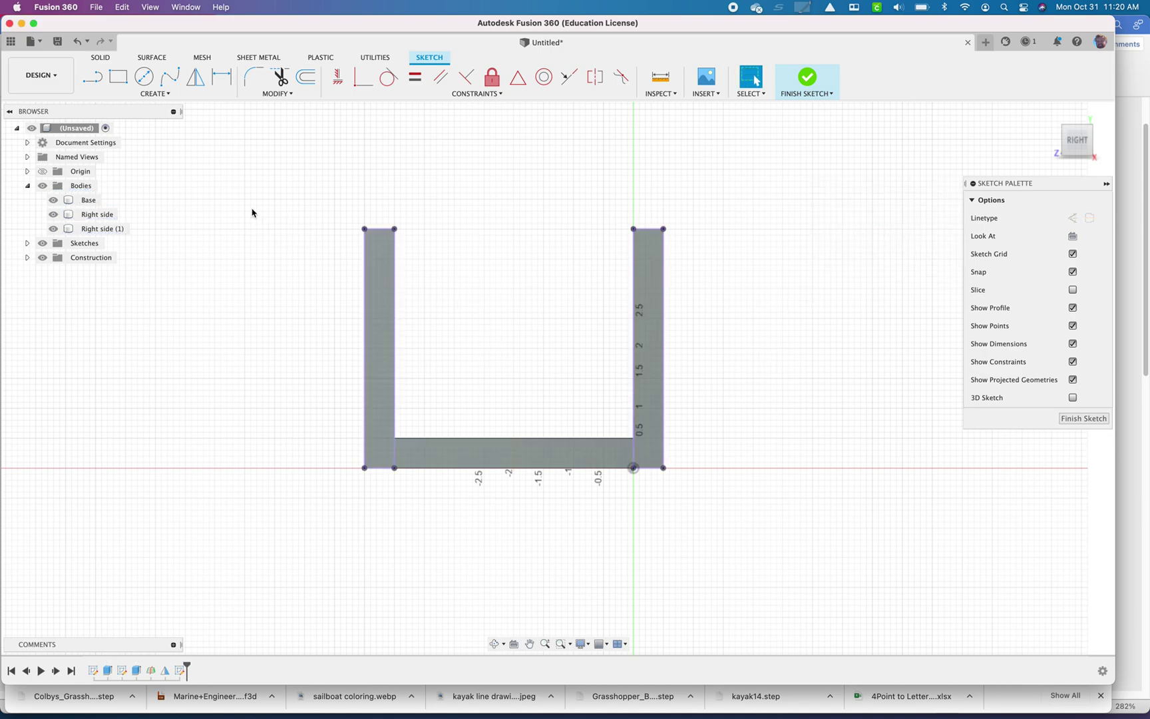
Sketch a rectangle spanning from one side panel's upper outer corner to the other's lower outer corner, and finish the sketch
{"action": "key", "text": "r"}
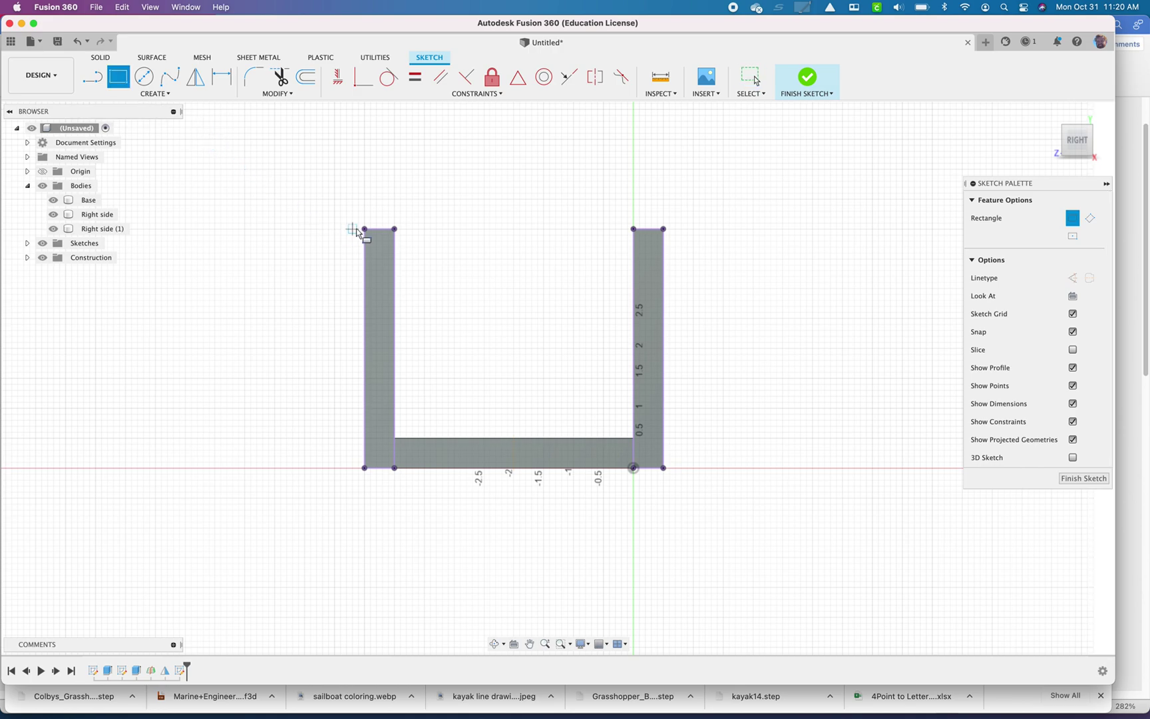
{"action": "left_click", "coordinate": [364, 229]}
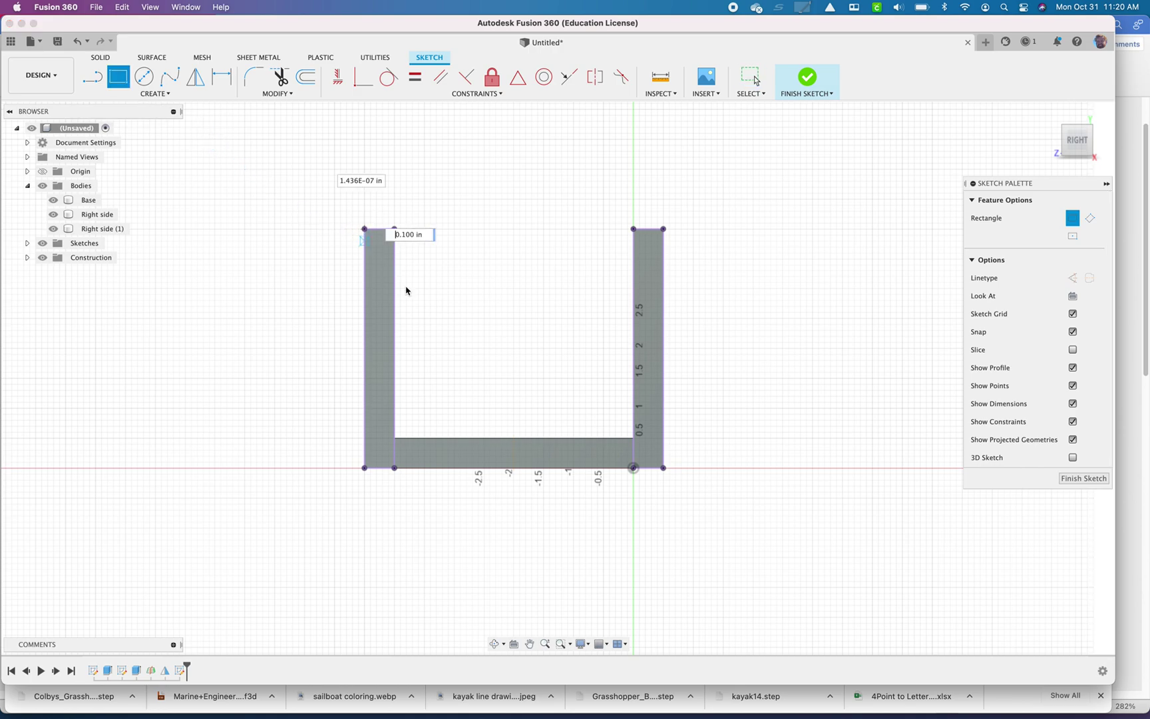
{"action": "left_click", "coordinate": [666, 469]}
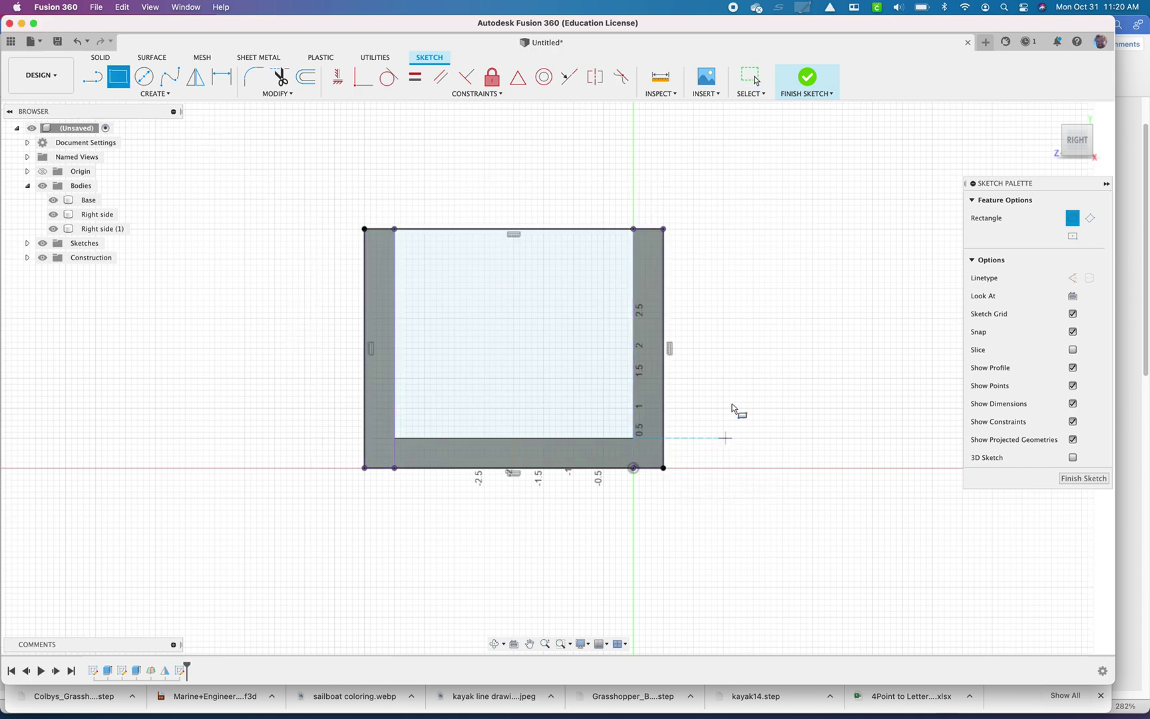
{"action": "left_click", "coordinate": [812, 83]}
Extrude all four regions of the end rectangle 0.5 in outward, using the New Body operation
{"action": "key", "text": "e"}
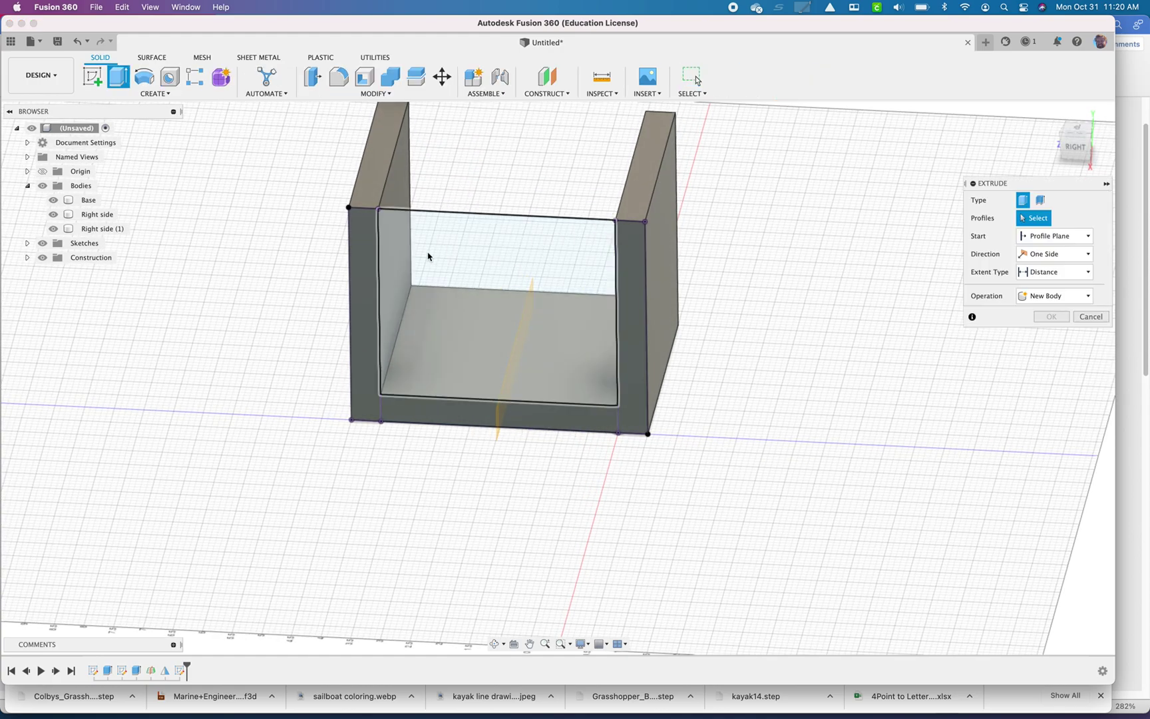
{"action": "left_click", "coordinate": [371, 263]}
{"action": "left_click", "coordinate": [441, 282]}
{"action": "left_click", "coordinate": [499, 404]}
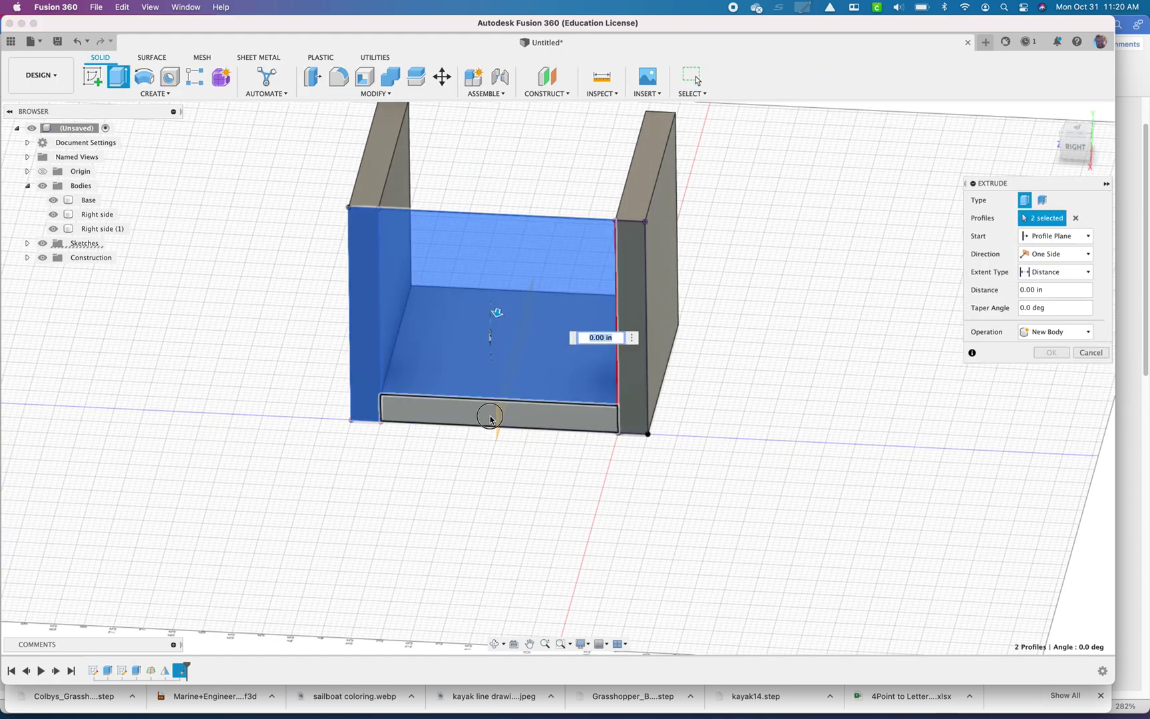
{"action": "left_click", "coordinate": [637, 397]}
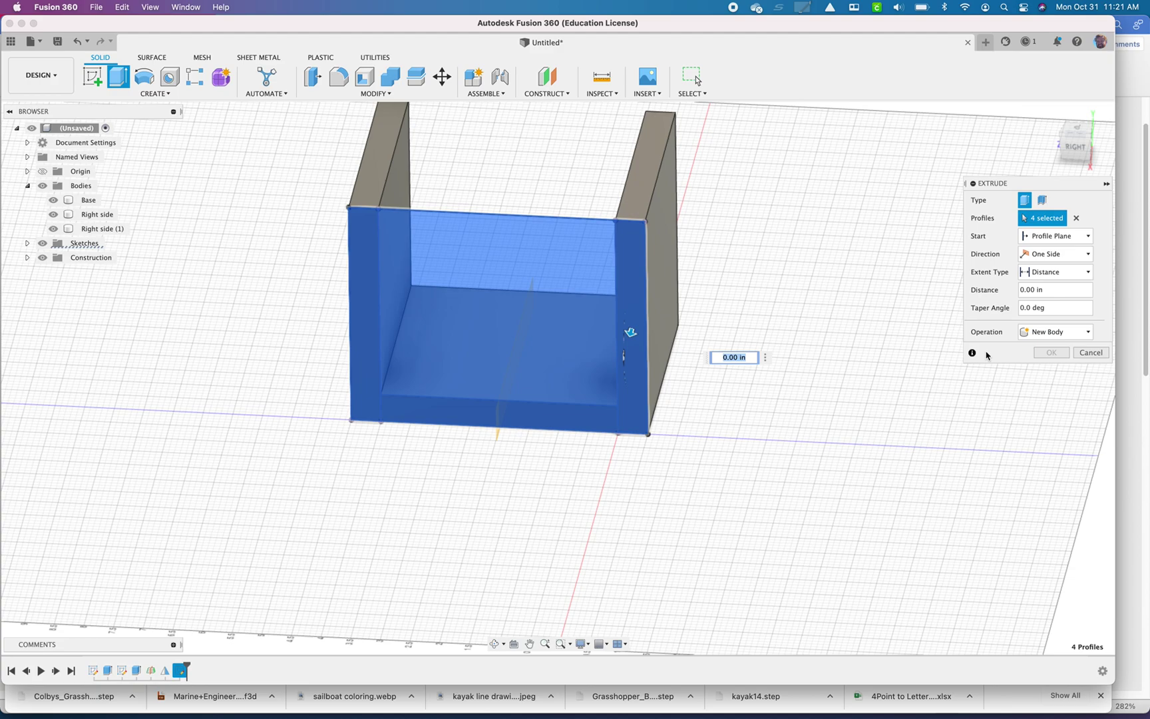
{"action": "key", "text": "Return"}
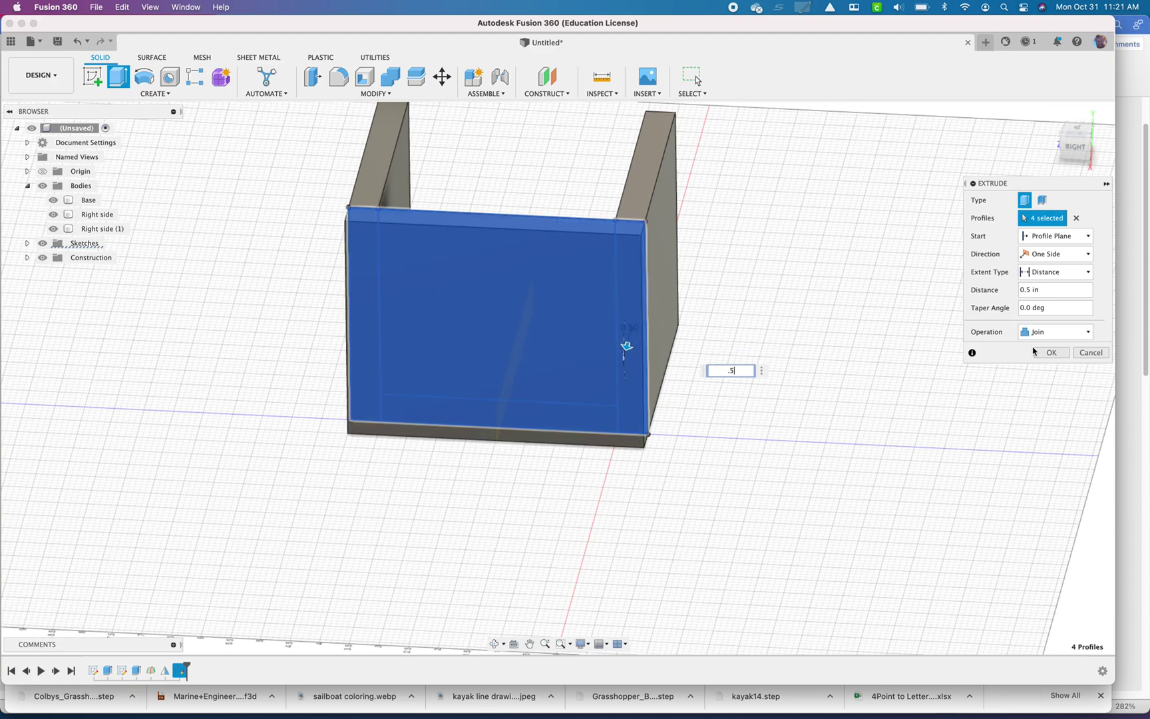
{"action": "left_click", "coordinate": [1069, 332]}
{"action": "left_click", "coordinate": [1050, 385]}
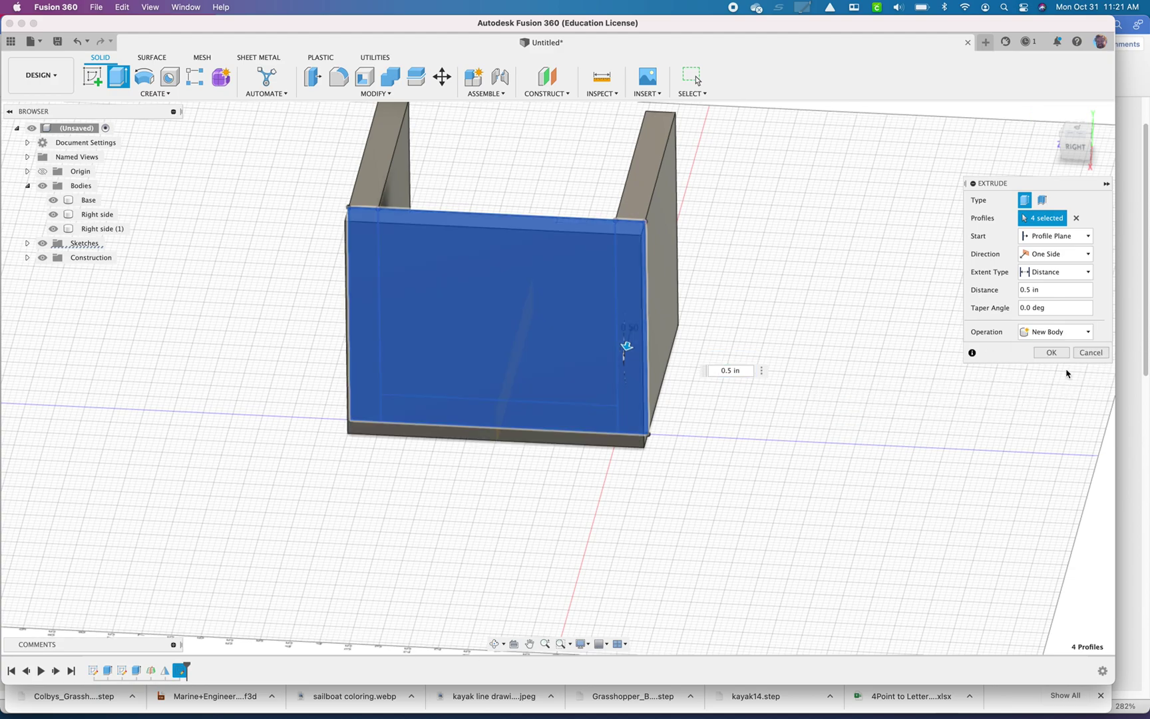
{"action": "left_click", "coordinate": [1051, 353]}
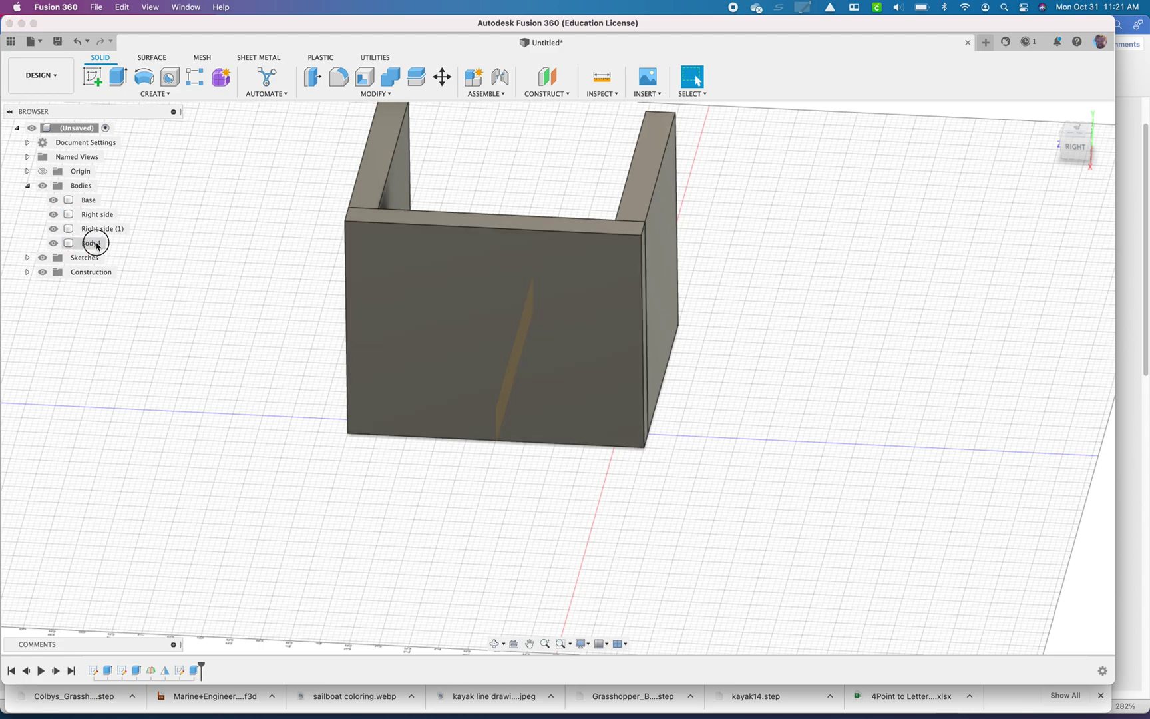
Rename the mirrored side panel body to left side and the newly extruded end panel body to Front
{"action": "left_click", "coordinate": [97, 243]}
{"action": "double_click", "coordinate": [105, 229]}
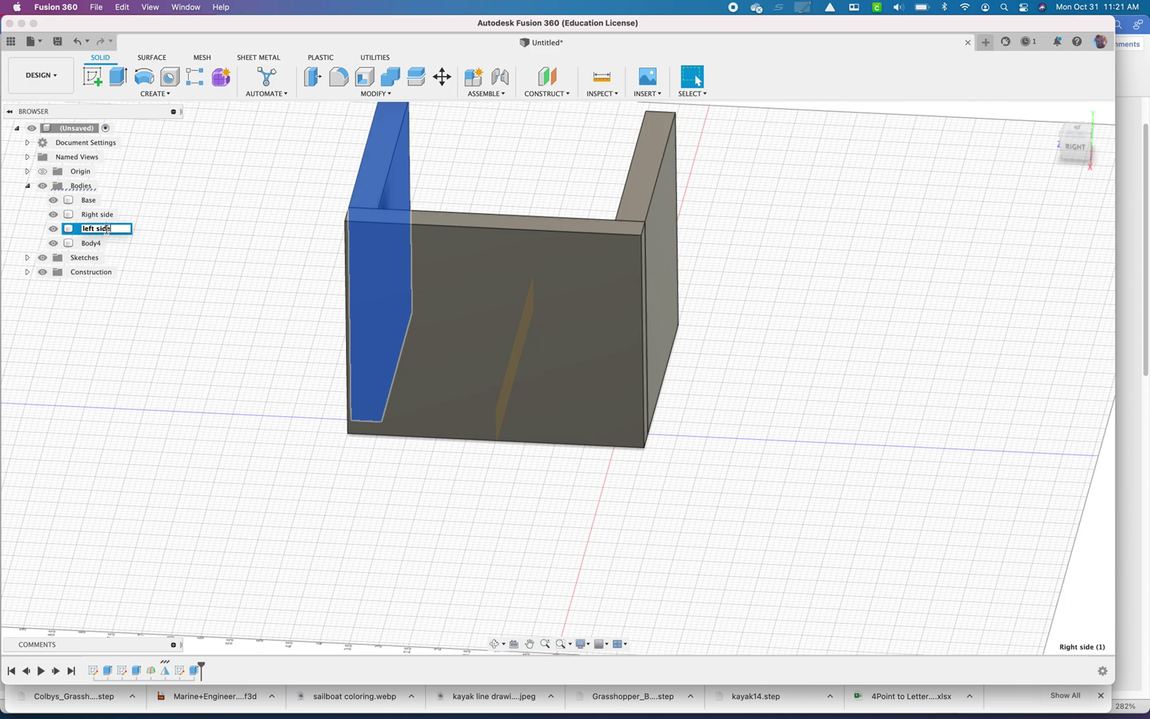
{"action": "type", "text": "left side"}
{"action": "key", "text": "Return"}
{"action": "left_click", "coordinate": [90, 243]}
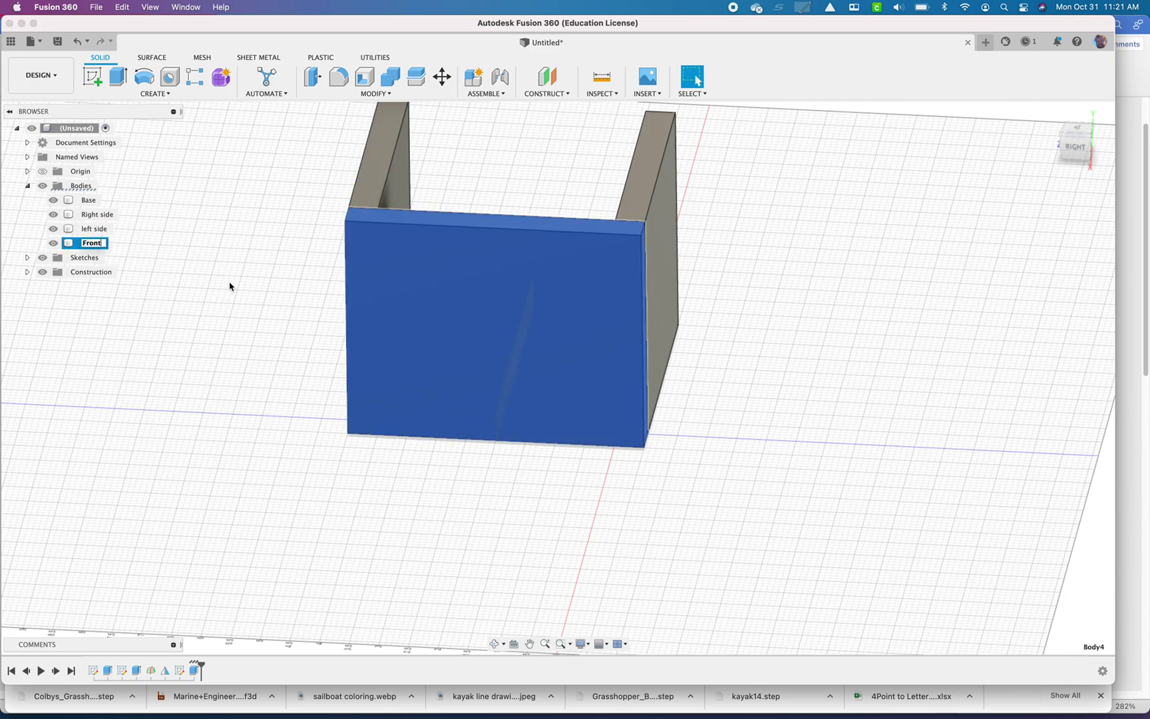
{"action": "type", "text": "Front"}
{"action": "key", "text": "Return"}
Hide the existing construction midplane and the Front body
{"action": "middle_click_drag", "start_coordinate": [352, 256], "coordinate": [120, 291], "text": "shift"}
{"action": "left_click", "coordinate": [53, 287]}
{"action": "left_click", "coordinate": [440, 359]}
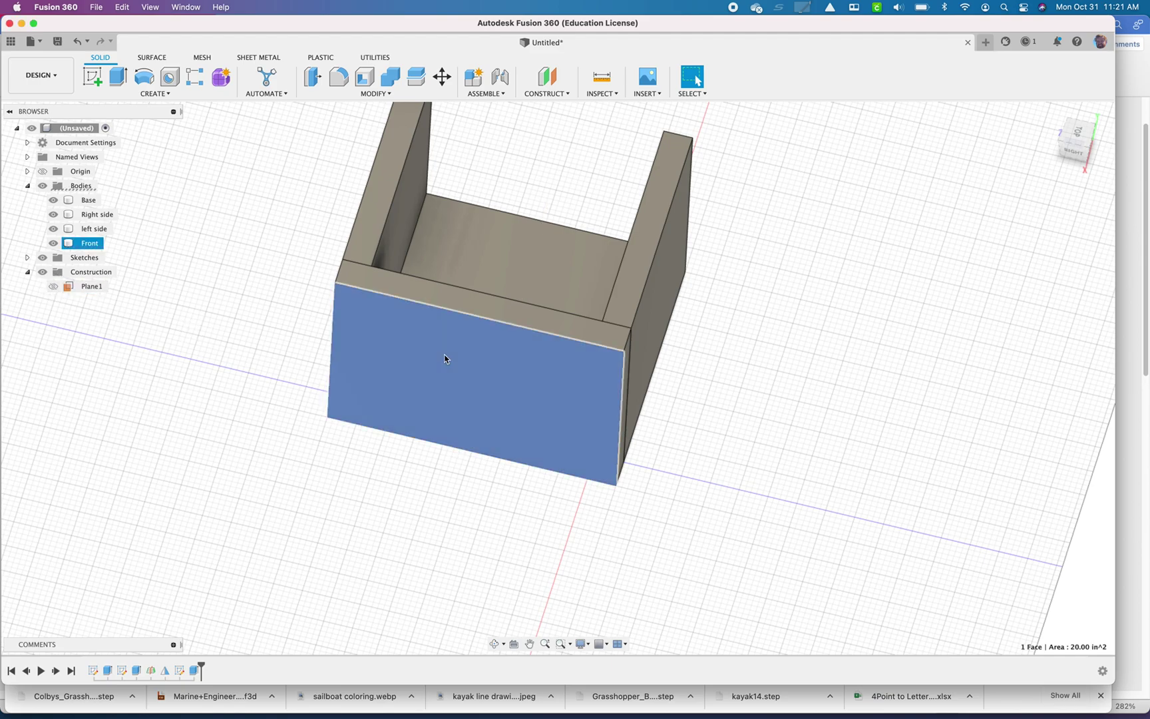
{"action": "left_click", "coordinate": [54, 243]}
{"action": "left_click", "coordinate": [217, 231]}
Construct a midplane between the Base's front end face and its opposite back end face
{"action": "left_click", "coordinate": [545, 93]}
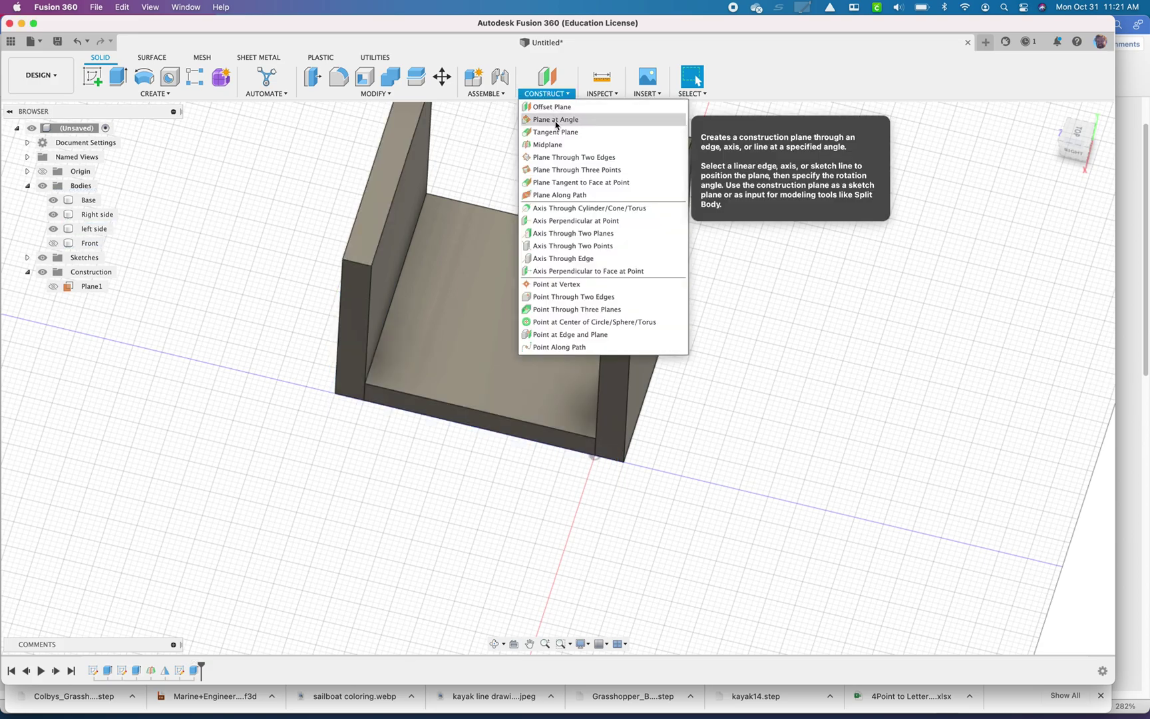
{"action": "left_click", "coordinate": [563, 145]}
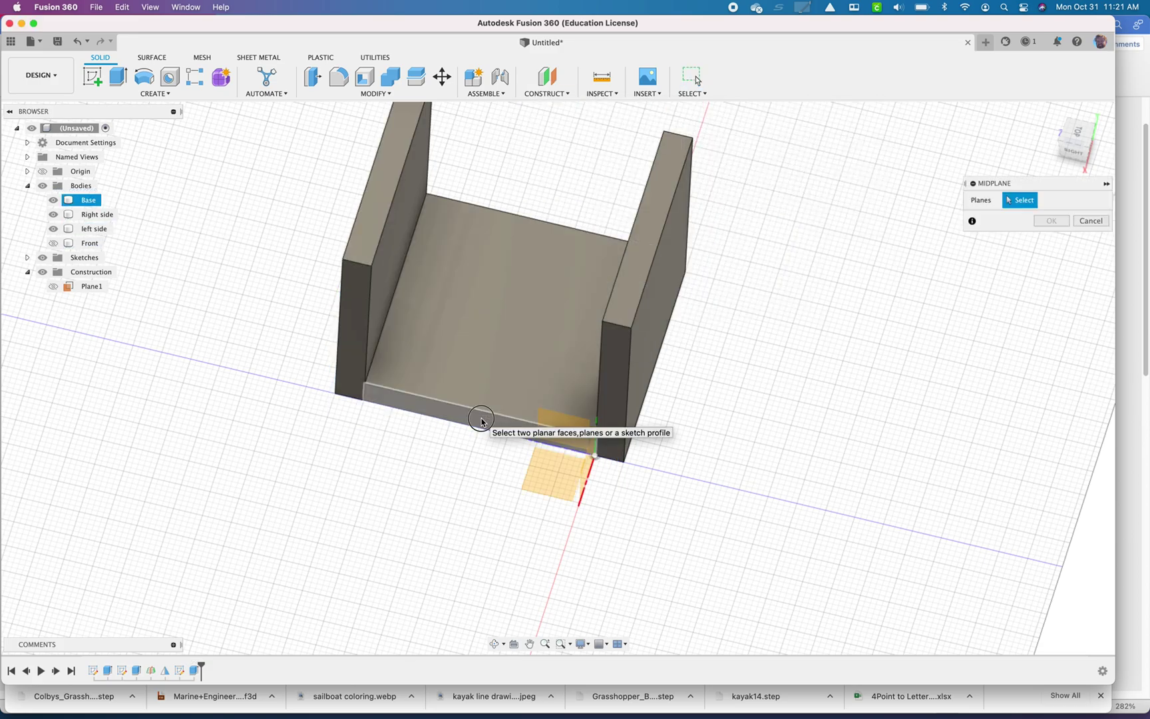
{"action": "left_click", "coordinate": [483, 418]}
{"action": "middle_click_drag", "start_coordinate": [483, 418], "coordinate": [519, 408], "text": "shift"}
{"action": "left_click", "coordinate": [519, 407]}
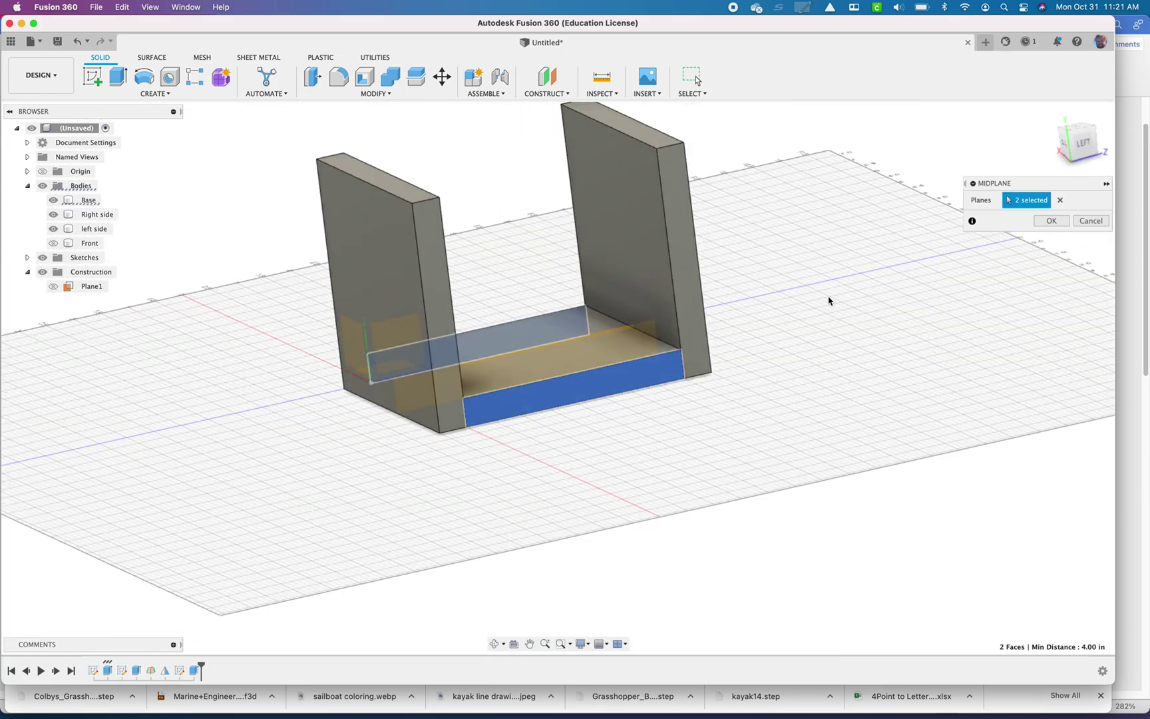
{"action": "left_click", "coordinate": [1052, 221]}
Show the Front body and mirror it across the new front-to-back midplane as a new body
{"action": "middle_click_drag", "start_coordinate": [857, 267], "coordinate": [687, 390], "text": "shift"}
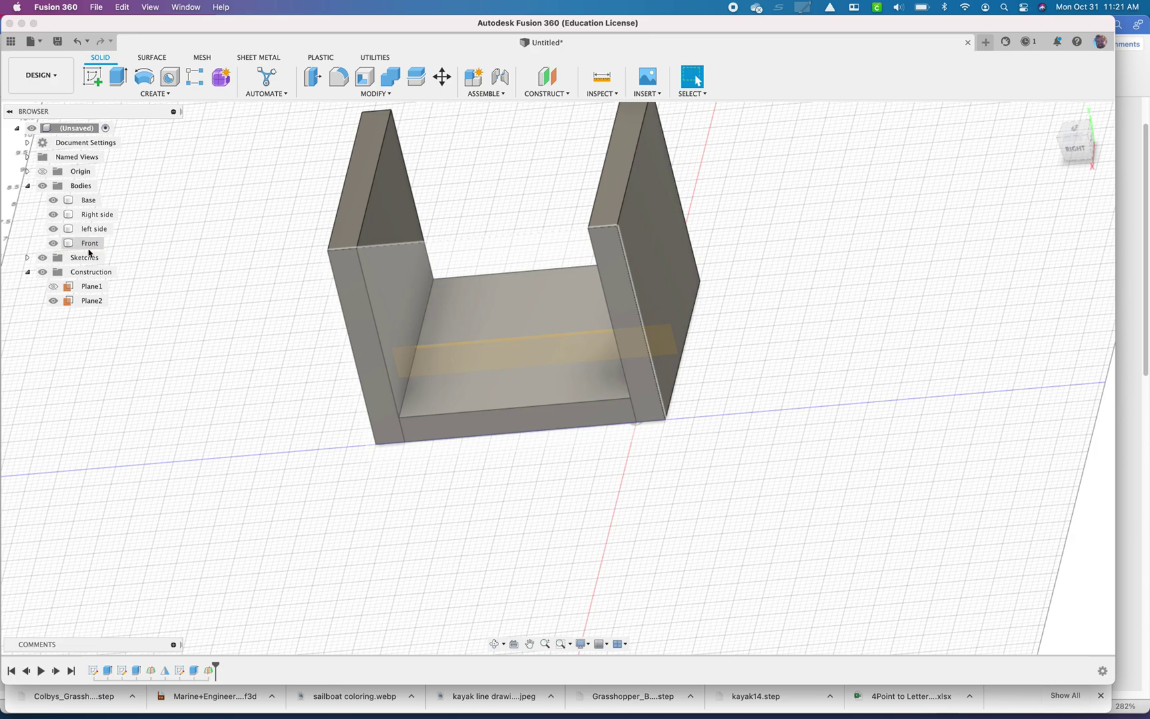
{"action": "left_click", "coordinate": [53, 244]}
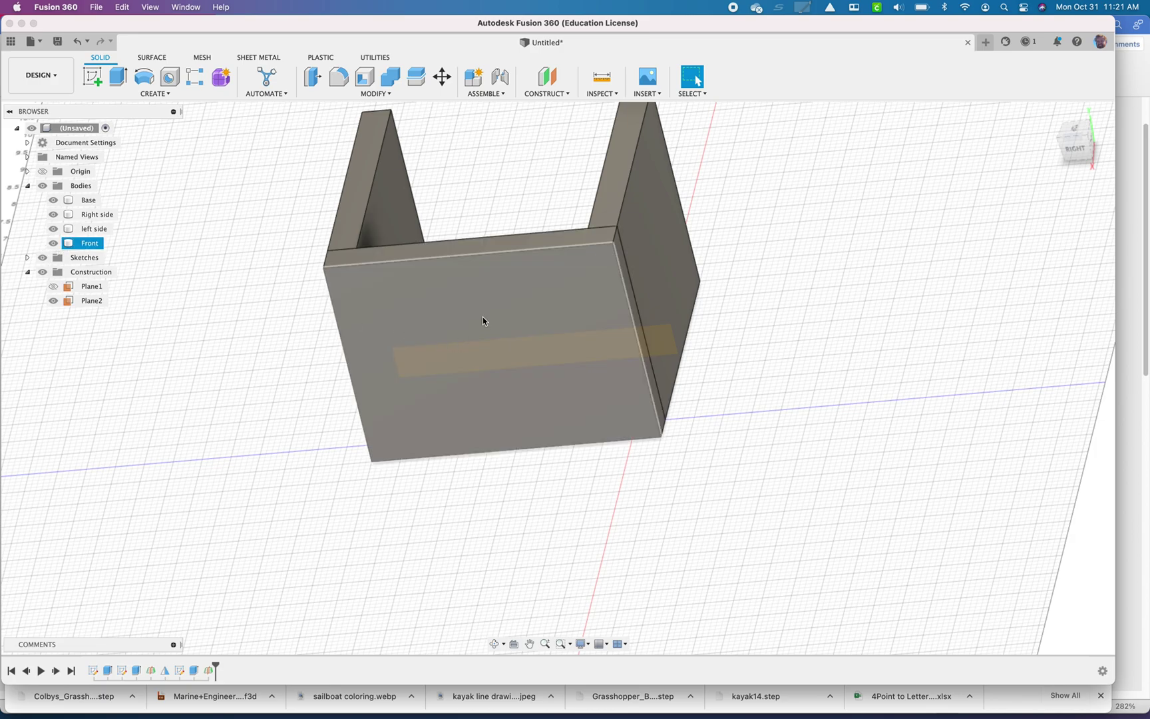
{"action": "left_click", "coordinate": [176, 97]}
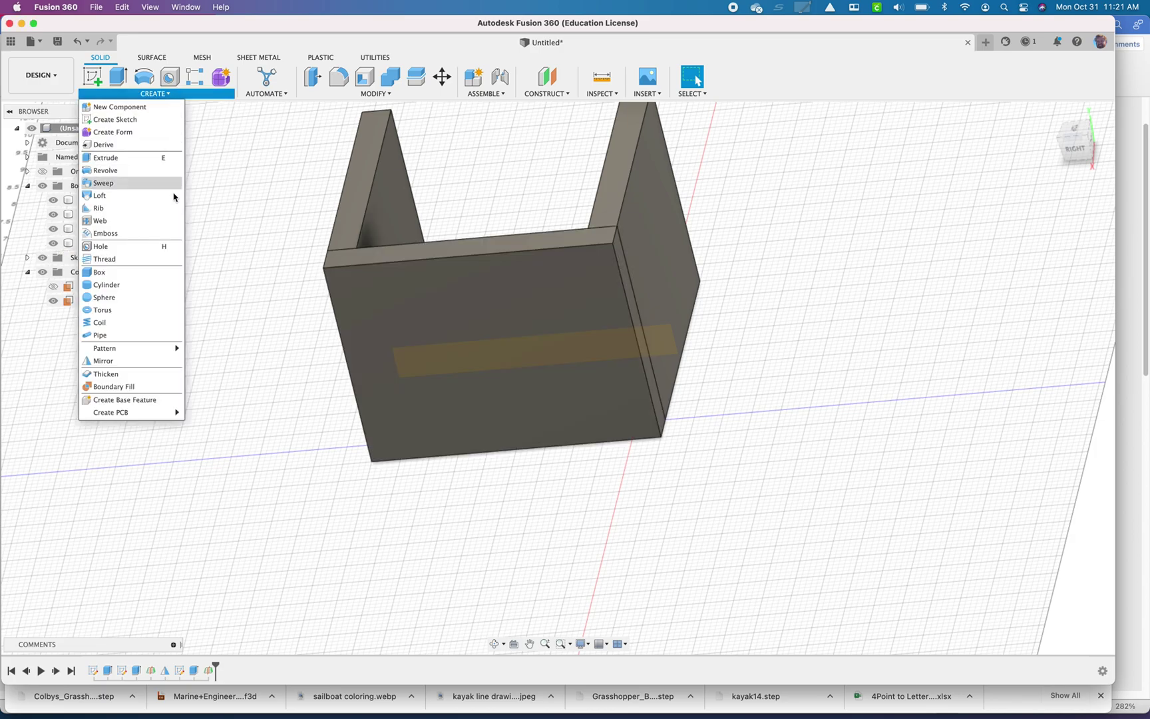
{"action": "left_click", "coordinate": [150, 361]}
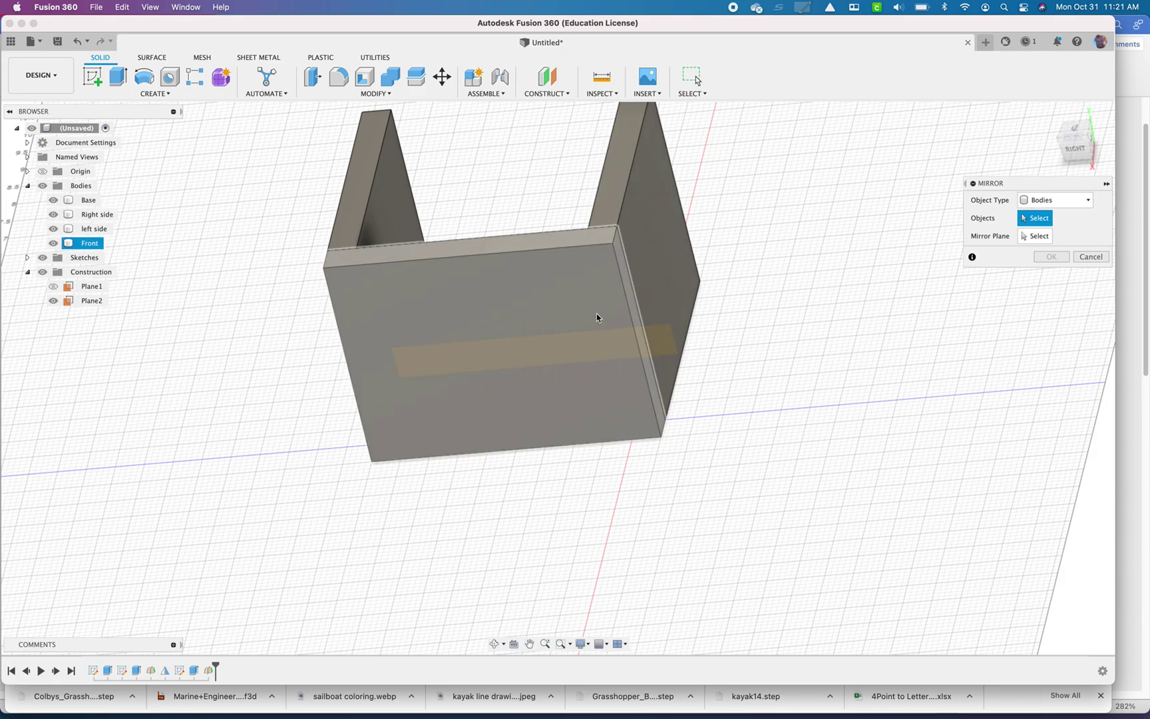
{"action": "left_click", "coordinate": [595, 317]}
{"action": "left_click", "coordinate": [1046, 237]}
{"action": "middle_click_drag", "start_coordinate": [868, 248], "coordinate": [554, 403], "text": "shift"}
{"action": "left_click", "coordinate": [553, 404]}
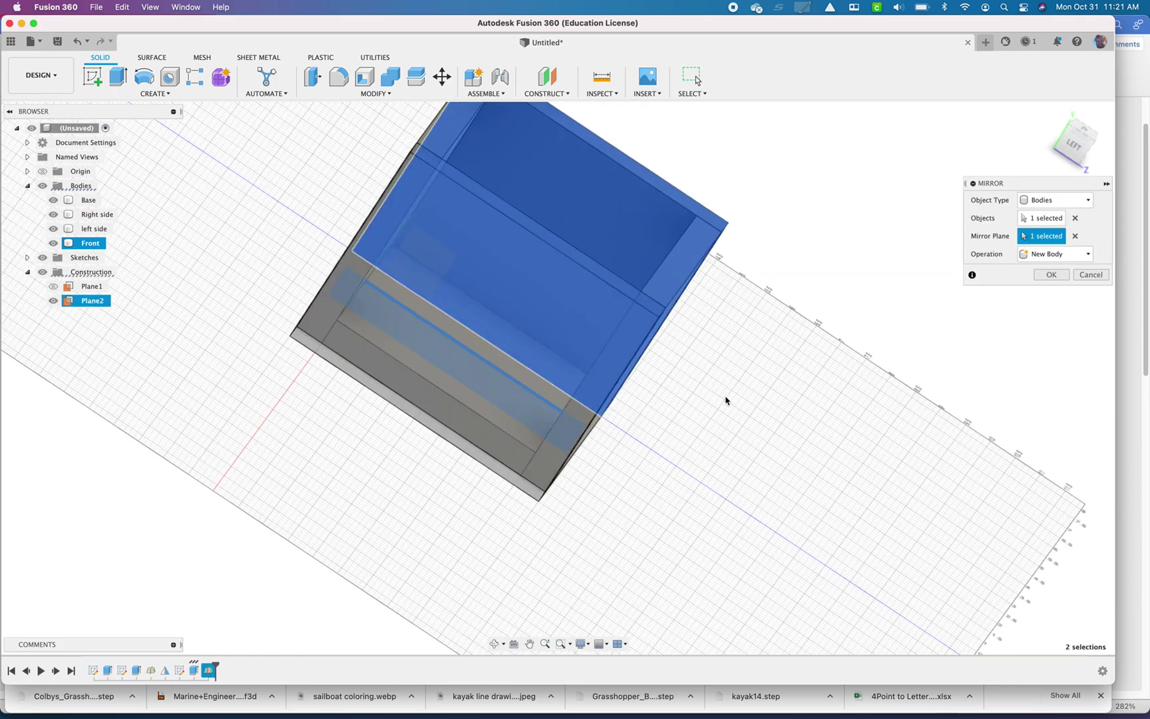
{"action": "left_click", "coordinate": [1051, 275]}
{"action": "middle_click_drag", "start_coordinate": [901, 333], "coordinate": [665, 290], "text": "shift"}
{"action": "left_click", "coordinate": [665, 290]}
{"action": "left_click", "coordinate": [383, 239]}
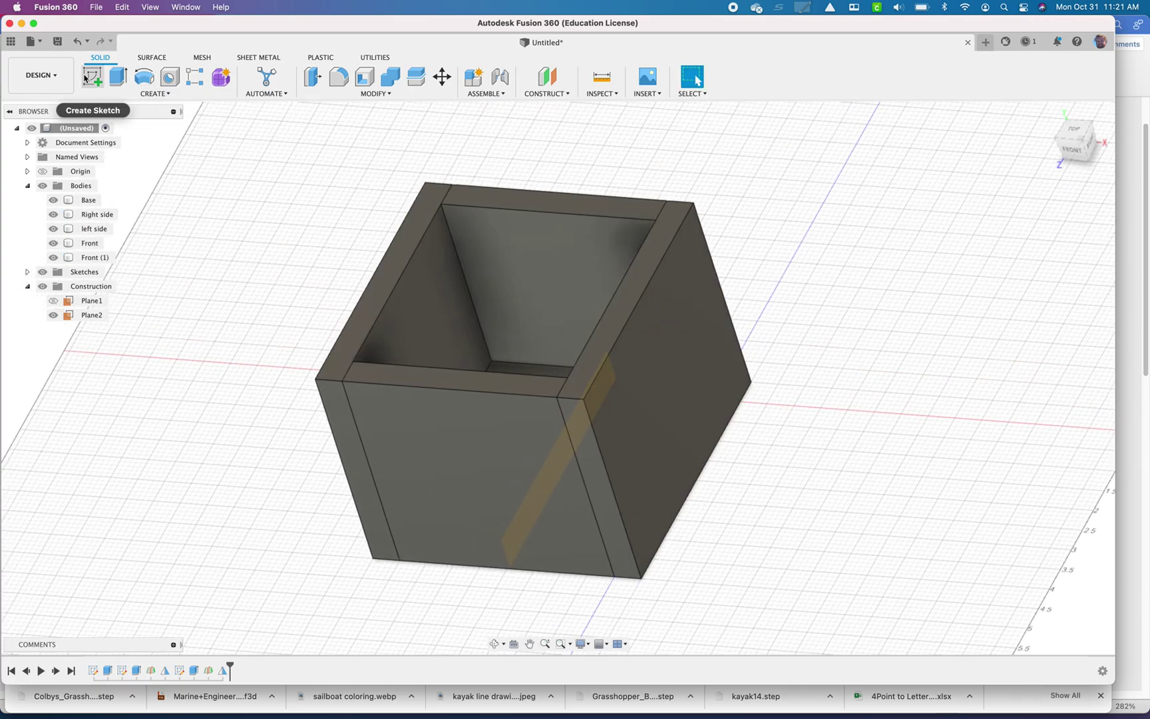
Start a sketch on the top face of the box walls and project the top faces of all four wall panels
{"action": "left_click", "coordinate": [85, 78]}
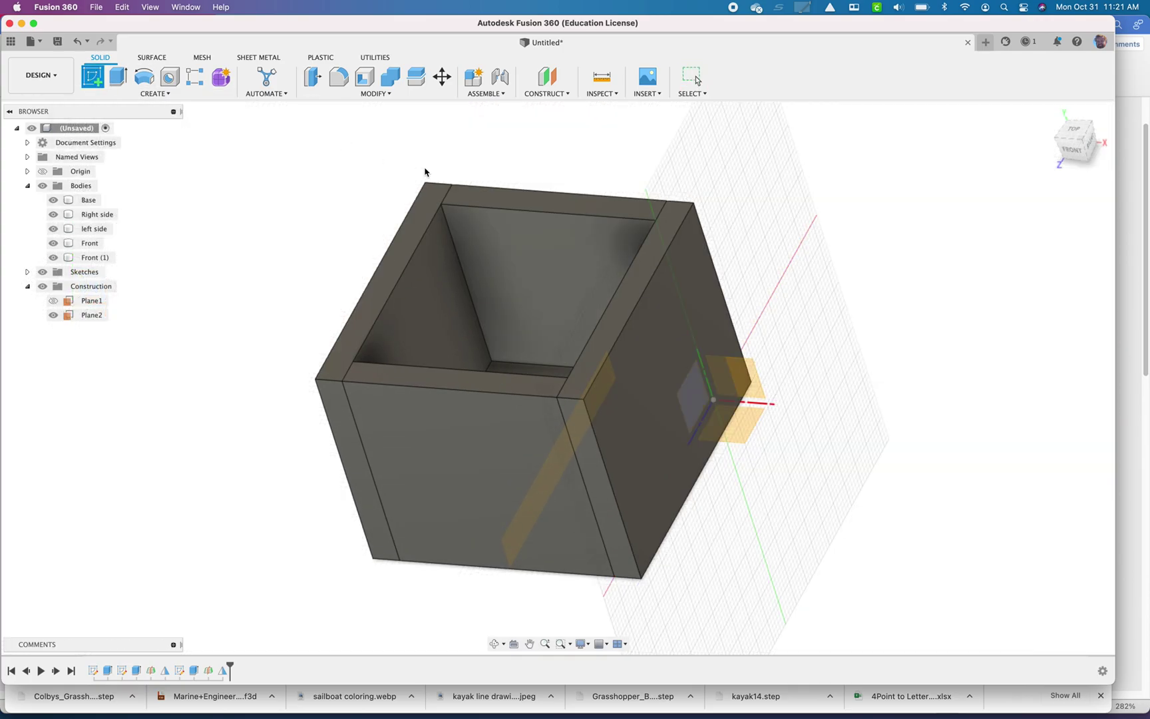
{"action": "left_click", "coordinate": [440, 193]}
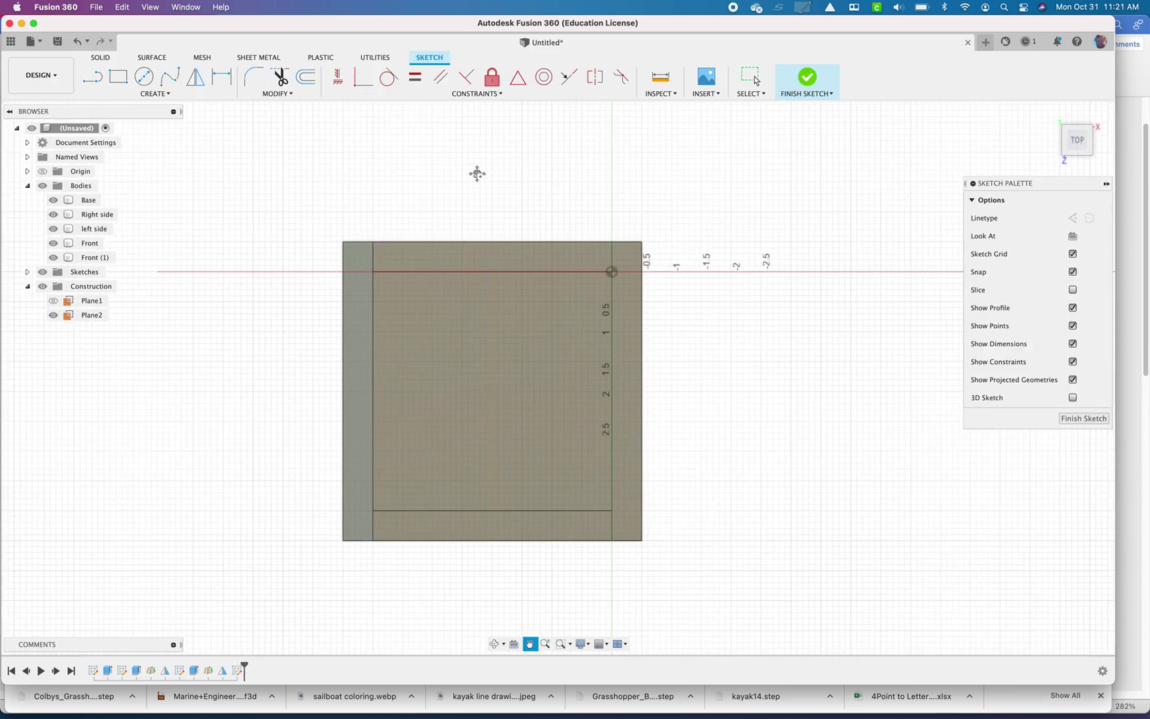
{"action": "key", "text": "p"}
{"action": "left_click", "coordinate": [402, 256]}
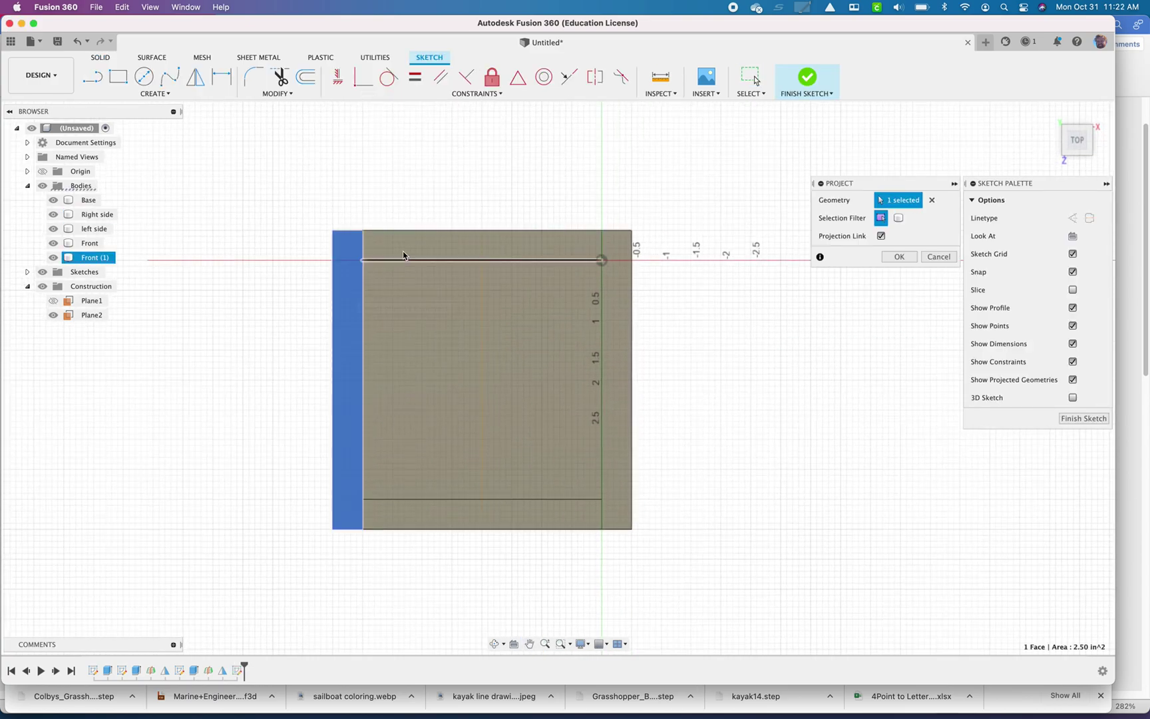
{"action": "left_click", "coordinate": [513, 257]}
{"action": "left_click", "coordinate": [616, 293]}
{"action": "left_click", "coordinate": [569, 506]}
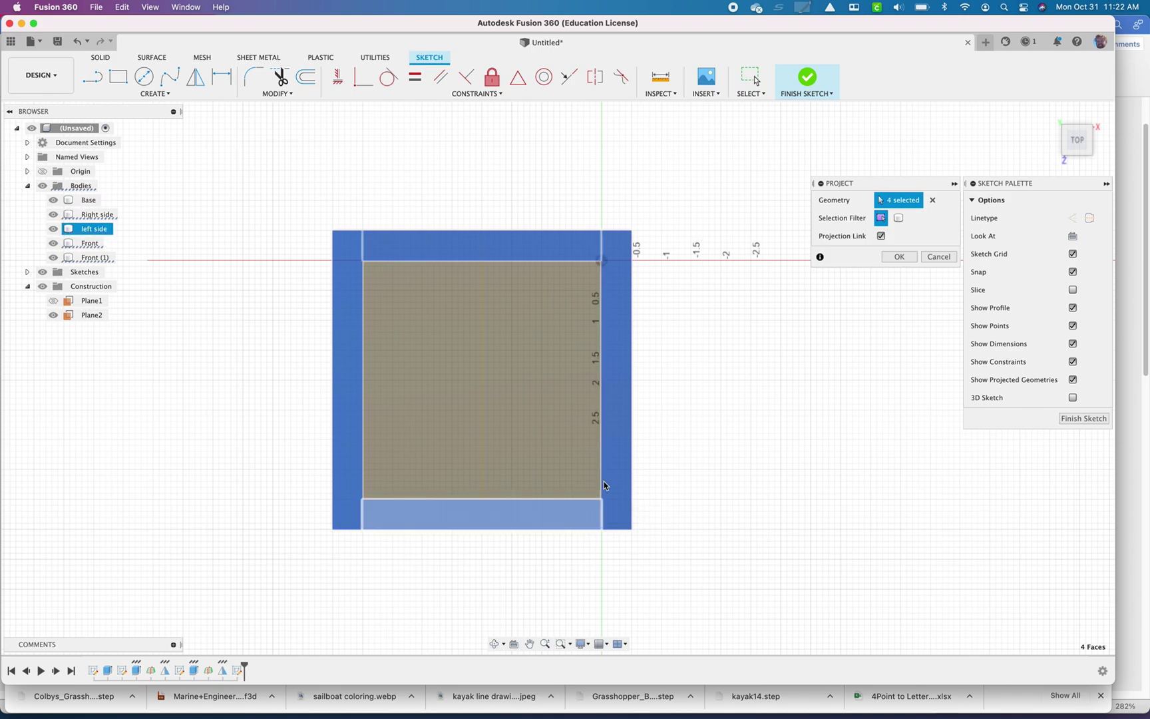
{"action": "left_click", "coordinate": [900, 257]}
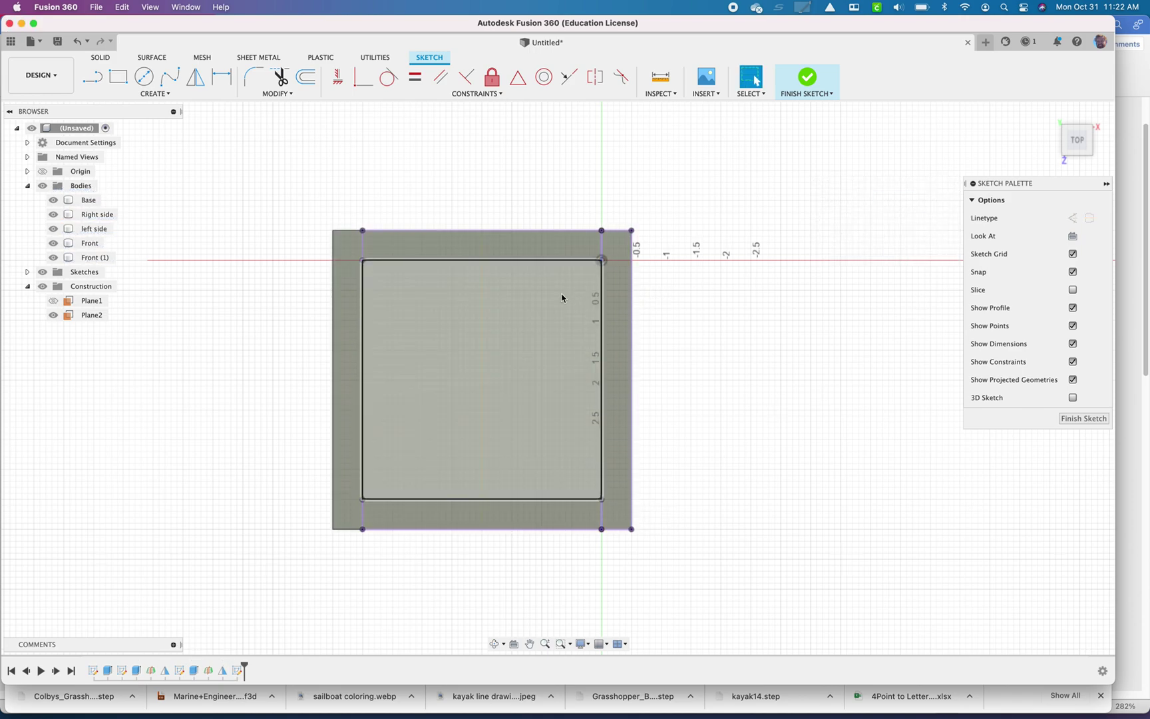
Draw a rectangle between opposite outer corners of the box to cover its full top outline, and finish the sketch
{"action": "left_click", "coordinate": [120, 79]}
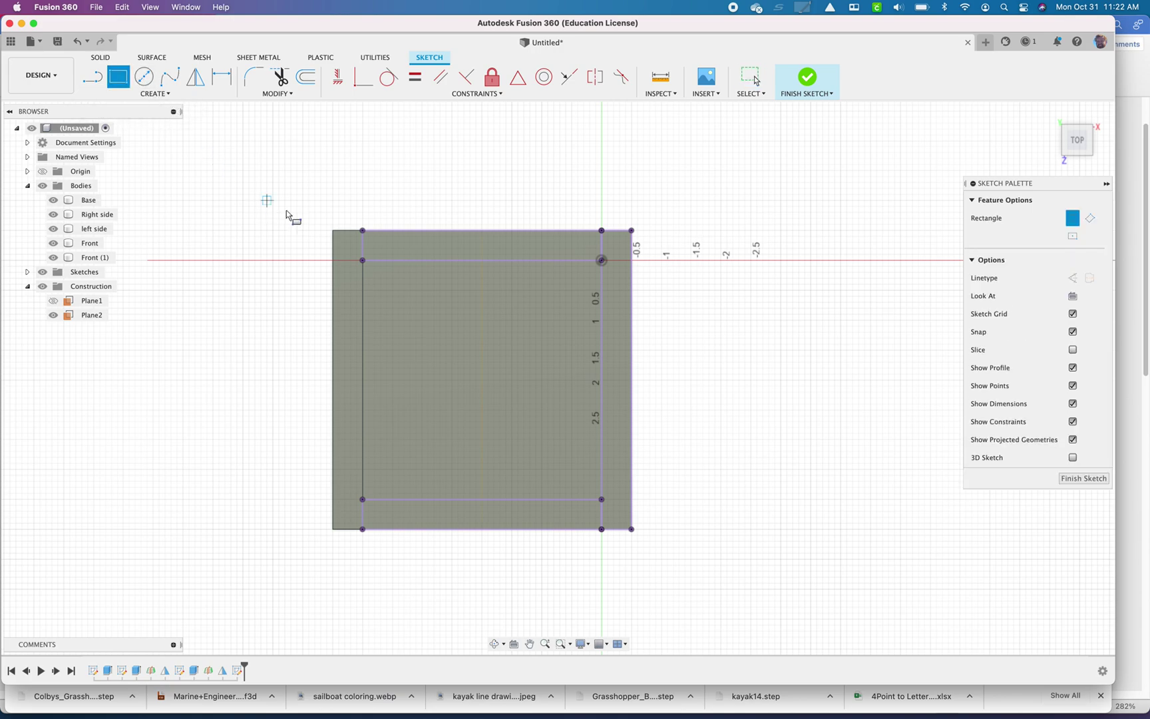
{"action": "left_click", "coordinate": [334, 233]}
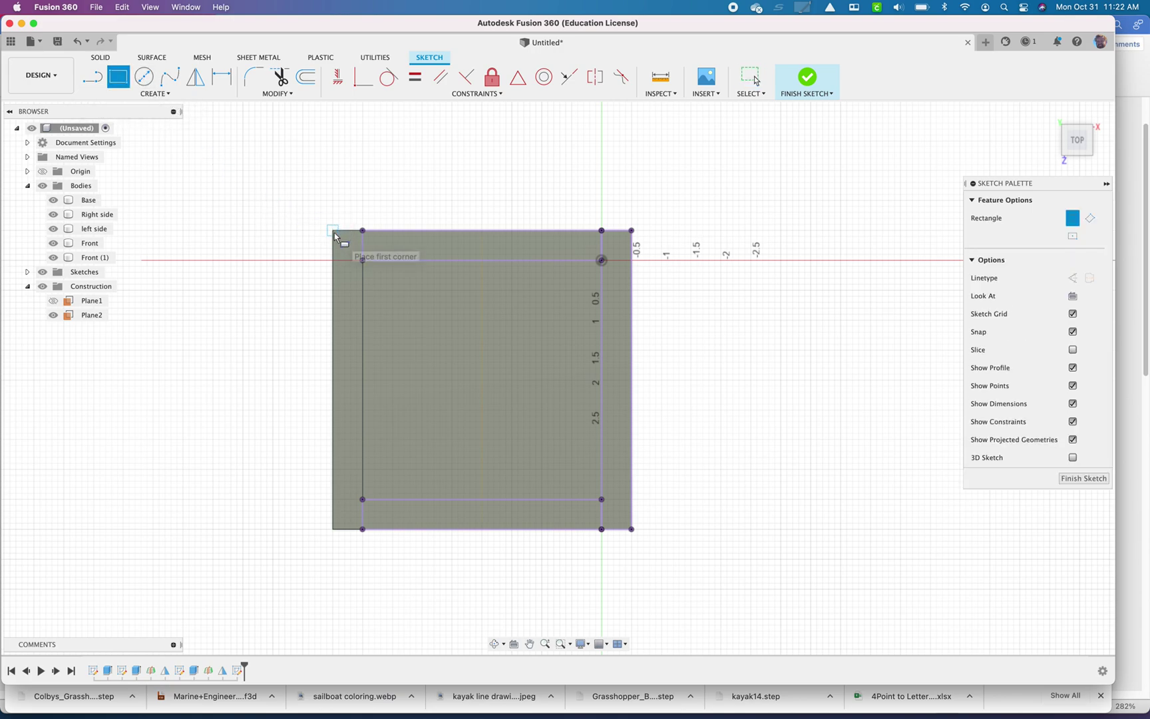
{"action": "left_click", "coordinate": [641, 531]}
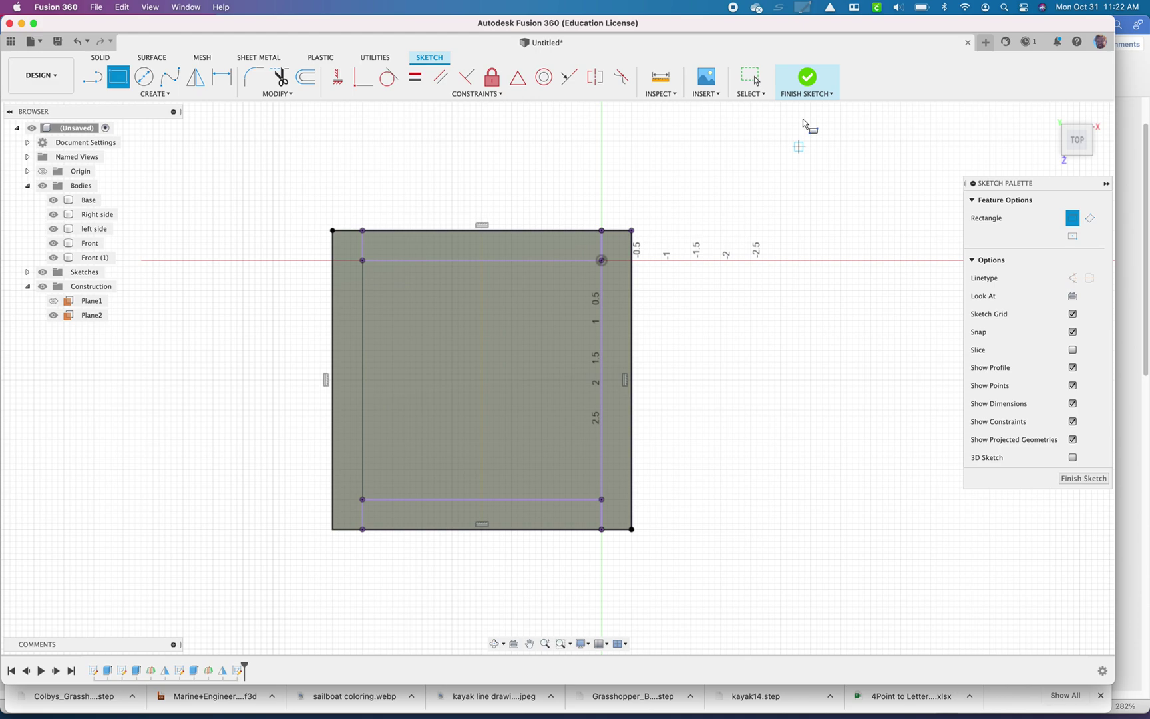
{"action": "middle_click_drag", "start_coordinate": [807, 87], "coordinate": [737, 191], "text": "shift"}
Extrude all five profiles of the box-top sketch 0.5 in upward as a new lid body
{"action": "key", "text": "e"}
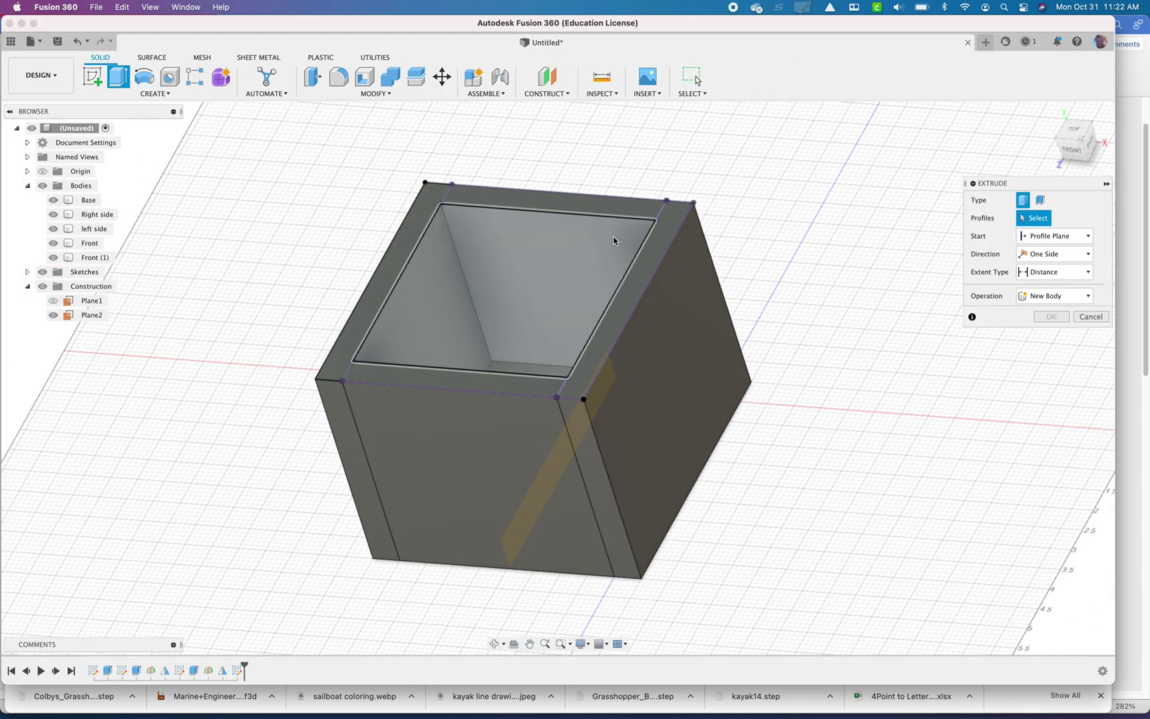
{"action": "left_click", "coordinate": [613, 236]}
{"action": "left_click", "coordinate": [616, 210]}
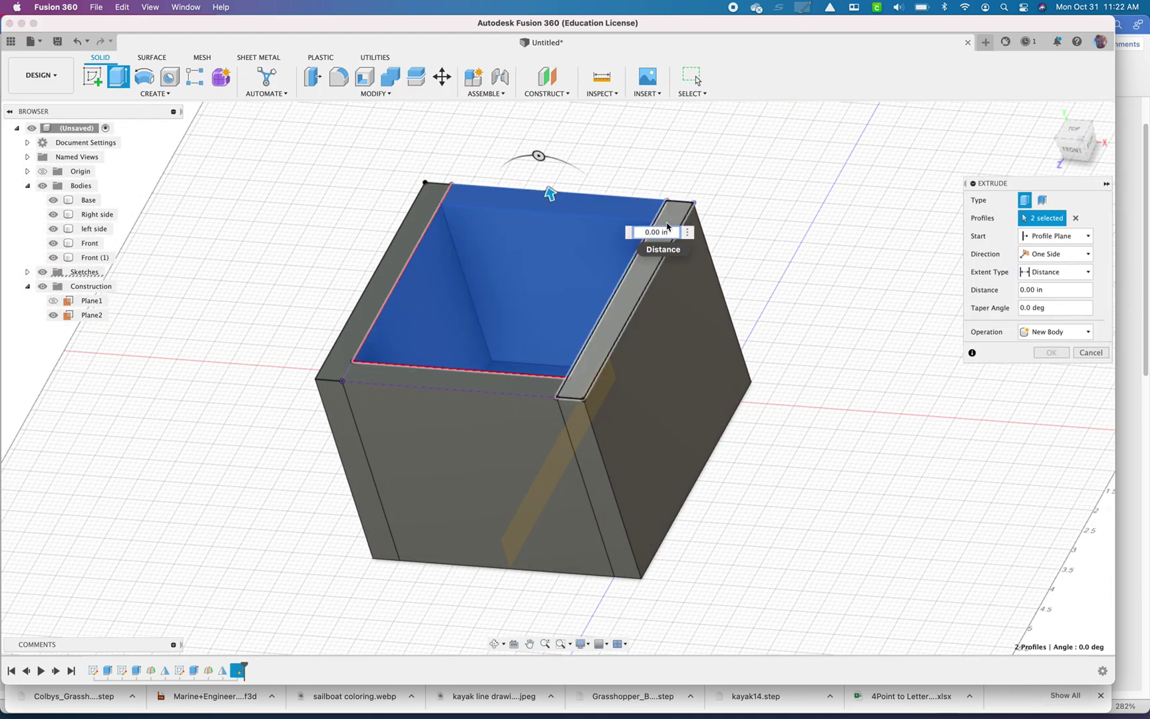
{"action": "left_click", "coordinate": [652, 260]}
{"action": "left_click", "coordinate": [559, 373]}
{"action": "left_click", "coordinate": [366, 313]}
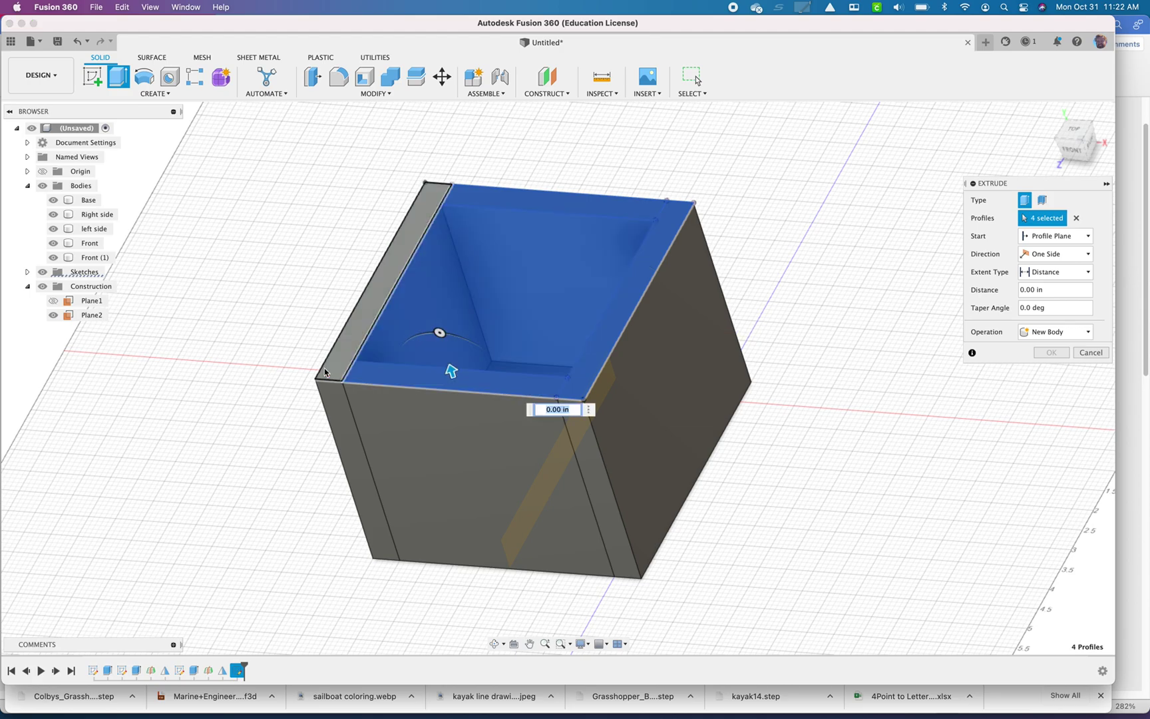
{"action": "type", "text": ".5"}
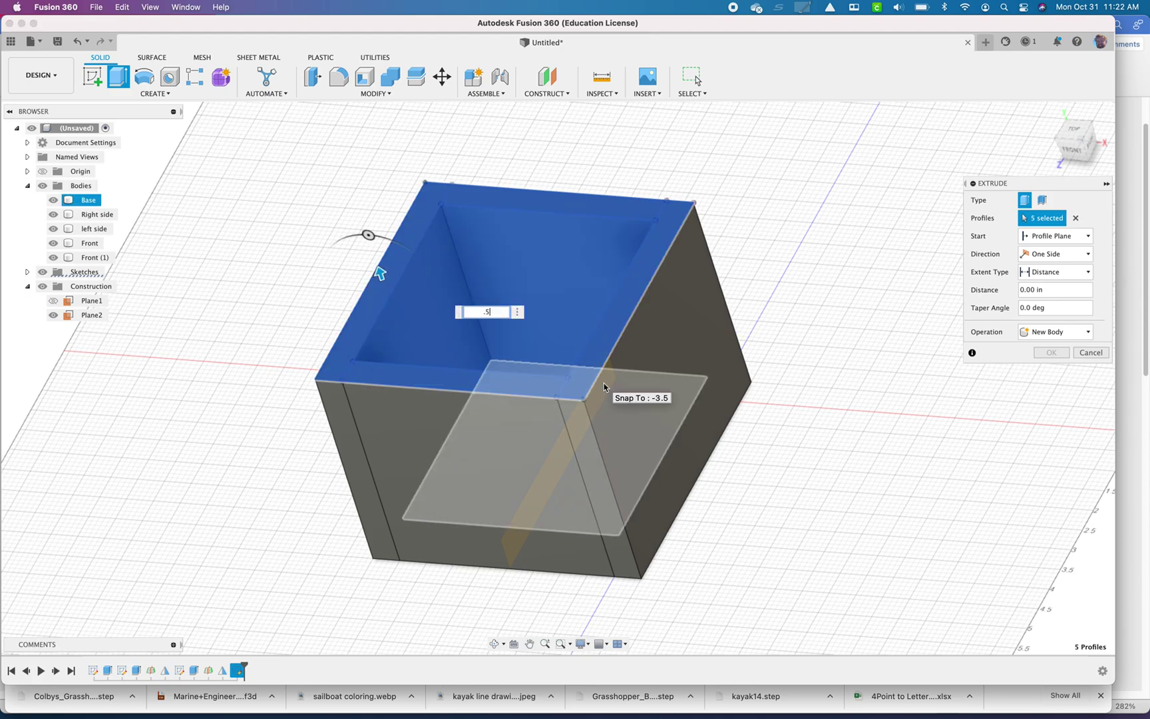
{"action": "left_click", "coordinate": [1056, 331]}
{"action": "left_click", "coordinate": [1042, 375]}
{"action": "left_click", "coordinate": [1052, 352]}
Construct an offset plane -2.50 in from the lid's right side face, through the middle of the lid
{"action": "middle_click_drag", "start_coordinate": [715, 390], "coordinate": [745, 341], "text": "shift"}
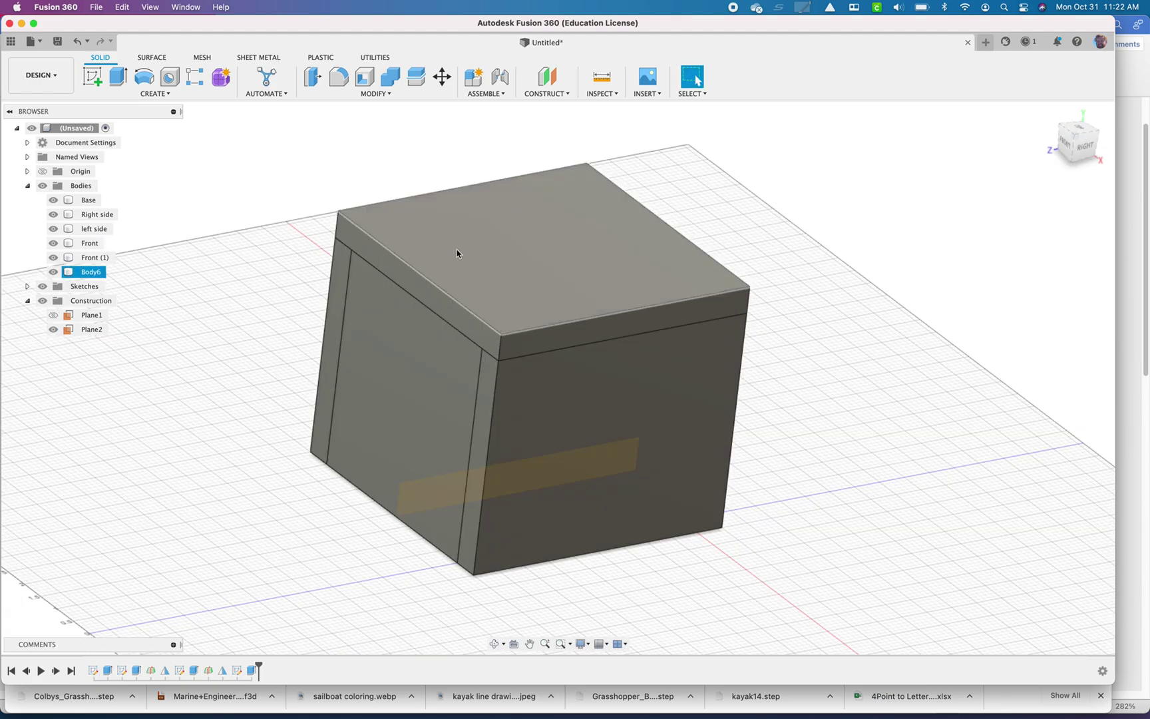
{"action": "middle_click_drag", "start_coordinate": [434, 254], "coordinate": [442, 257], "text": "shift"}
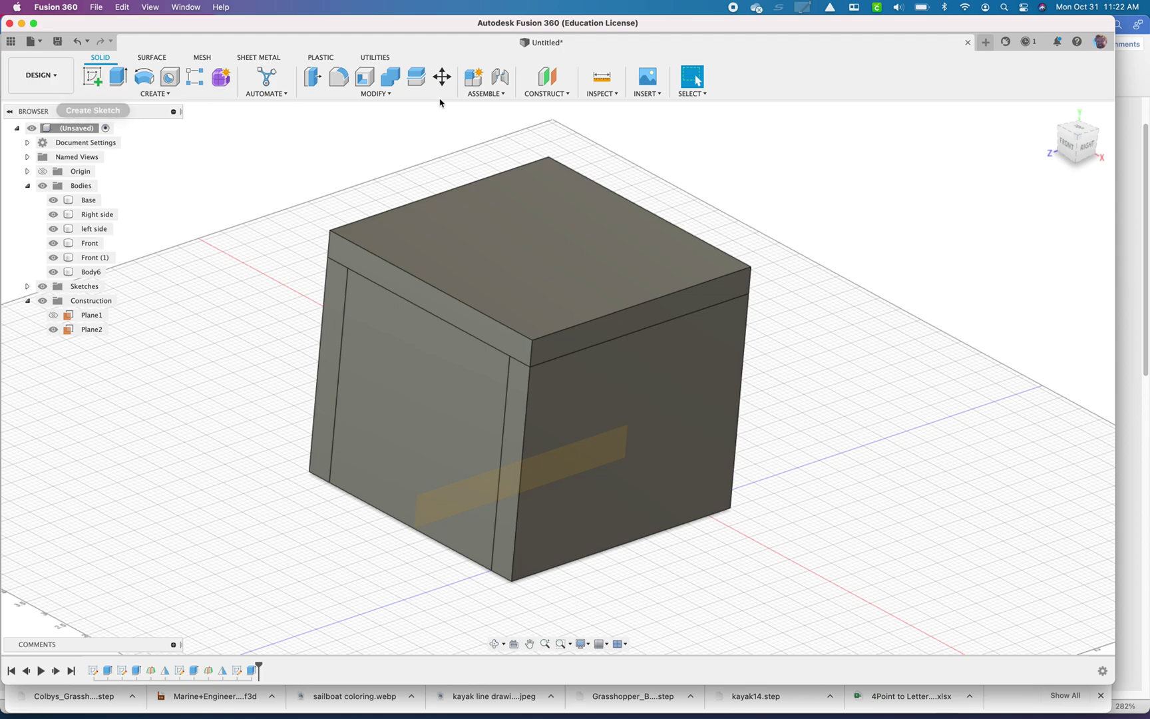
{"action": "left_click", "coordinate": [552, 93]}
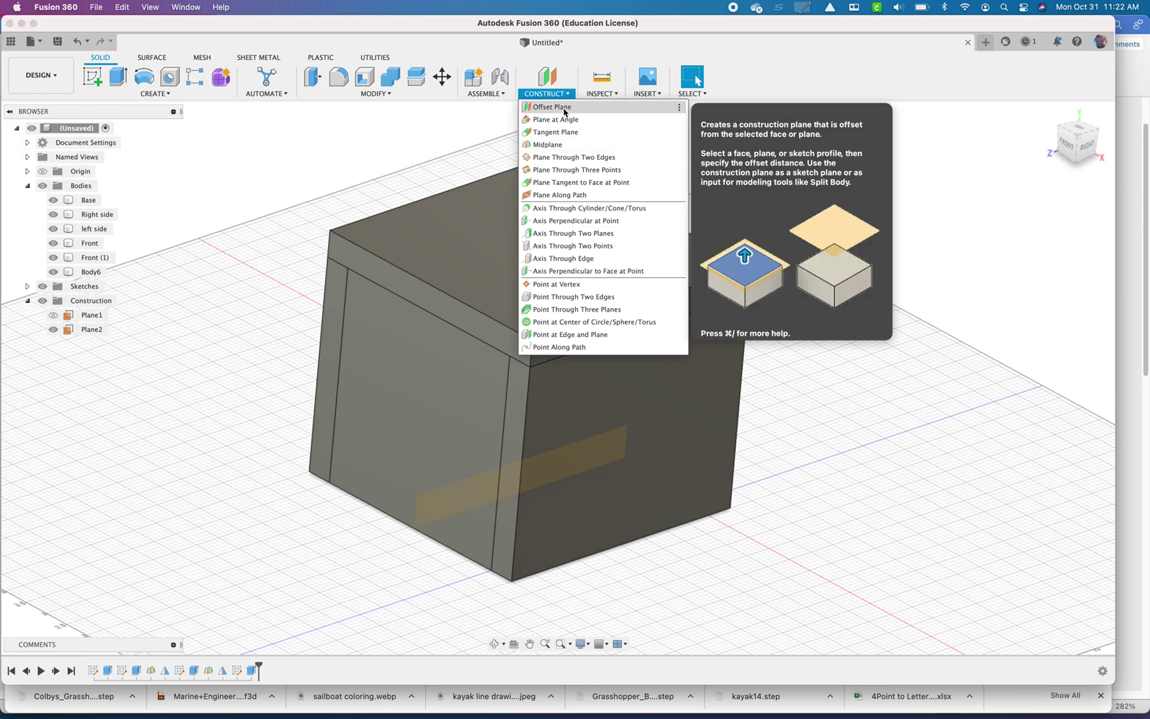
{"action": "key", "text": "Escape"}
{"action": "left_click", "coordinate": [619, 324]}
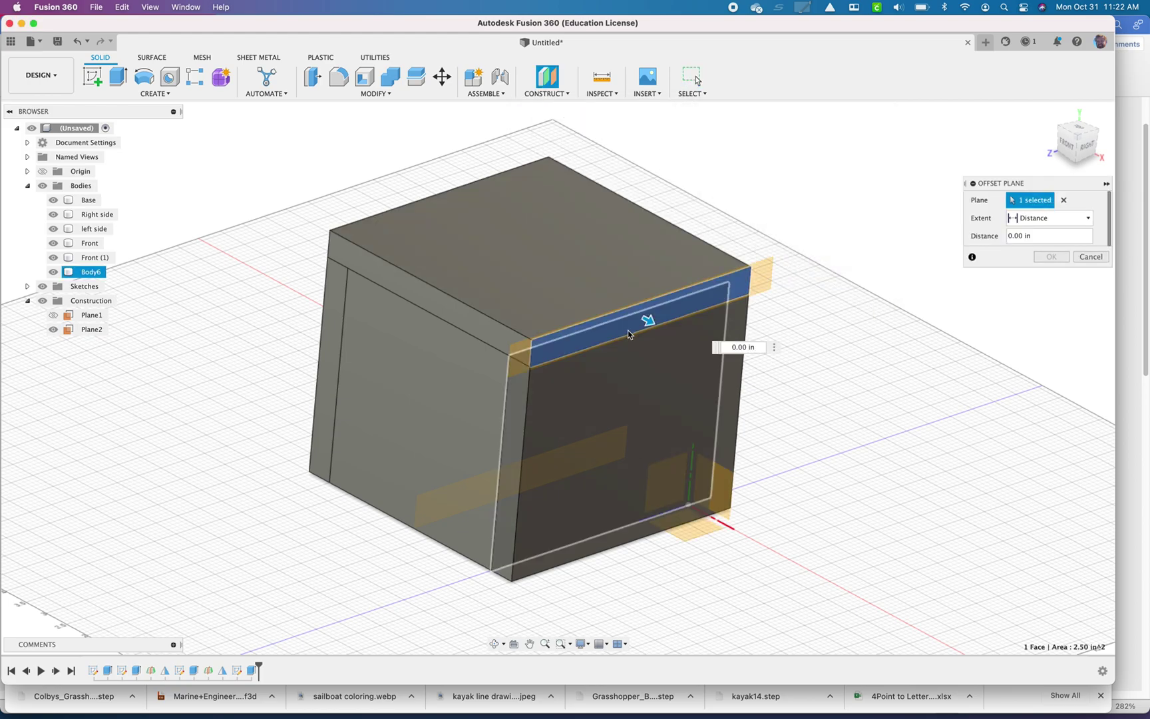
{"action": "left_click_drag", "start_coordinate": [647, 319], "coordinate": [547, 277]}
{"action": "middle_click_drag", "start_coordinate": [806, 178], "coordinate": [719, 193], "text": "shift"}
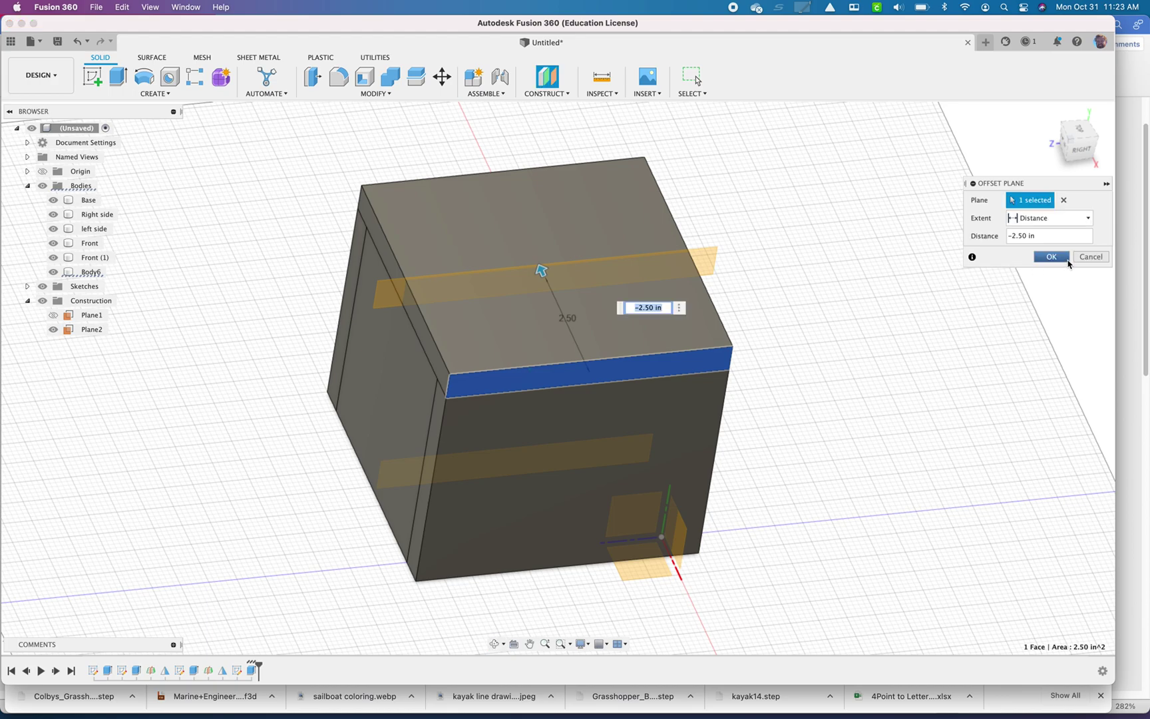
{"action": "left_click", "coordinate": [1065, 259]}
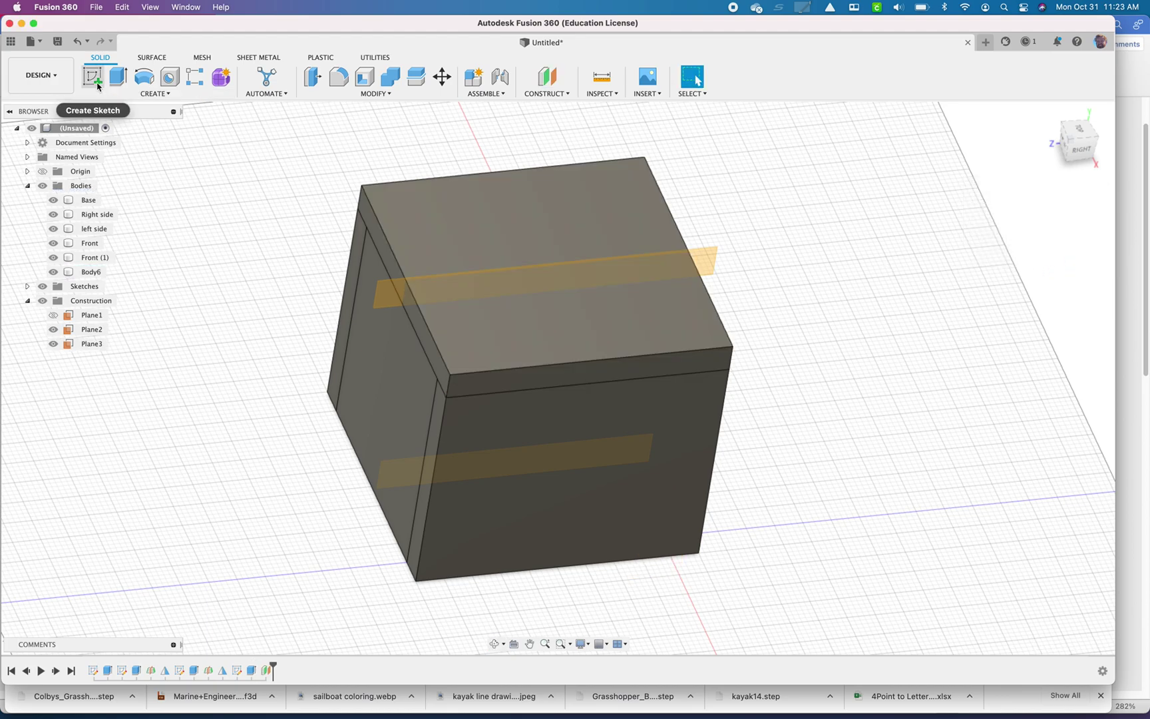
Start a sketch on the new mid-lid plane and project the lid's side face into it
{"action": "left_click", "coordinate": [97, 78]}
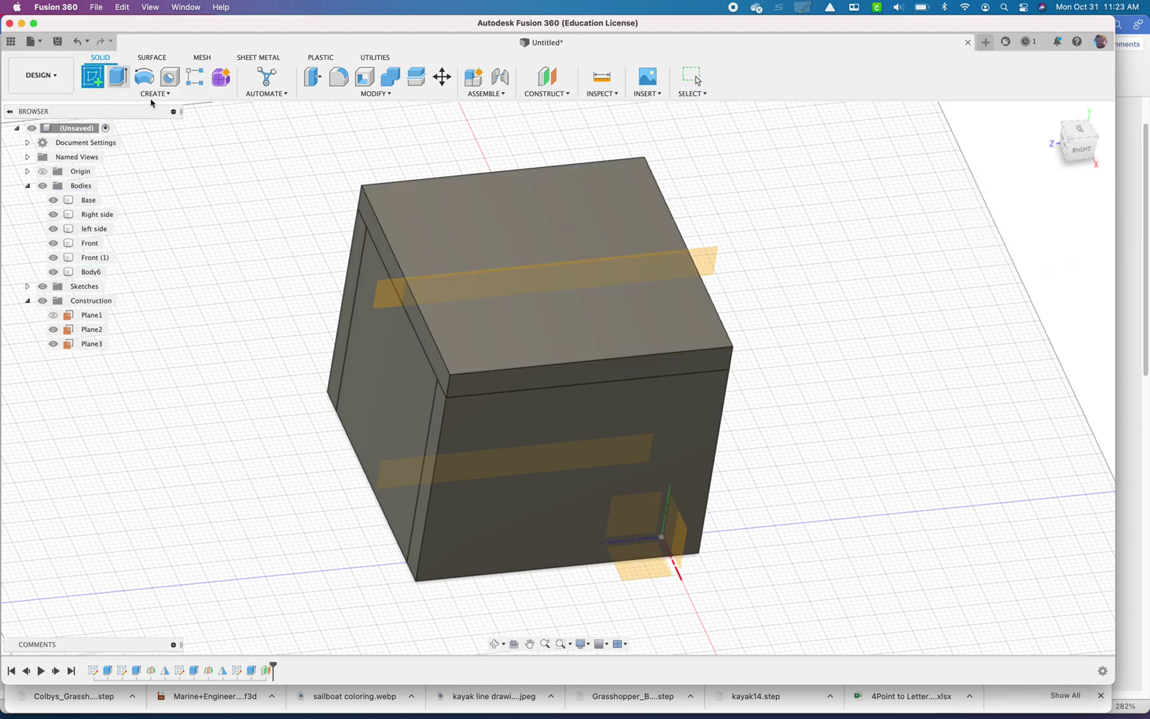
{"action": "left_click", "coordinate": [389, 298]}
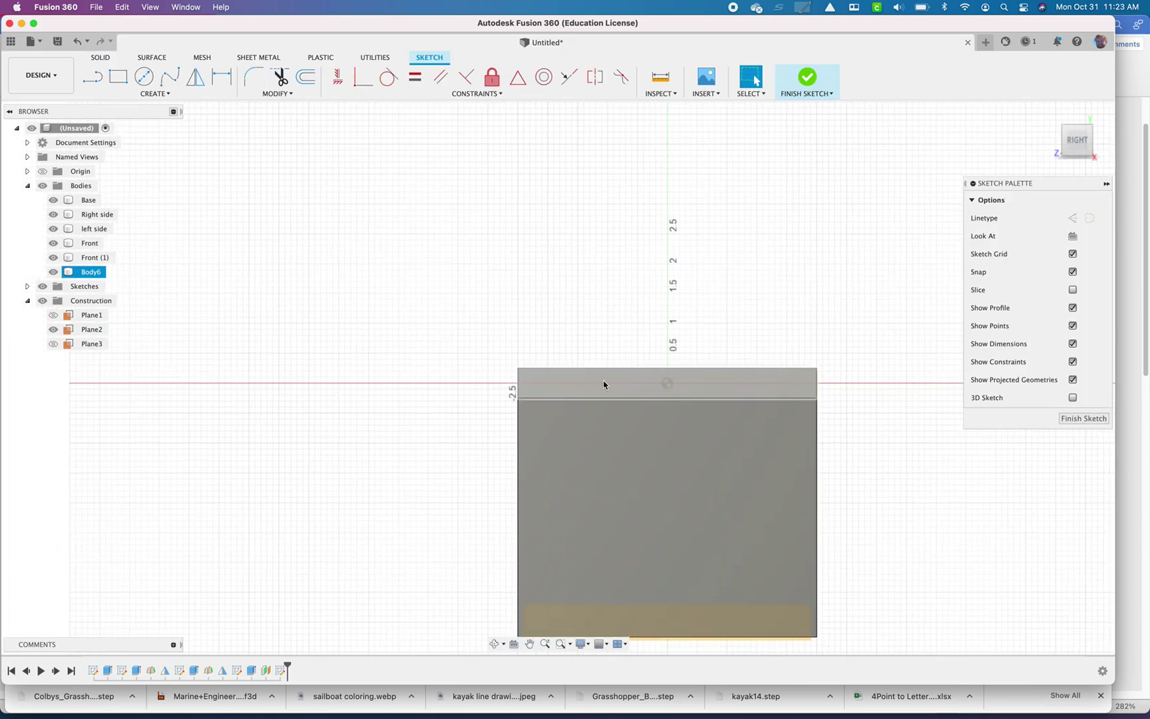
{"action": "key", "text": "l"}
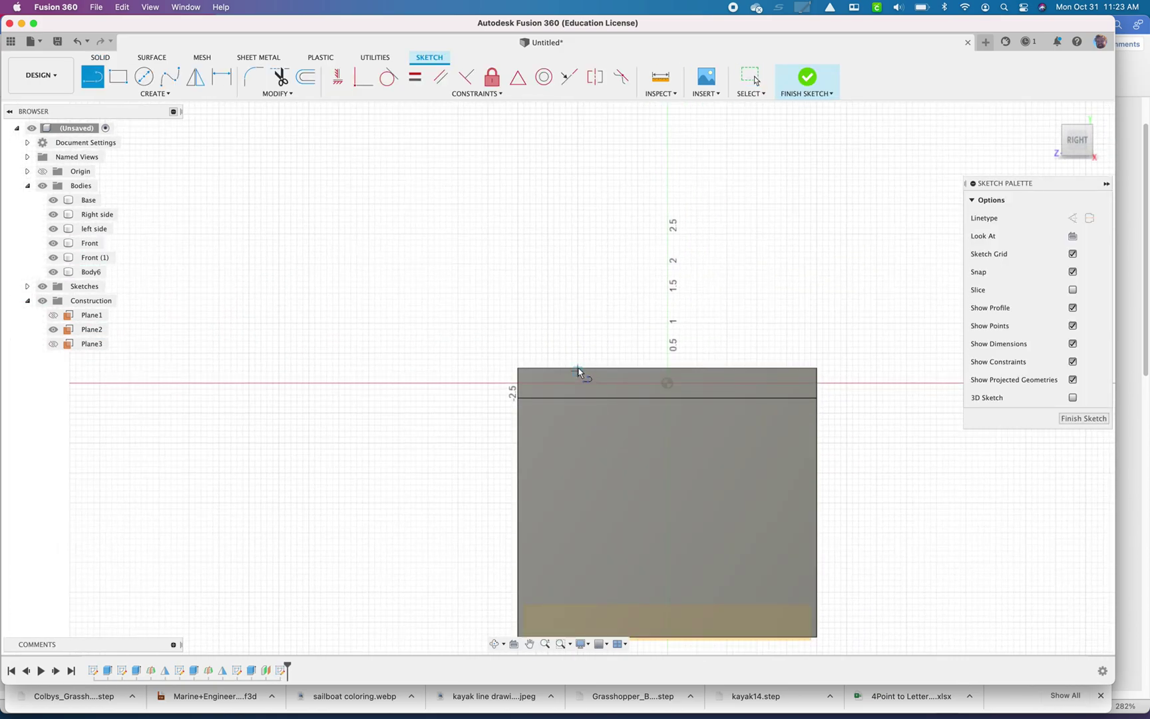
{"action": "key", "text": "p"}
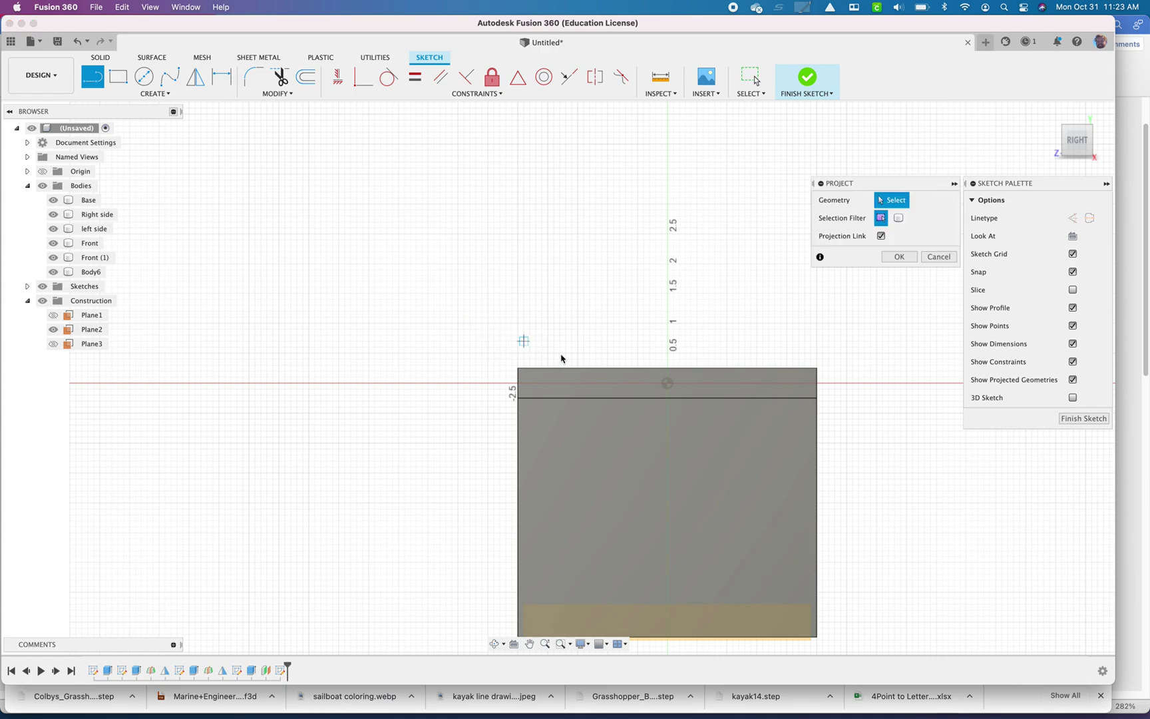
{"action": "left_click", "coordinate": [591, 390]}
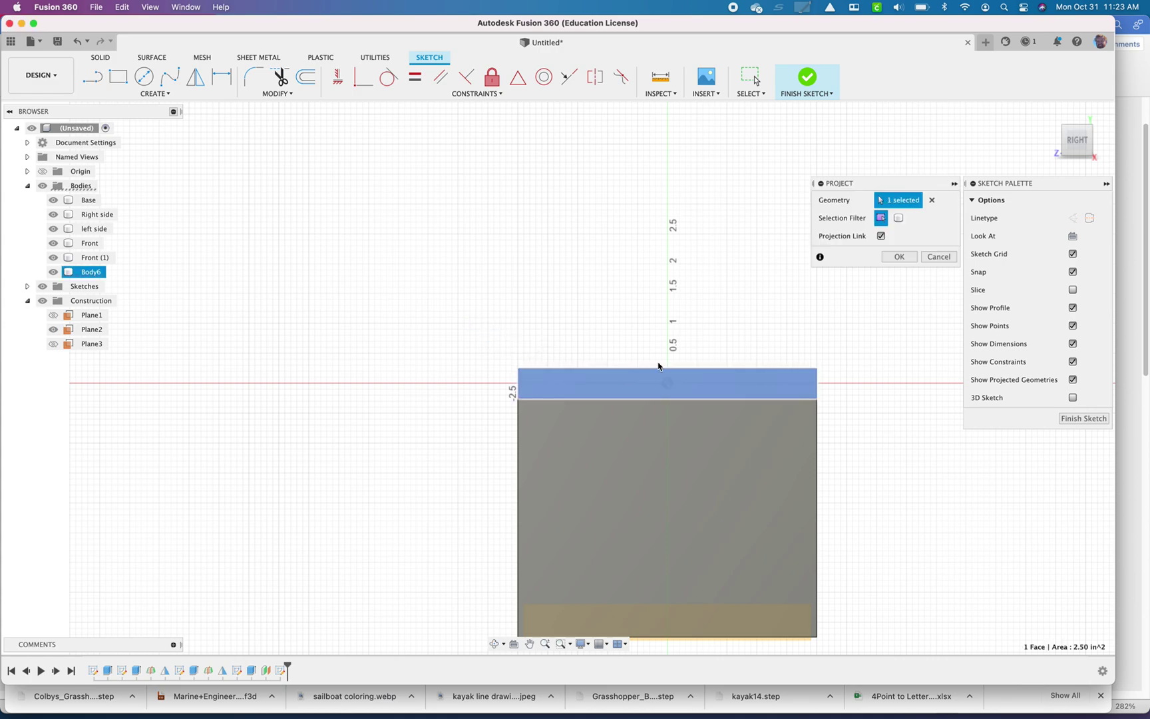
{"action": "left_click", "coordinate": [900, 257]}
Sketch half of a bracket-shaped handle profile with lines on the lid's top edge, about 1.12 in wide and ending at the vertical centre axis
{"action": "key", "text": "l"}
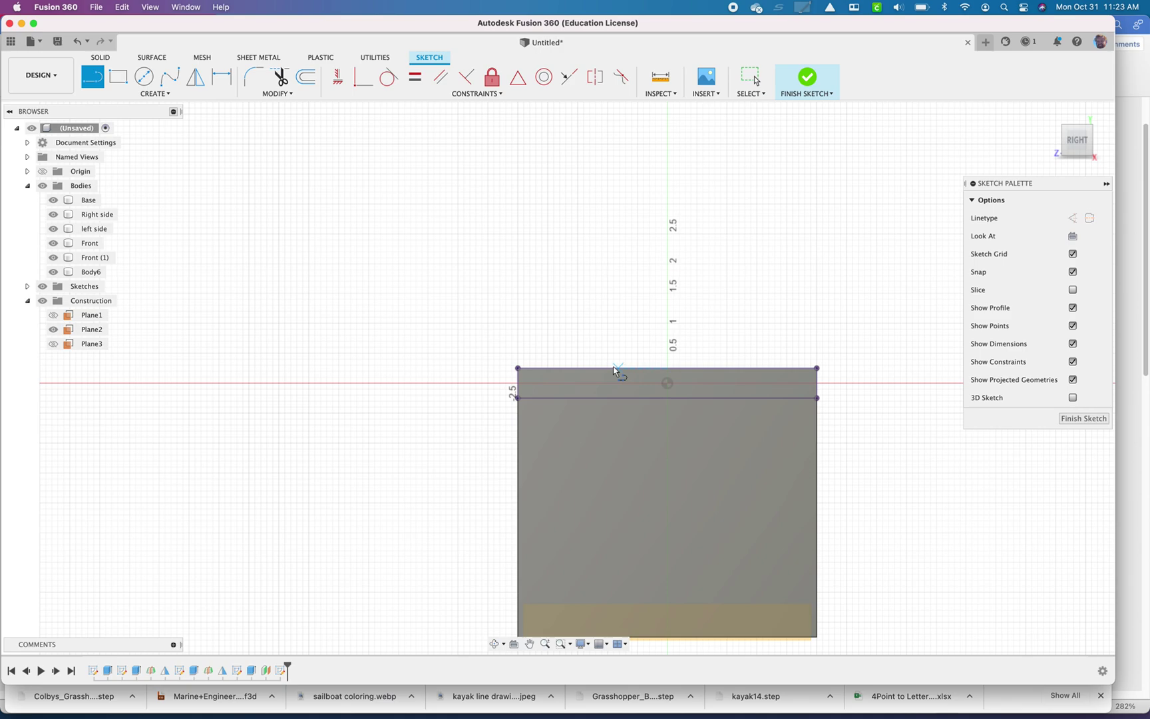
{"action": "left_click", "coordinate": [600, 330]}
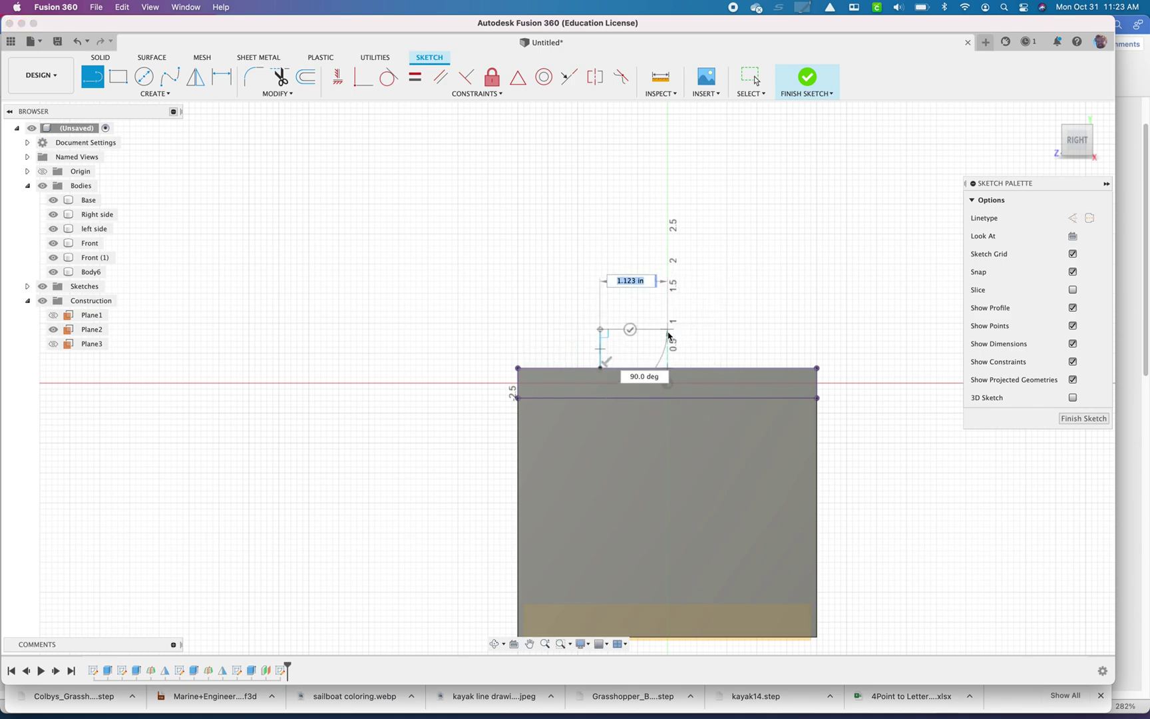
{"action": "left_click", "coordinate": [668, 331]}
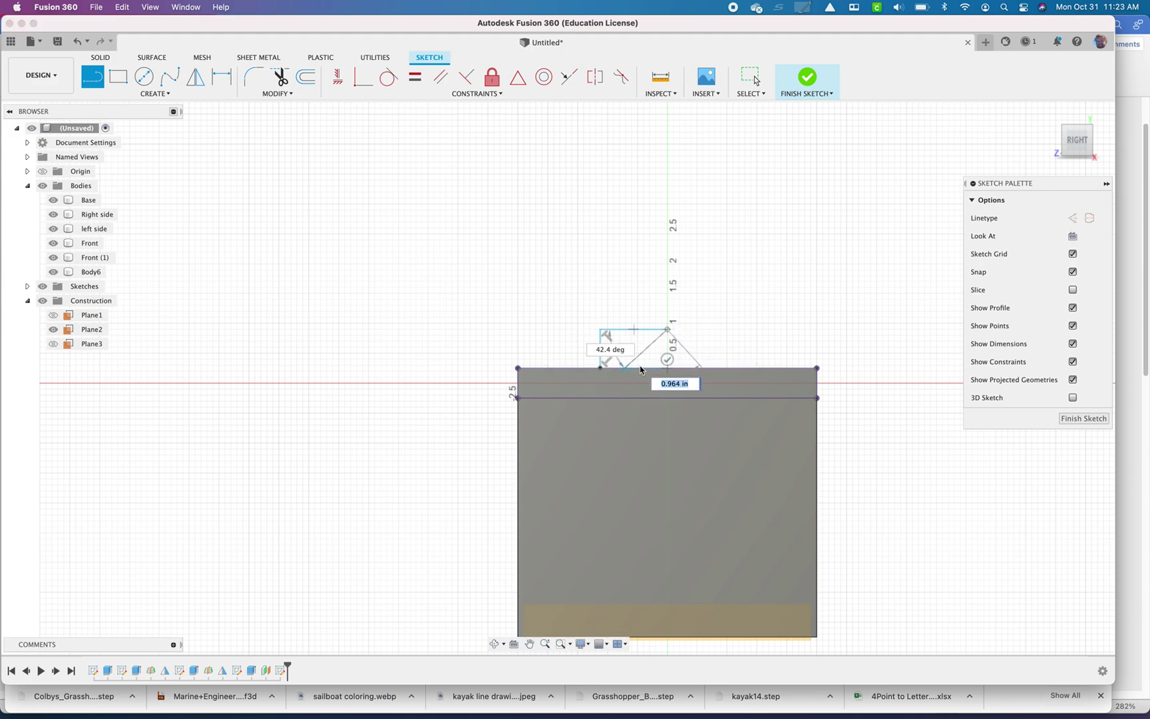
{"action": "left_click", "coordinate": [667, 347]}
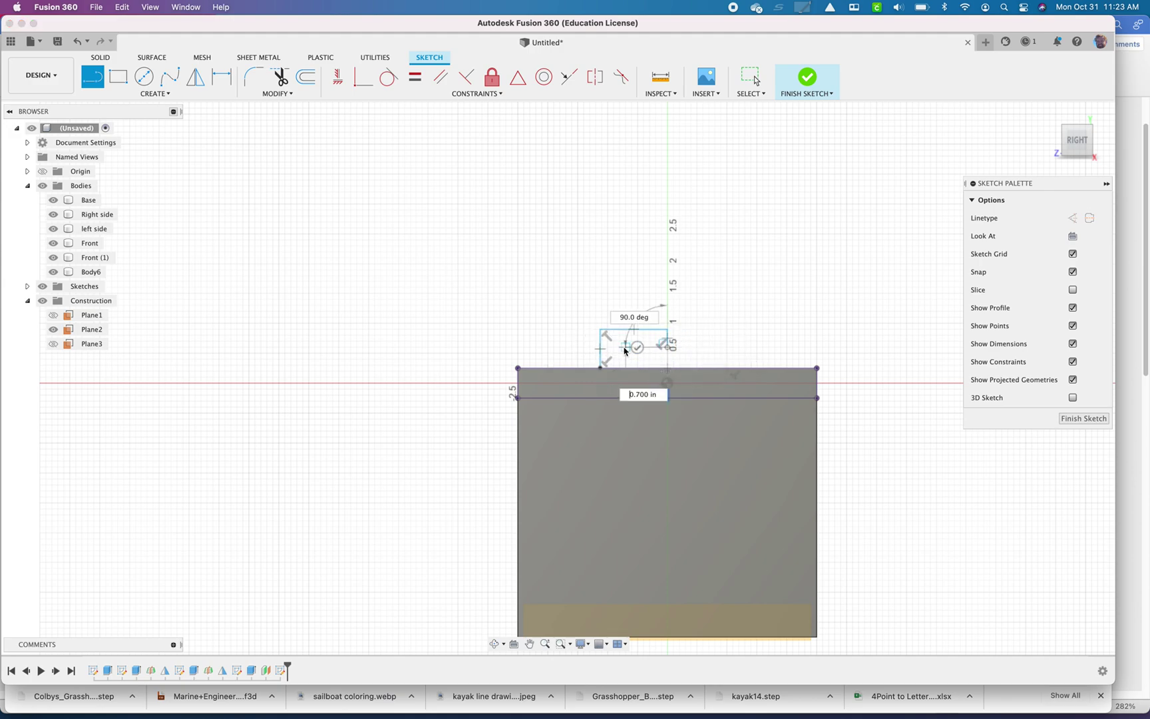
{"action": "left_click", "coordinate": [623, 349]}
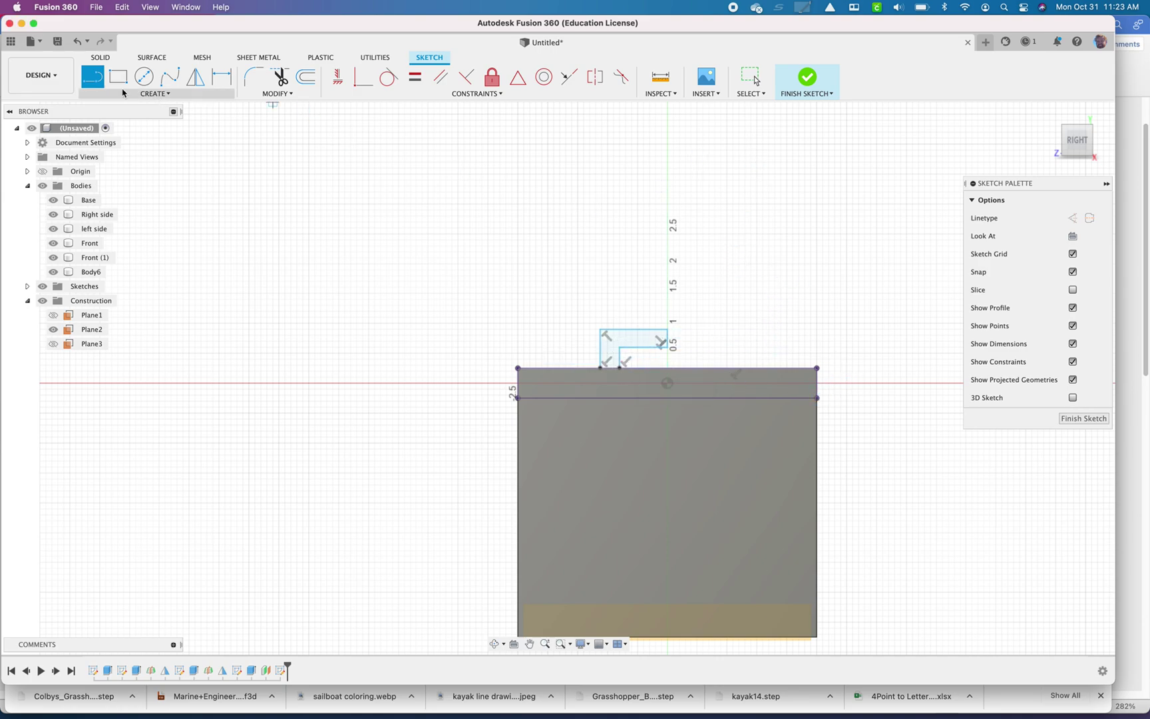
Mirror the half-handle lines about the vertical line at the lid's centre, and finish the sketch
{"action": "left_click", "coordinate": [138, 99]}
{"action": "left_click", "coordinate": [129, 246]}
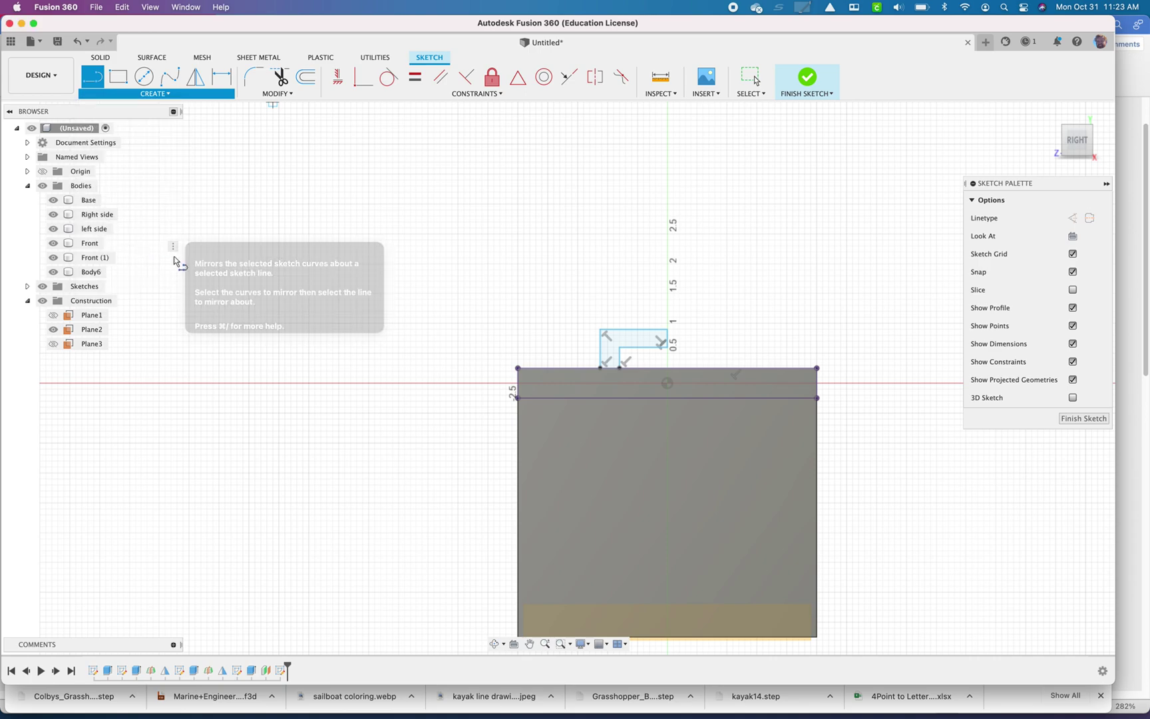
{"action": "left_click", "coordinate": [644, 346]}
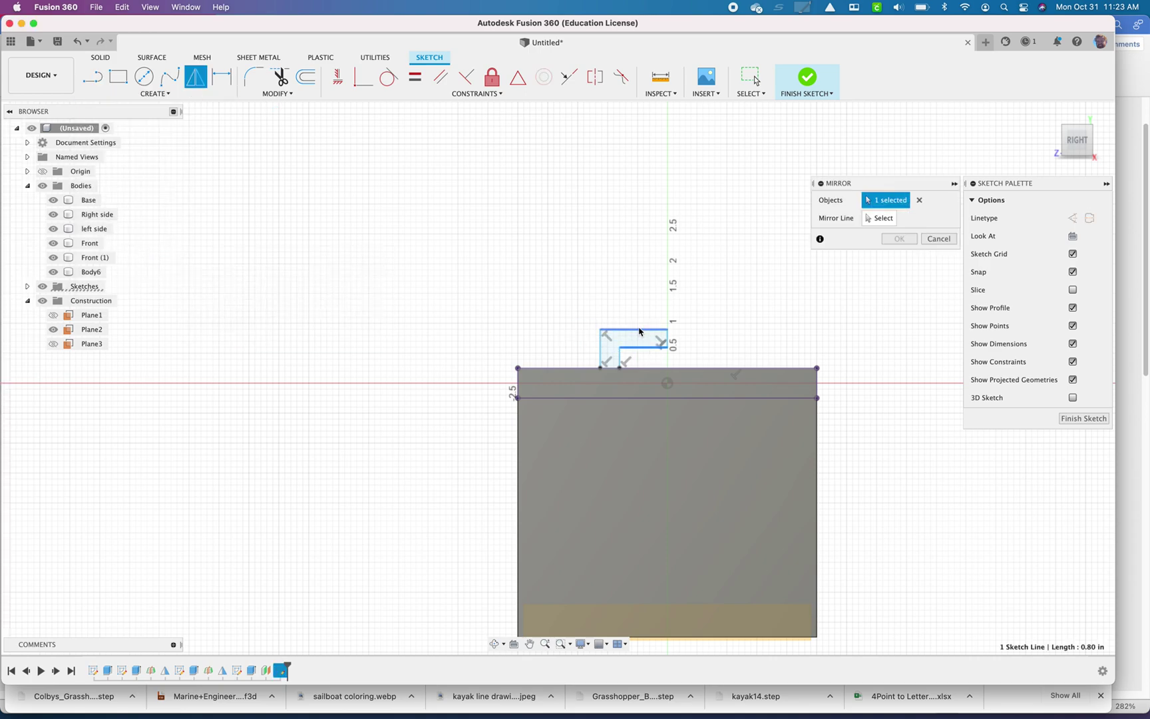
{"action": "left_click", "coordinate": [613, 343]}
{"action": "left_click", "coordinate": [601, 346]}
{"action": "left_click", "coordinate": [619, 360]}
{"action": "left_click", "coordinate": [881, 218]}
{"action": "left_click", "coordinate": [669, 342]}
{"action": "left_click", "coordinate": [900, 240]}
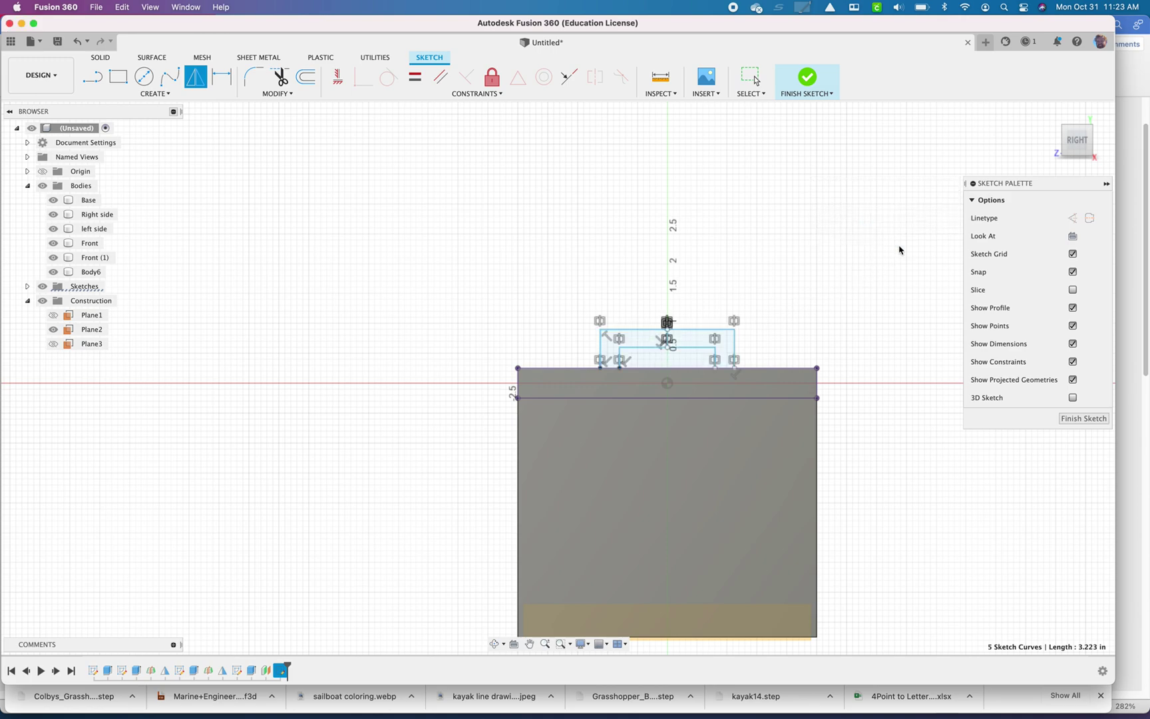
{"action": "left_click", "coordinate": [805, 78]}
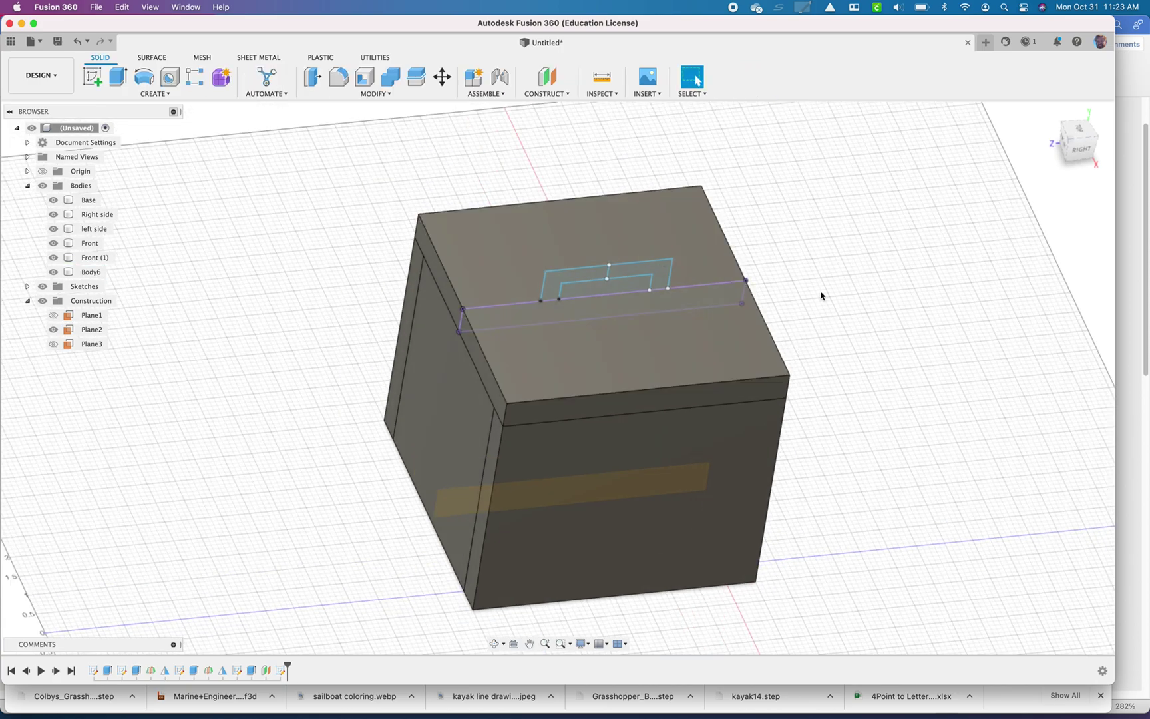
Extrude both handle profiles symmetrically to a whole length of 0.5 in as a new body
{"action": "key", "text": "e"}
{"action": "left_click", "coordinate": [638, 277]}
{"action": "left_click", "coordinate": [595, 278]}
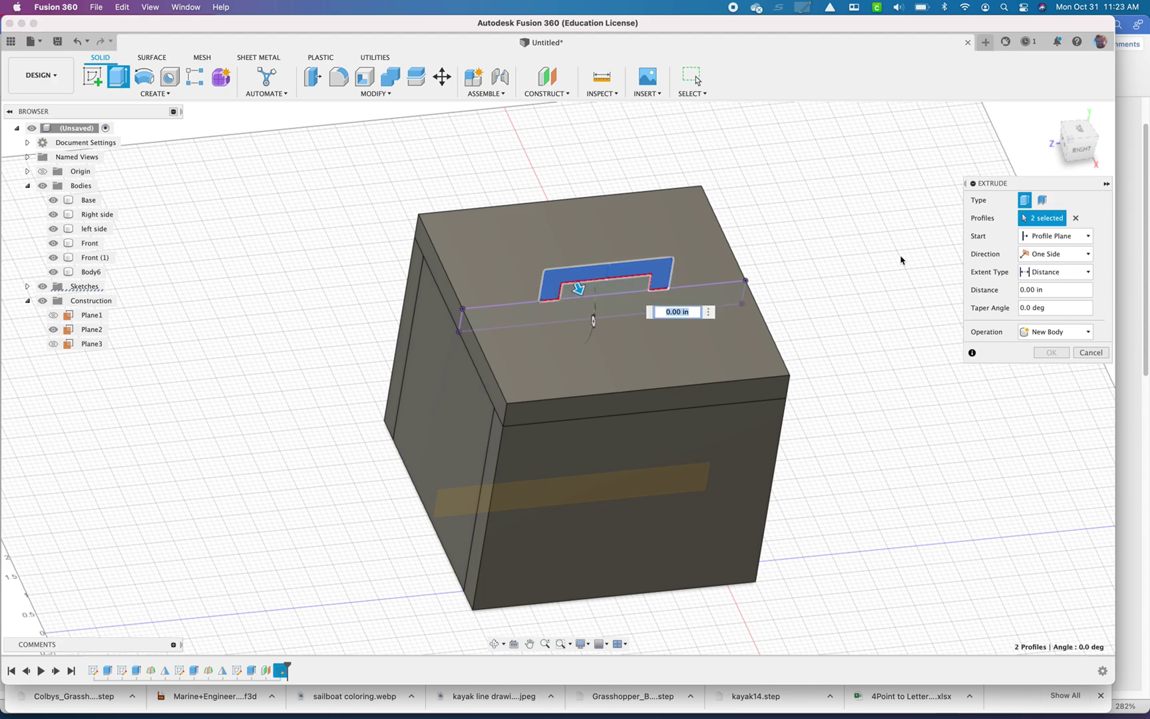
{"action": "left_click", "coordinate": [1043, 254]}
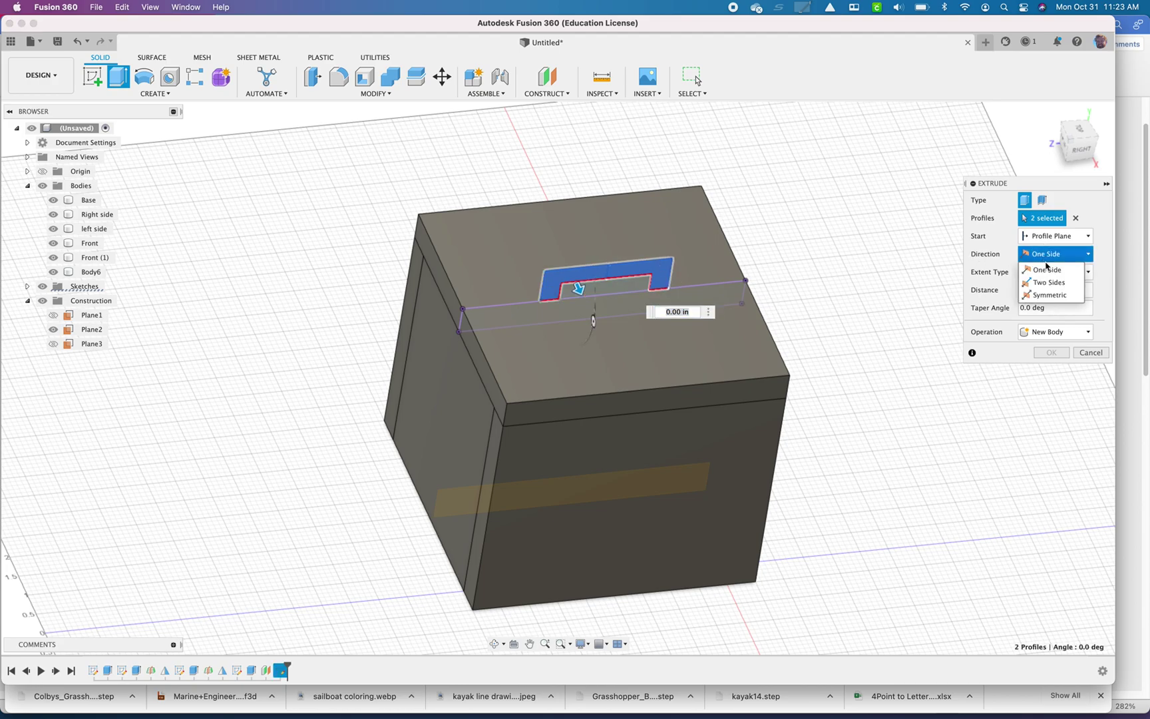
{"action": "left_click", "coordinate": [1063, 295]}
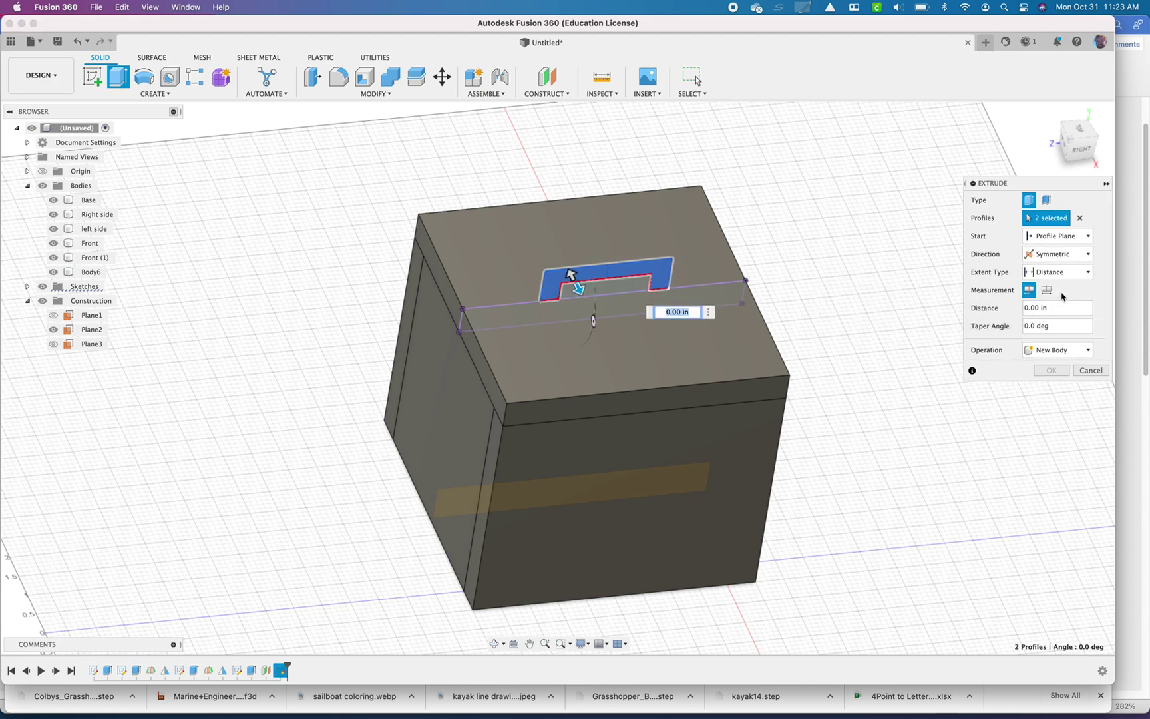
{"action": "left_click", "coordinate": [1045, 296]}
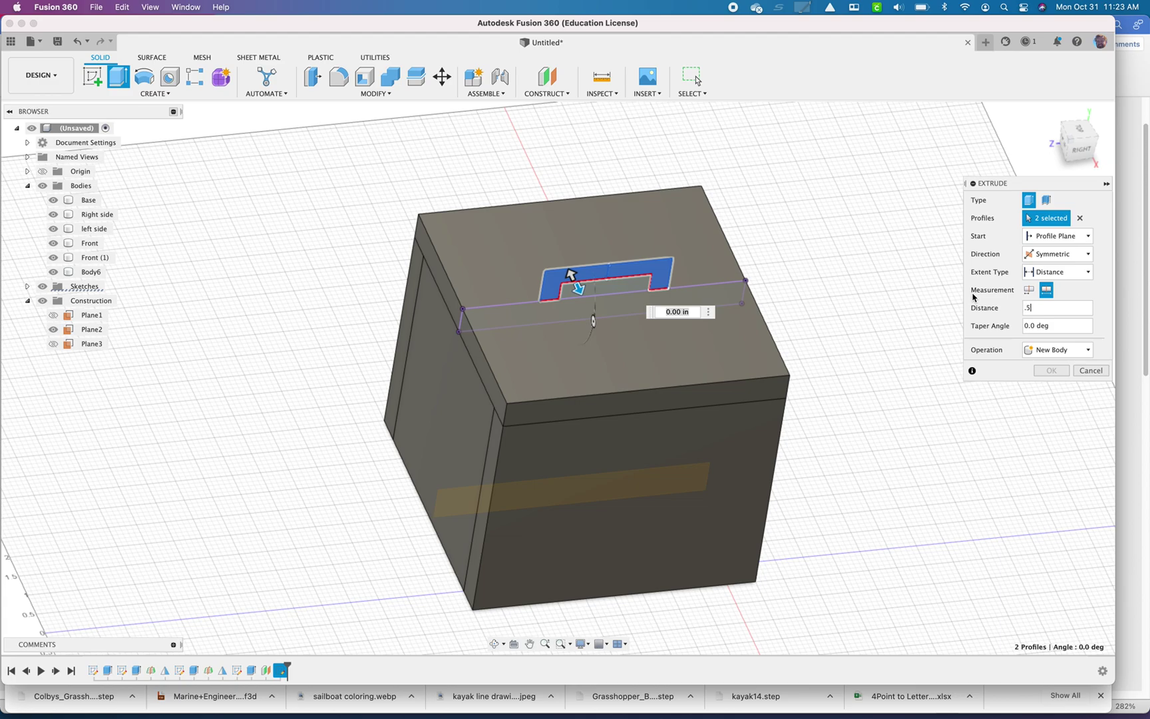
{"action": "left_click", "coordinate": [1065, 349]}
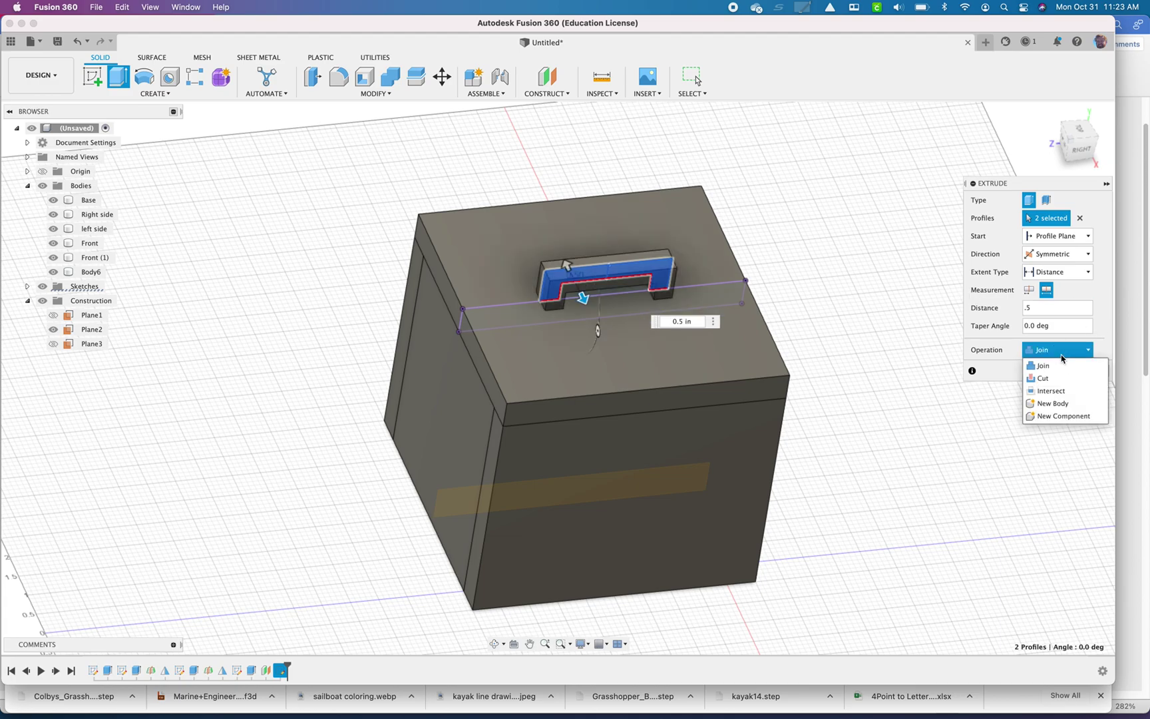
{"action": "left_click", "coordinate": [1065, 402]}
{"action": "left_click", "coordinate": [1062, 374]}
{"action": "middle_click_drag", "start_coordinate": [918, 338], "coordinate": [978, 270], "text": "shift"}
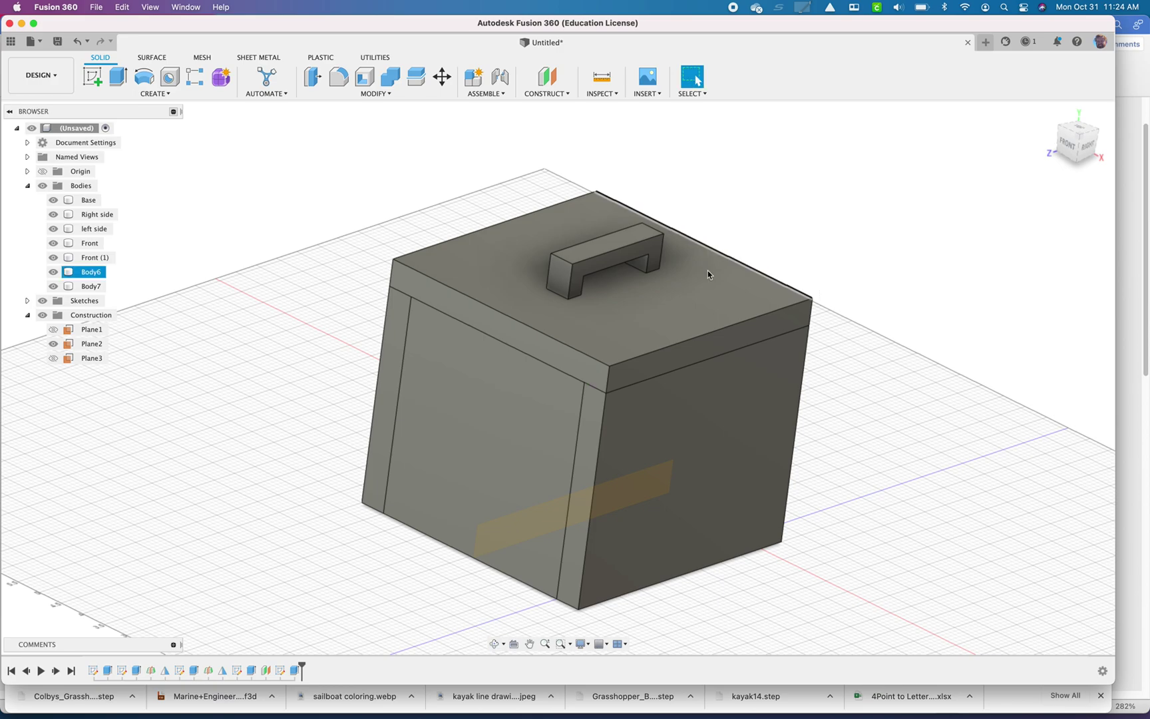
Rename the new handle body as handle
{"action": "double_click", "coordinate": [93, 286]}
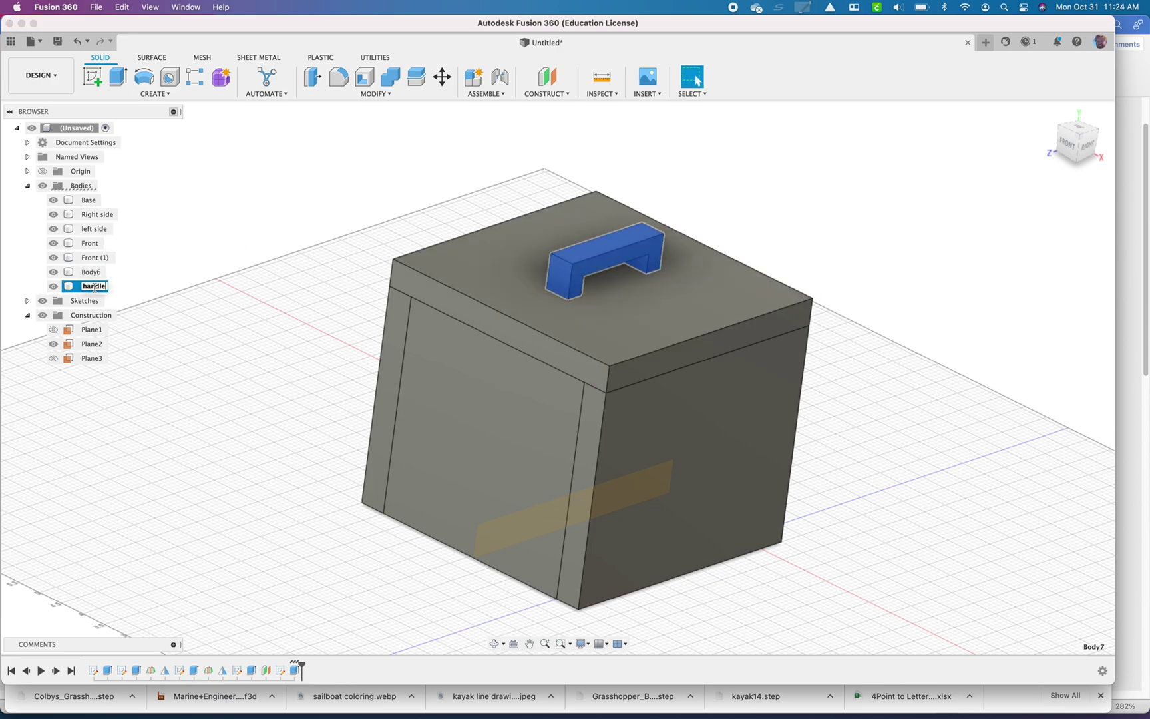
{"action": "type", "text": "handle"}
{"action": "key", "text": "Return"}
Rename the lid body as top and the Front (1) body as back
{"action": "double_click", "coordinate": [90, 273]}
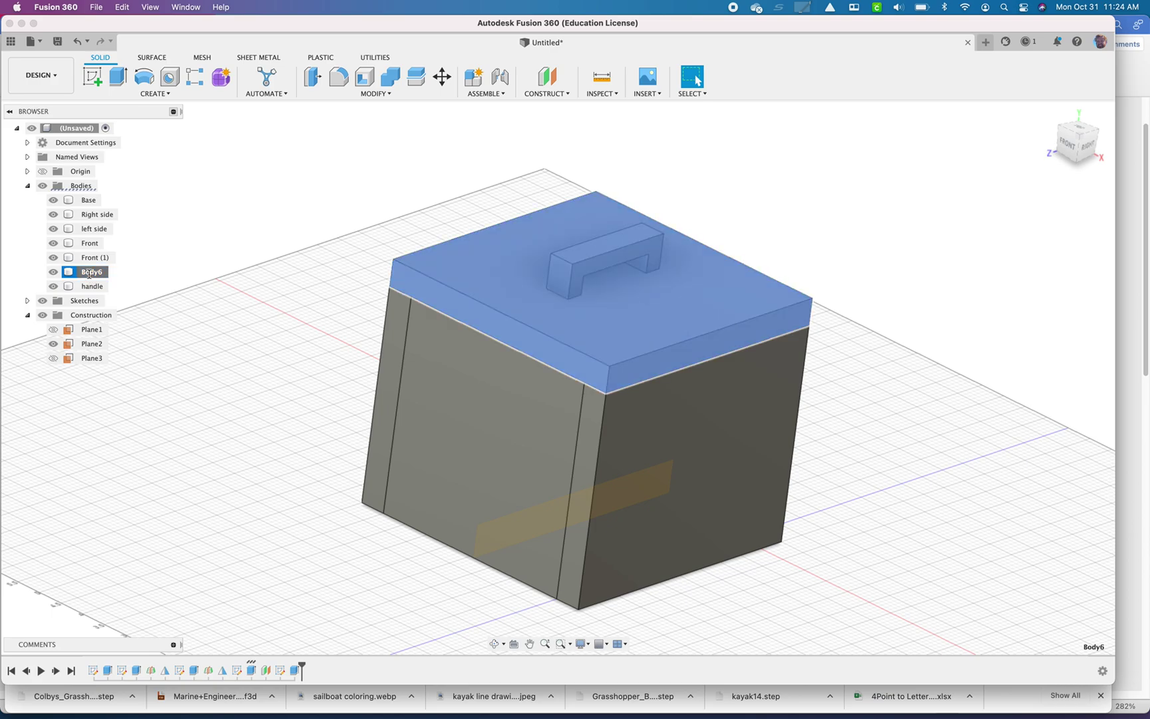
{"action": "left_click", "coordinate": [105, 258]}
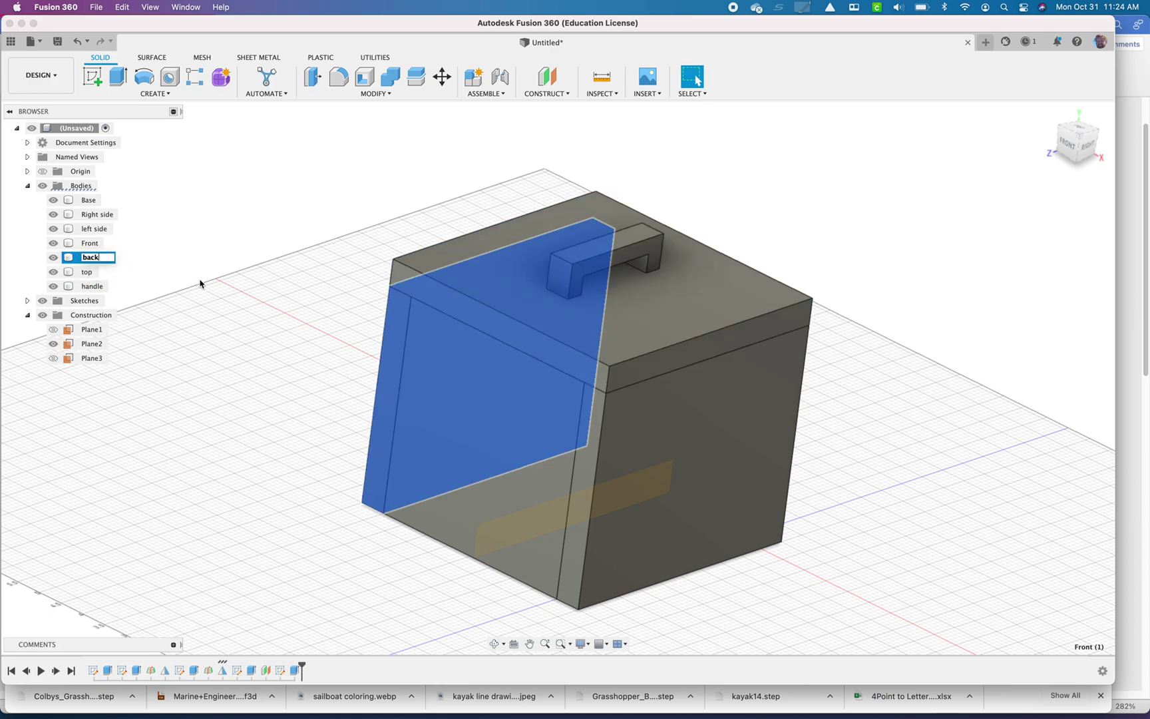
{"action": "left_click", "coordinate": [355, 267]}
{"action": "left_click_drag", "start_coordinate": [352, 253], "coordinate": [607, 279]}
{"action": "key", "text": "Escape"}
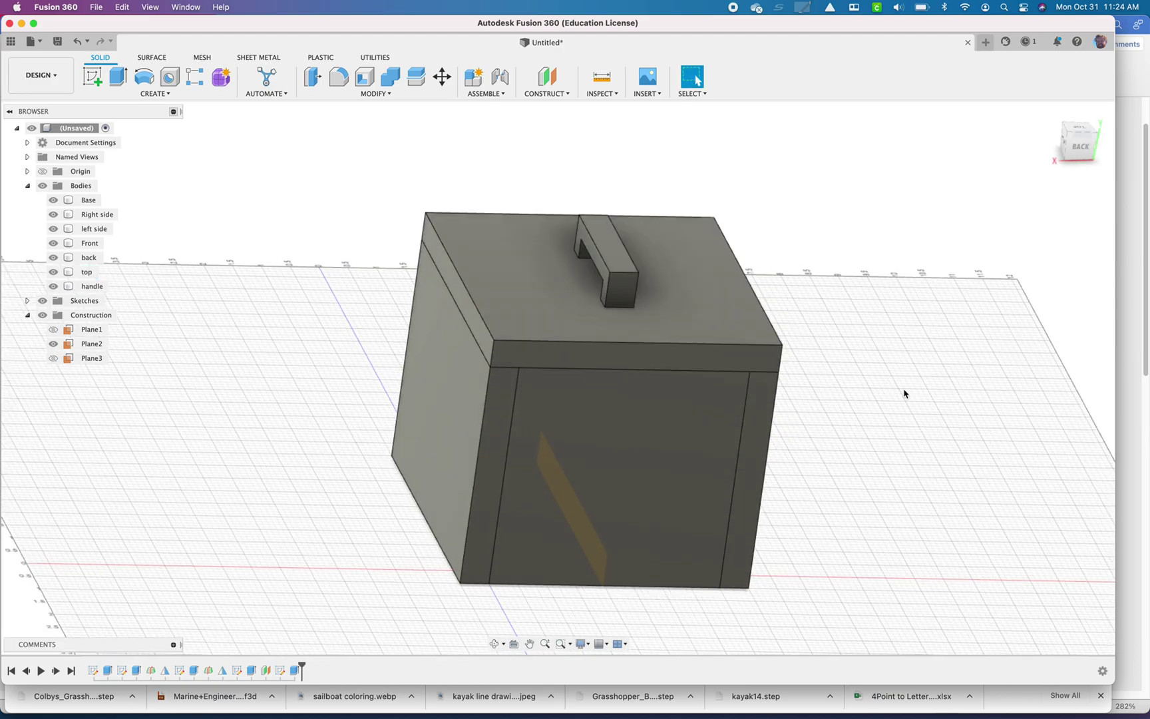
Start a sketch on the horizontal origin plane and draw a rectangle about 16.6 by 13.6 in beside the box
{"action": "middle_click_drag", "start_coordinate": [904, 392], "coordinate": [919, 378], "text": "shift"}
{"action": "scroll", "coordinate": [931, 428], "scroll_direction": "down", "scroll_amount": 5}
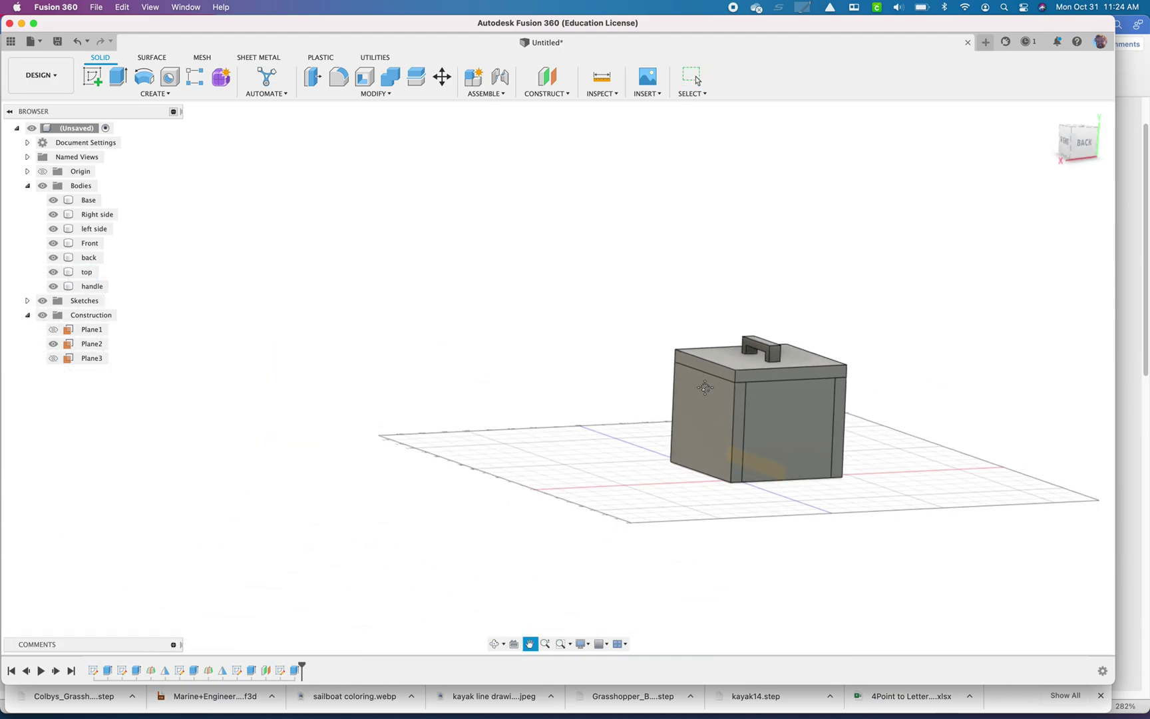
{"action": "middle_click_drag", "start_coordinate": [532, 295], "coordinate": [299, 210]}
{"action": "left_click", "coordinate": [93, 77]}
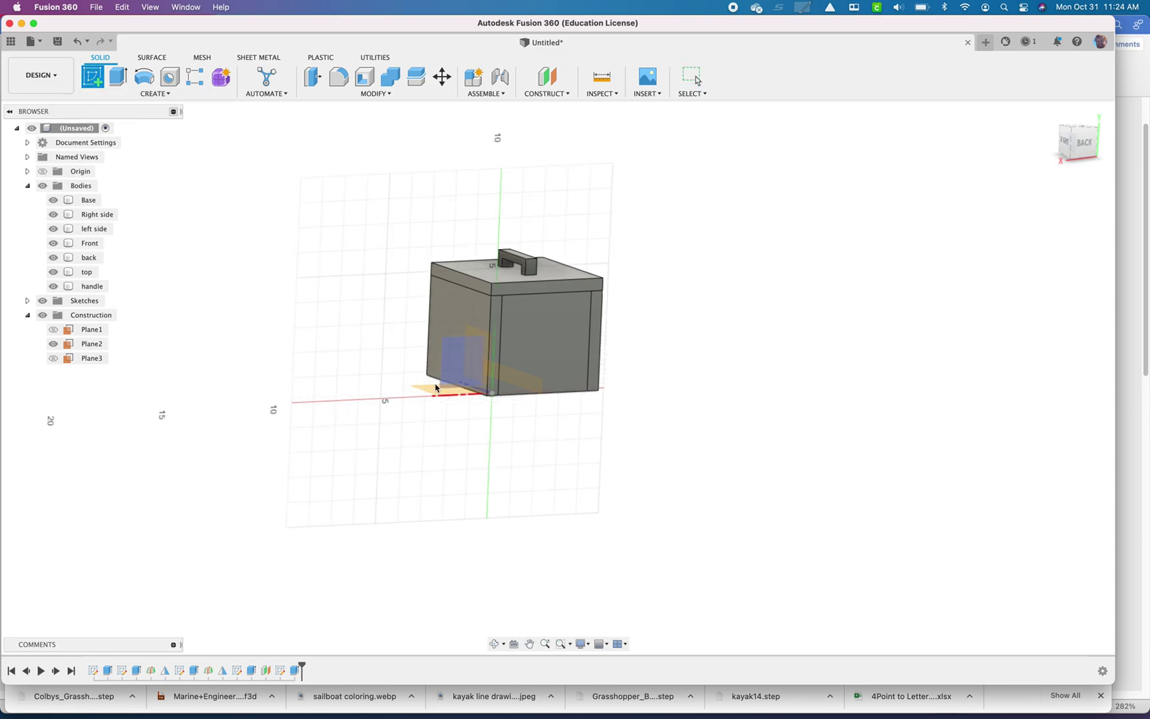
{"action": "left_click", "coordinate": [502, 406]}
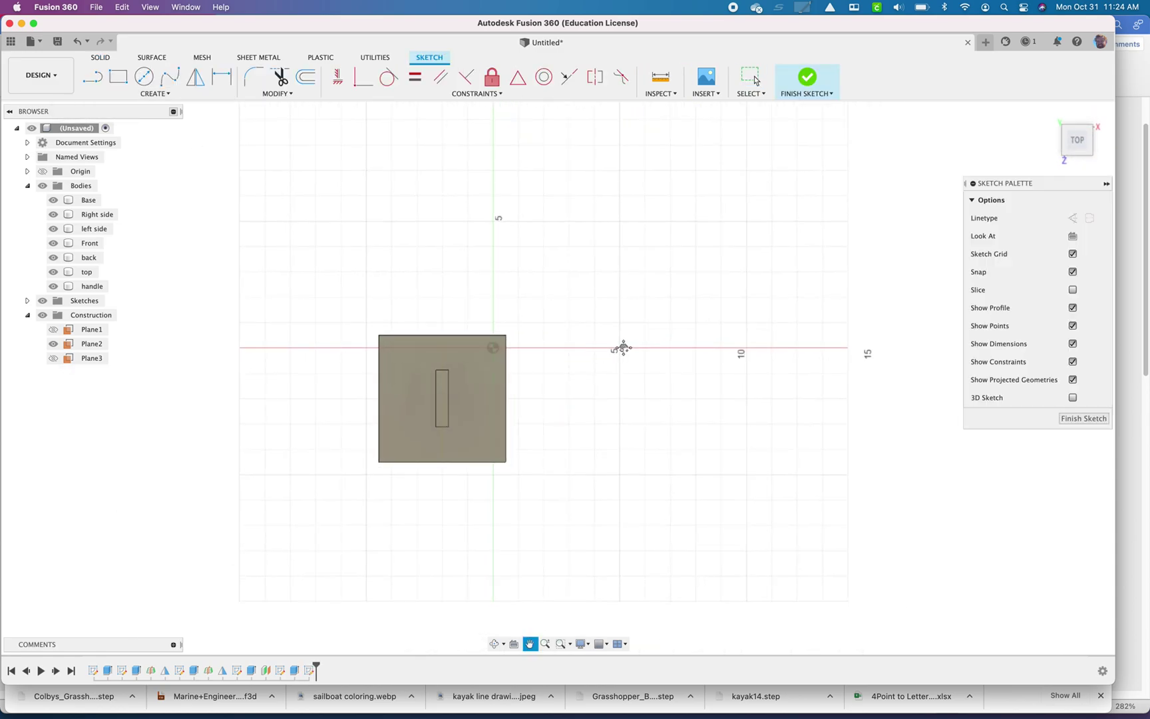
{"action": "key", "text": "r"}
{"action": "left_click", "coordinate": [456, 210]}
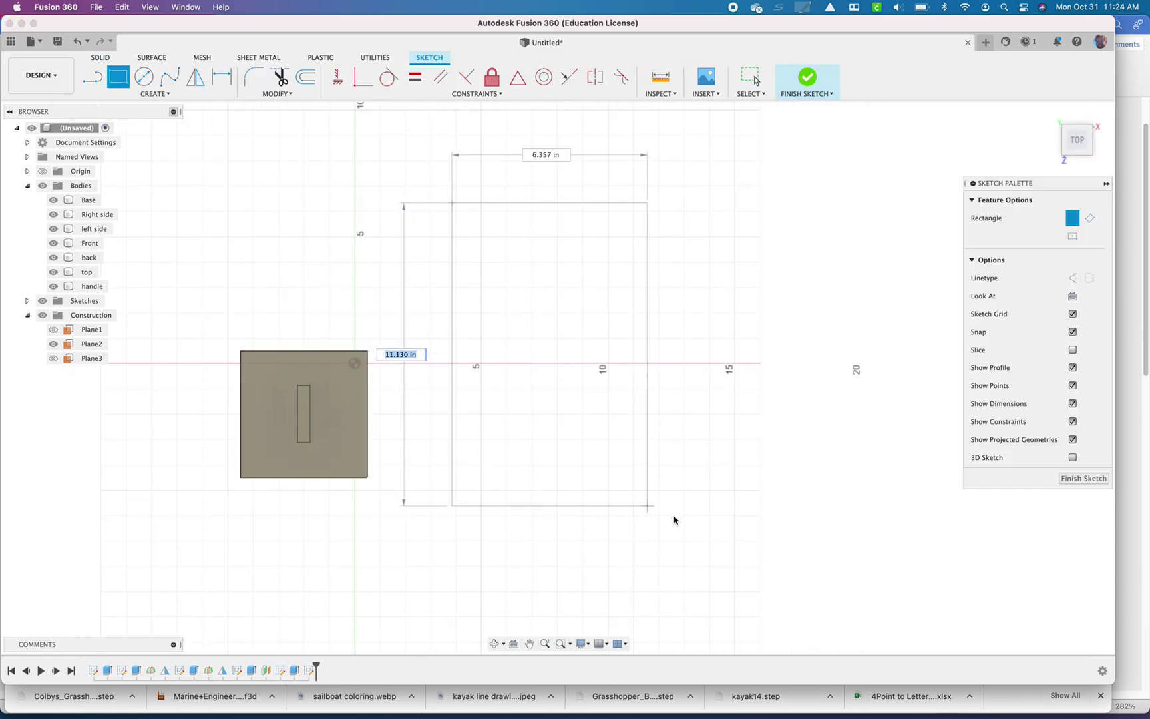
{"action": "left_click", "coordinate": [872, 547]}
Dimension the rectangle to 20 in wide and 20 in high, and finish the sketch
{"action": "key", "text": "d"}
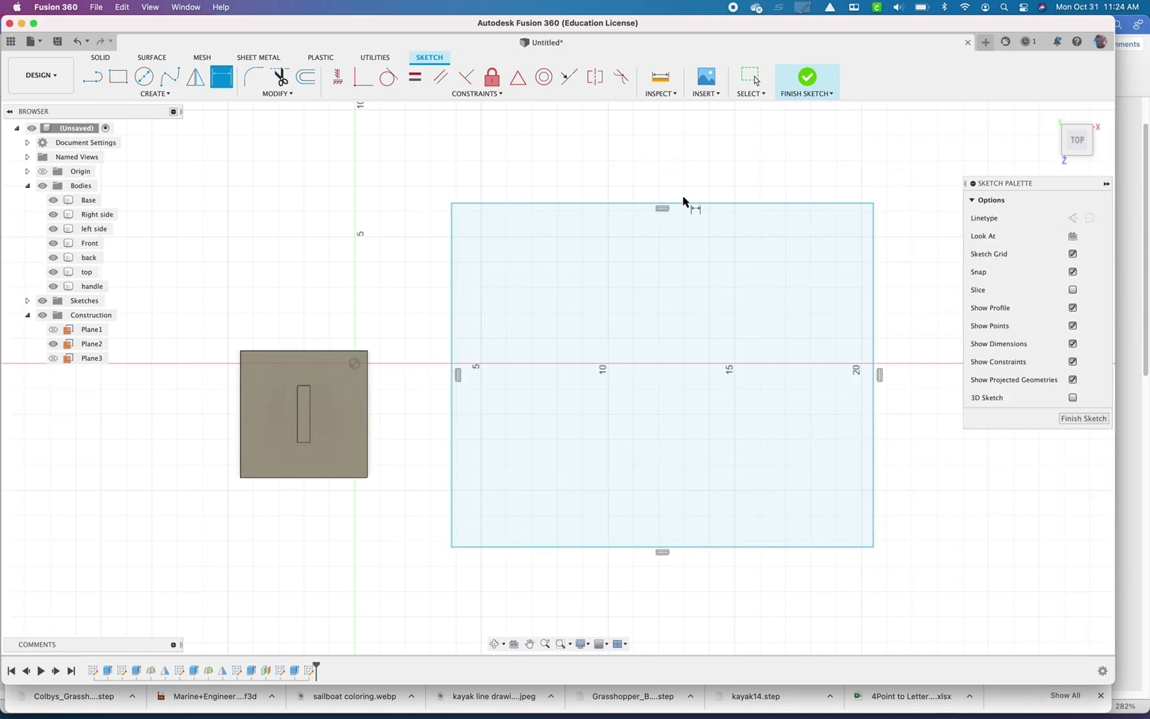
{"action": "left_click", "coordinate": [687, 203]}
{"action": "left_click", "coordinate": [684, 175]}
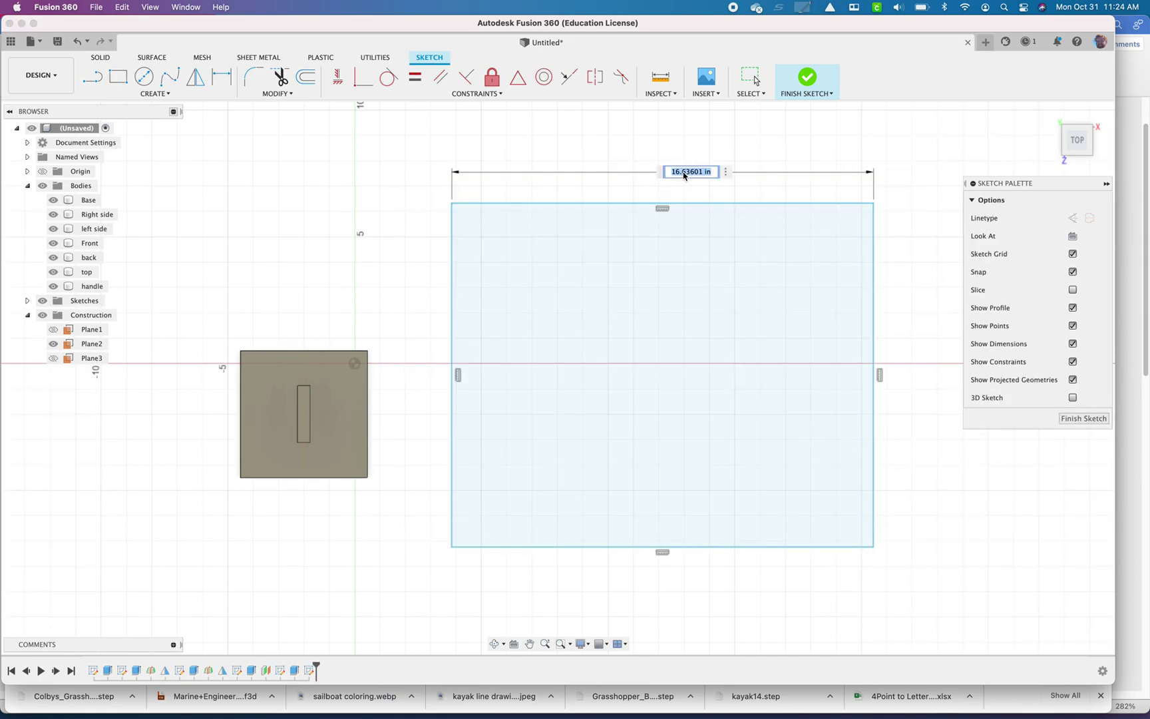
{"action": "type", "text": "20"}
{"action": "key", "text": "Return"}
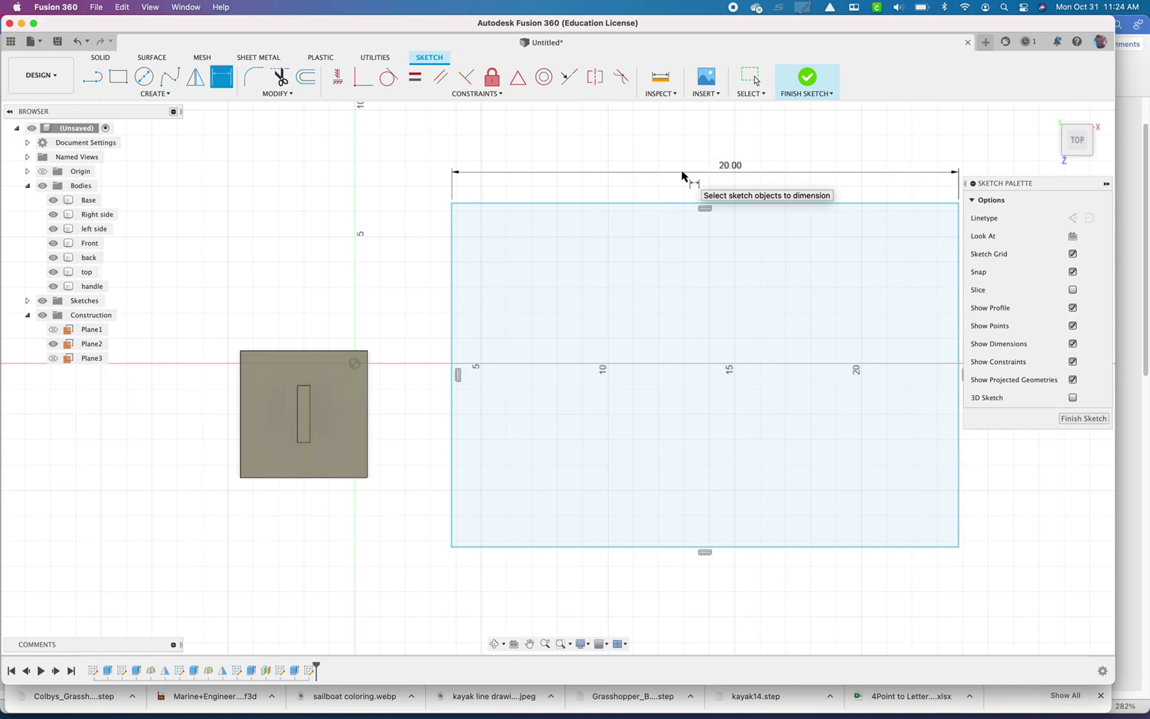
{"action": "left_click", "coordinate": [457, 376]}
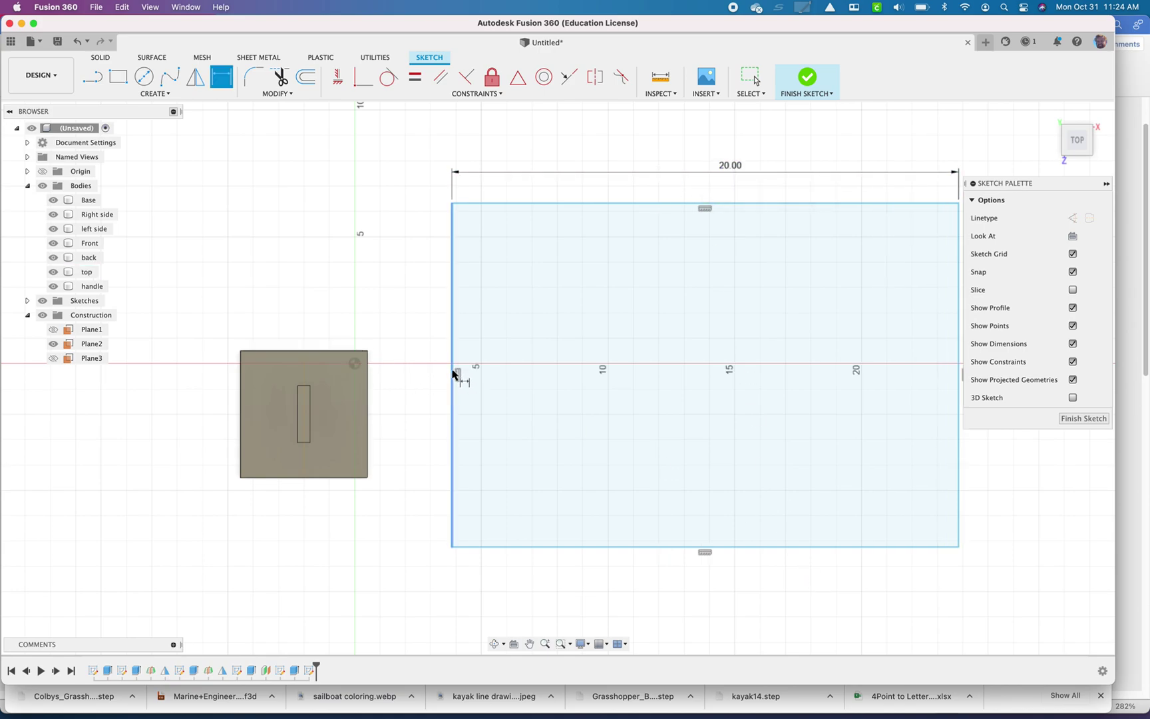
{"action": "left_click", "coordinate": [424, 365]}
{"action": "type", "text": "2"}
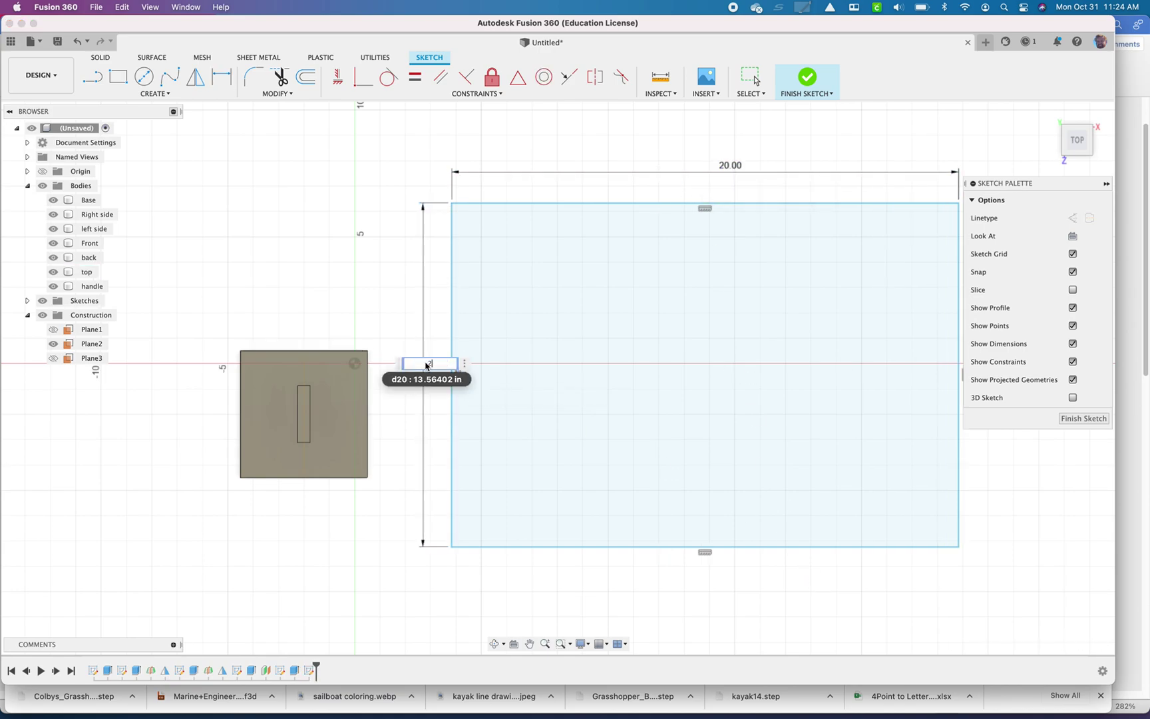
{"action": "type", "text": "0"}
{"action": "key", "text": "Return"}
{"action": "scroll", "coordinate": [437, 380], "scroll_direction": "down", "scroll_amount": 3}
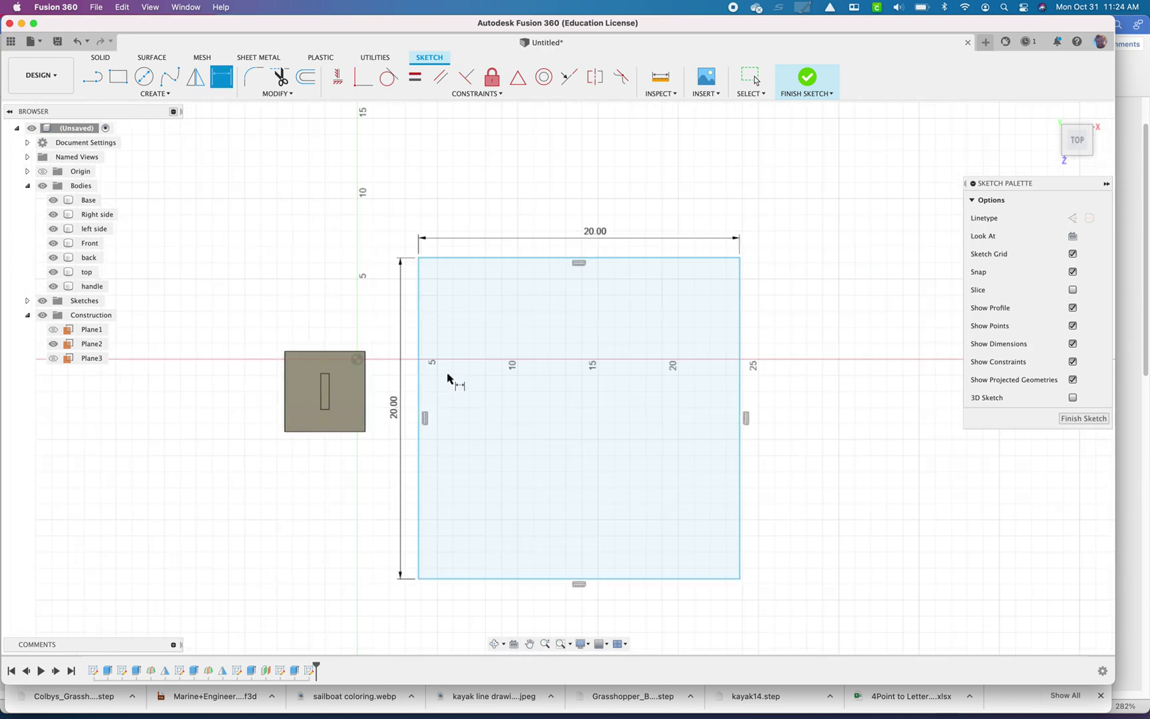
{"action": "left_click", "coordinate": [807, 78]}
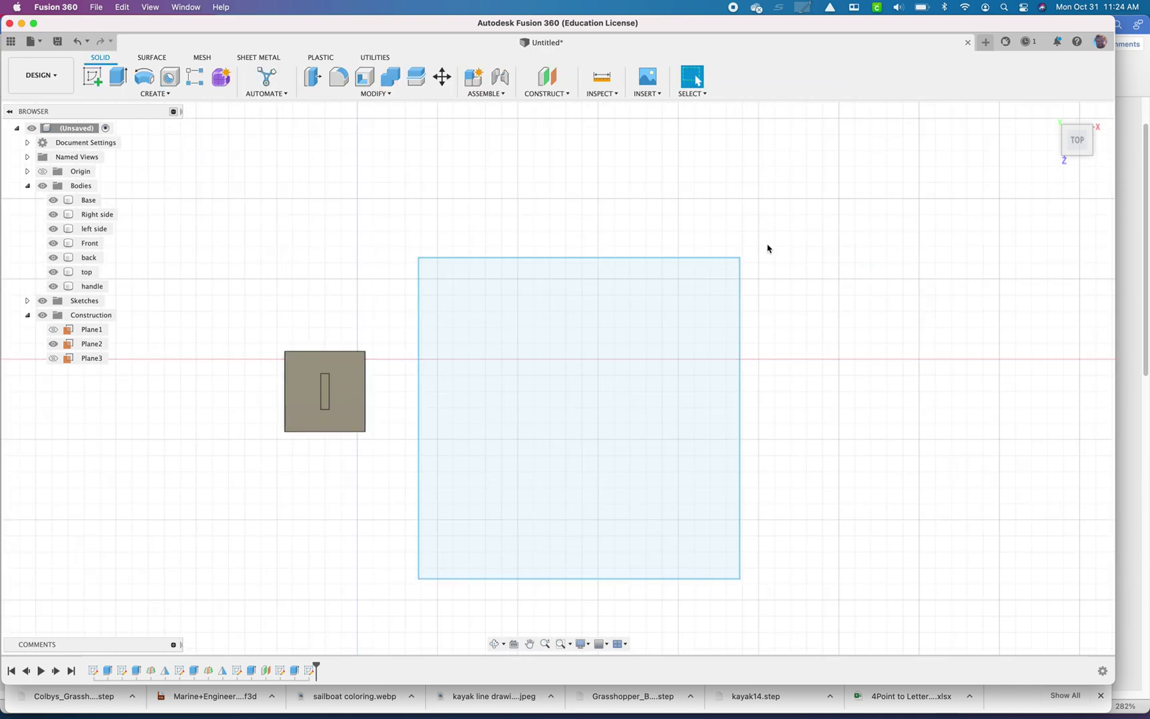
Extrude the 20 in square profile 0.5 in as a new body
{"action": "key", "text": "e"}
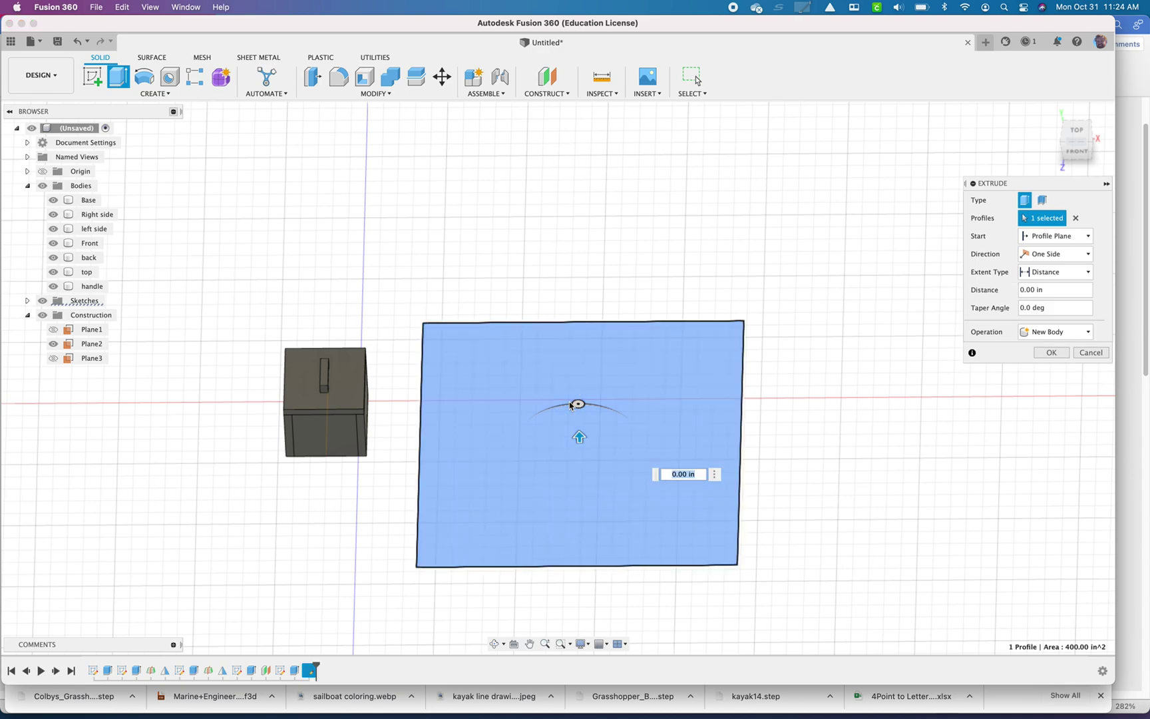
{"action": "type", "text": ".5"}
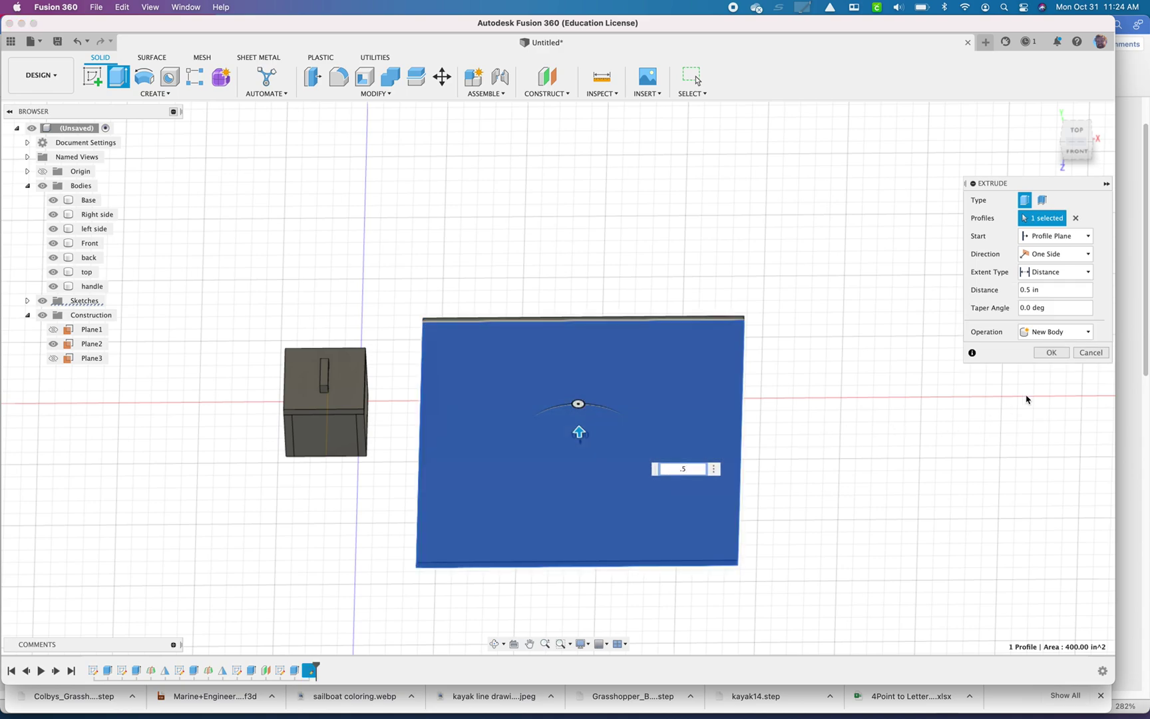
{"action": "left_click", "coordinate": [1050, 337]}
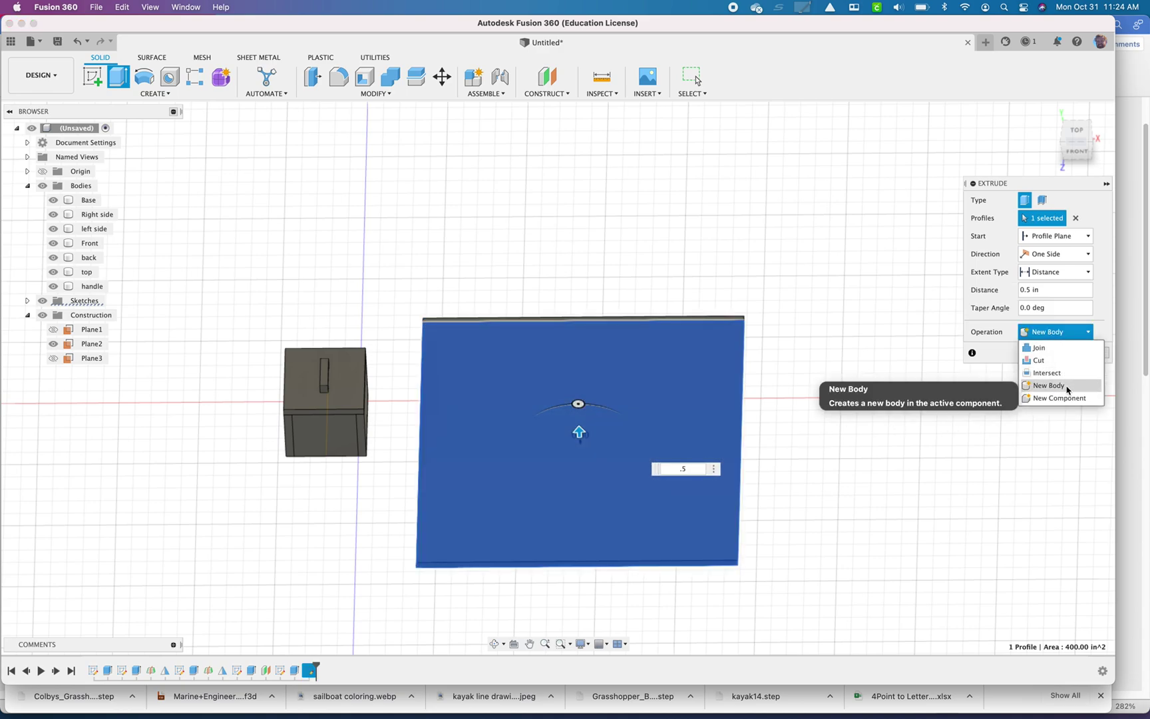
{"action": "left_click", "coordinate": [1066, 386]}
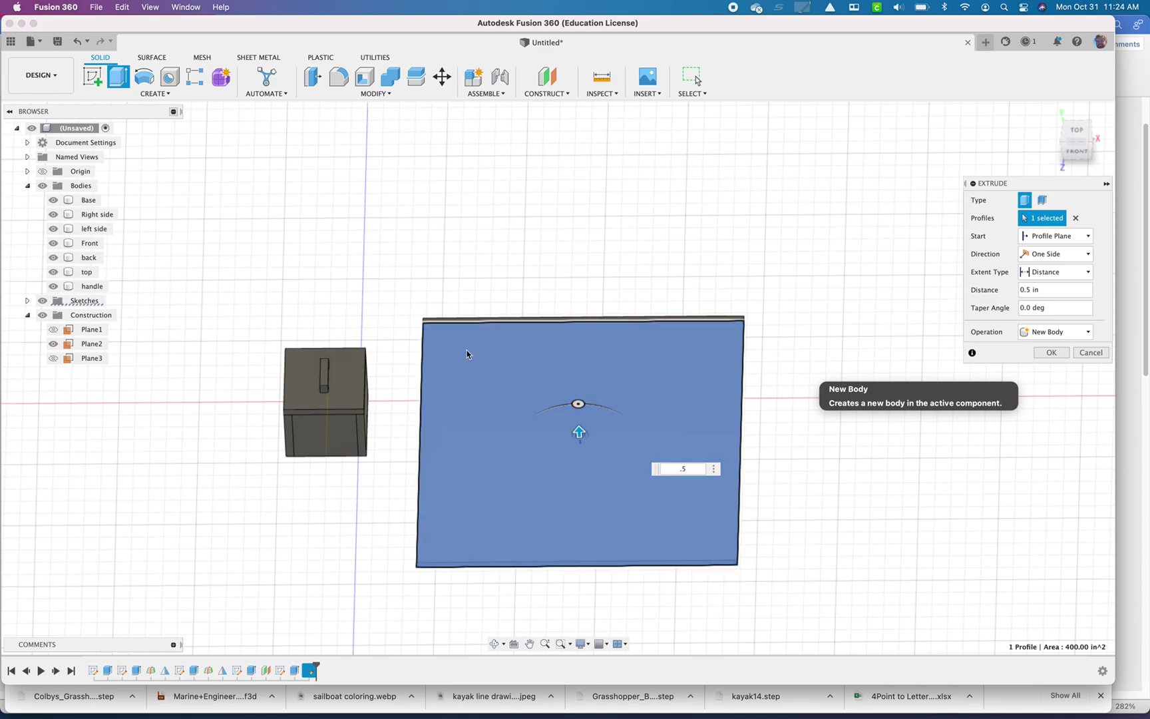
{"action": "left_click", "coordinate": [1051, 353]}
{"action": "middle_click_drag", "start_coordinate": [806, 324], "coordinate": [803, 301], "text": "shift"}
{"action": "middle_click_drag", "start_coordinate": [623, 322], "coordinate": [592, 338], "text": "shift"}
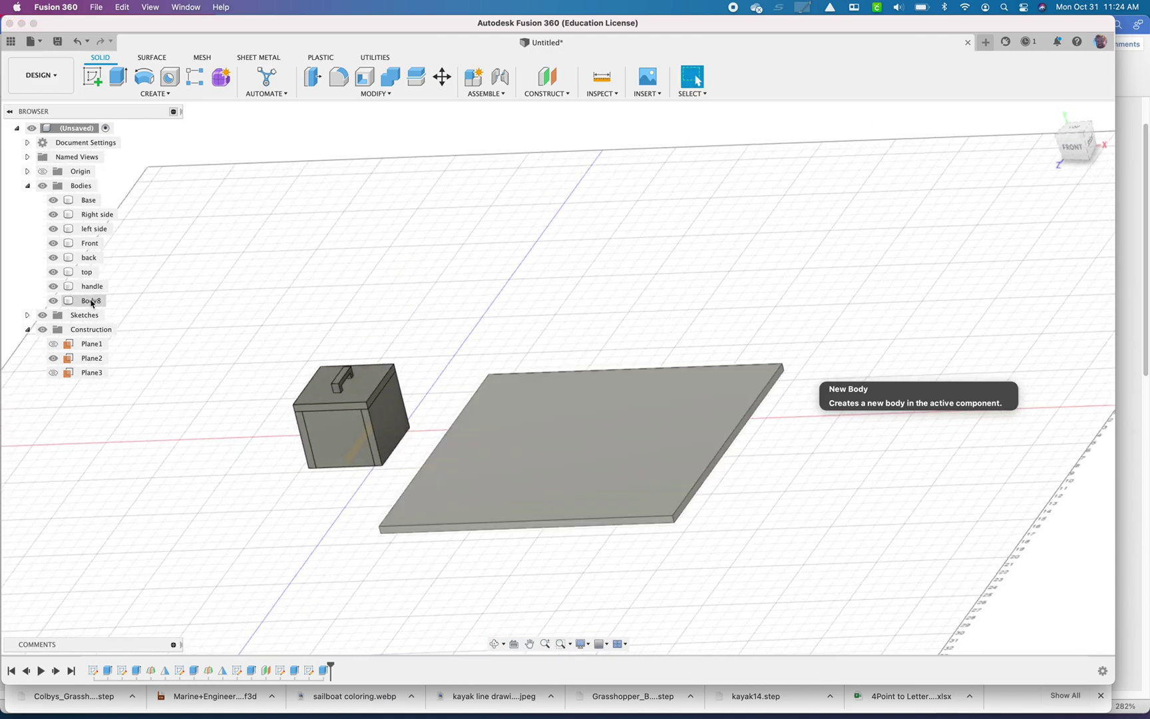
Rename the new square plate body as Stock and create components from all bodies
{"action": "double_click", "coordinate": [86, 301]}
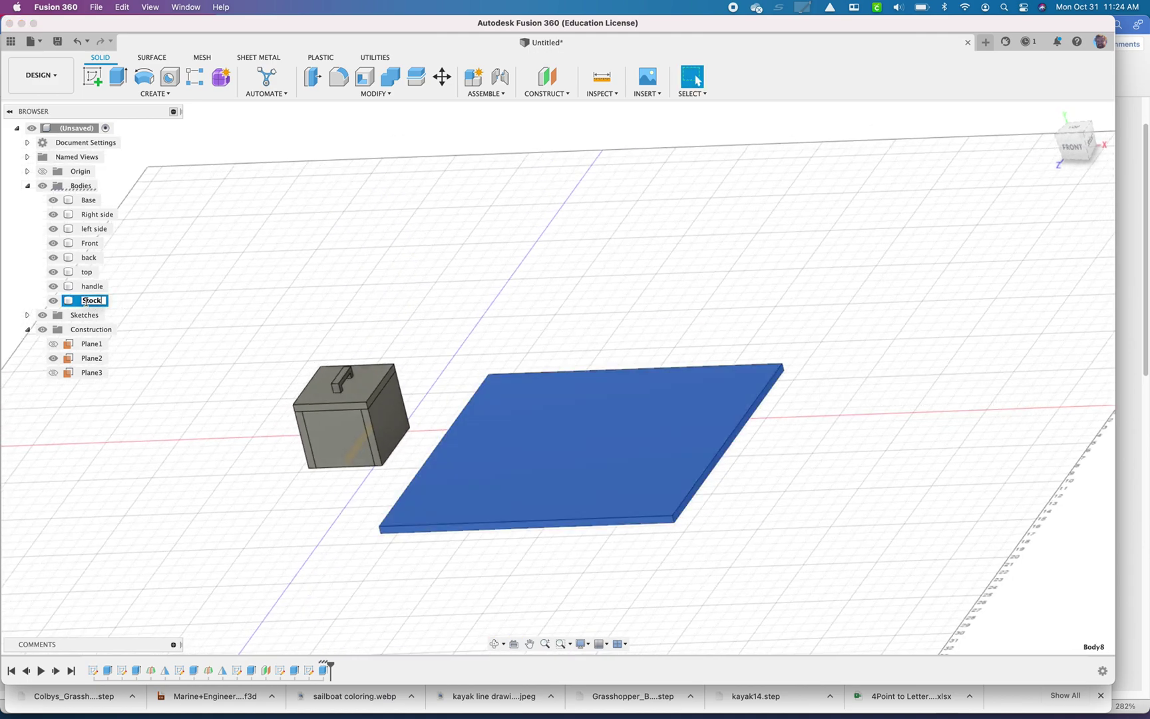
{"action": "type", "text": "Stock"}
{"action": "key", "text": "Return"}
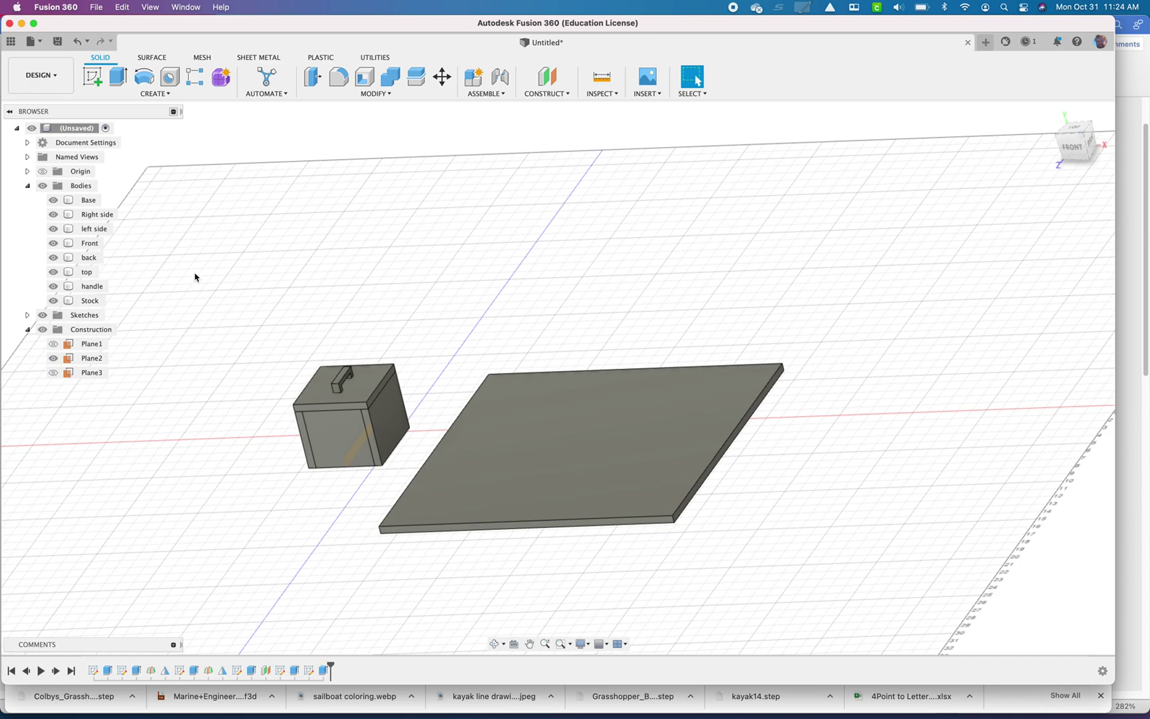
{"action": "right_click", "coordinate": [73, 186]}
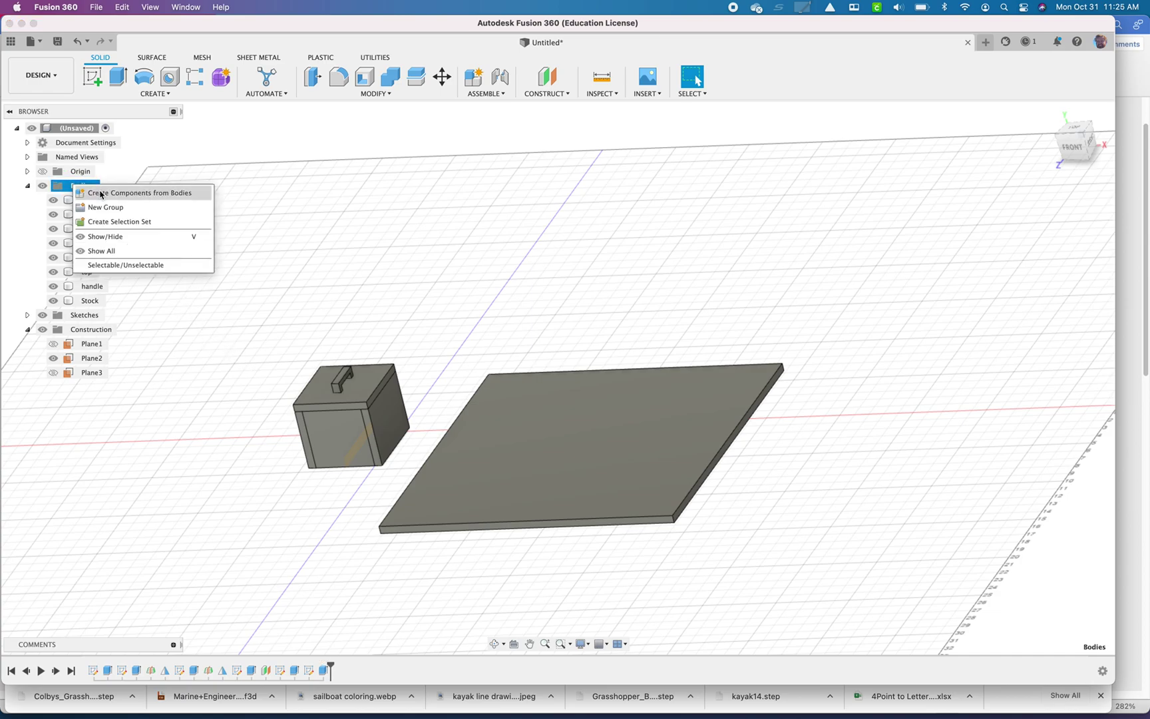
{"action": "left_click", "coordinate": [100, 194]}
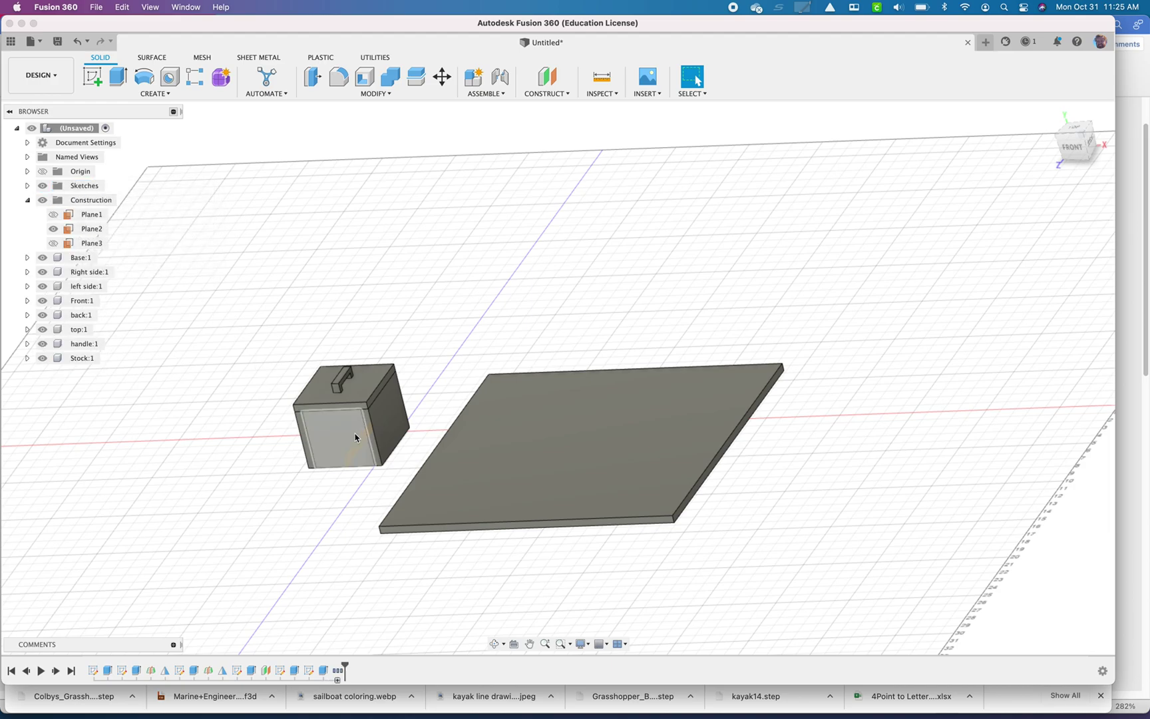
Start a joint from the left side panel's outer face centre to the centre of the Stock's upper face, flipping the alignment
{"action": "key", "text": "j"}
{"action": "scroll", "coordinate": [376, 444], "scroll_direction": "up", "scroll_amount": 5}
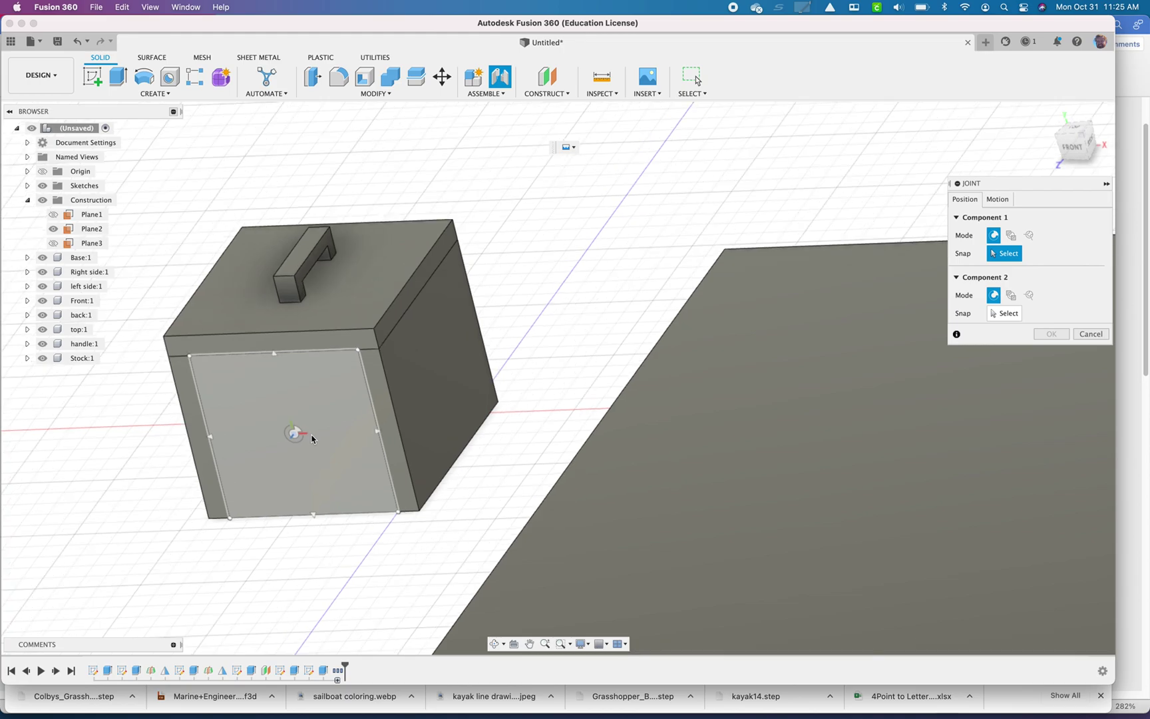
{"action": "left_click", "coordinate": [314, 438]}
{"action": "scroll", "coordinate": [309, 439], "scroll_direction": "down", "scroll_amount": 5}
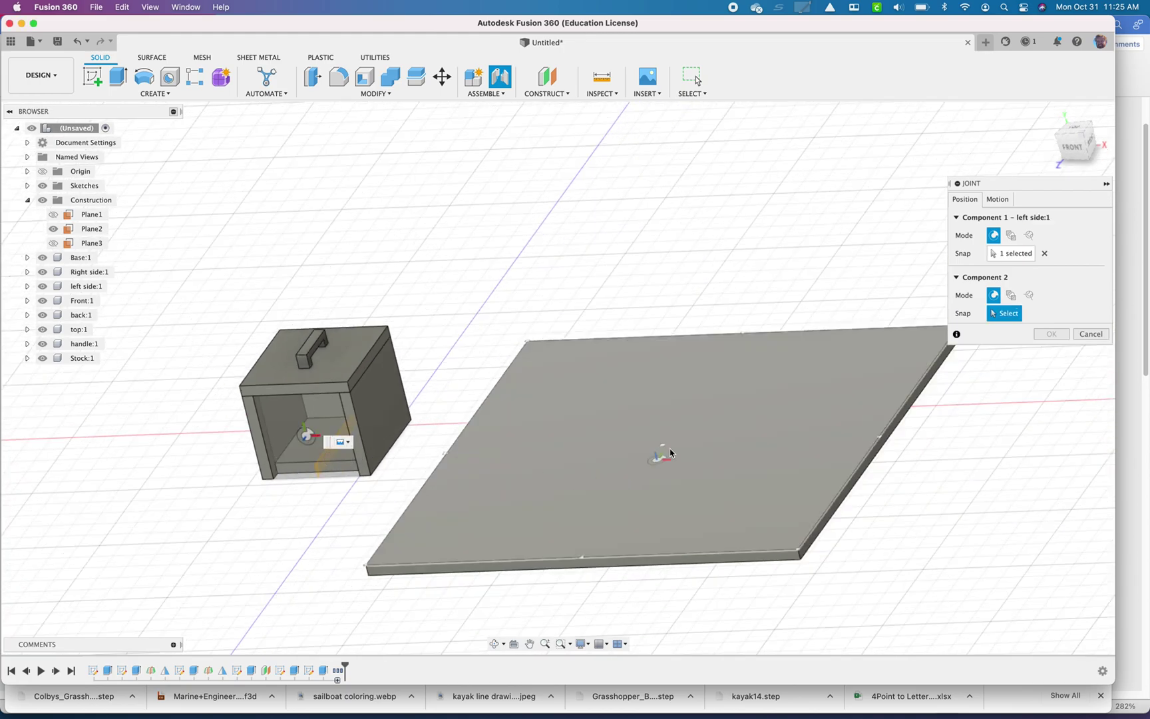
{"action": "left_click", "coordinate": [669, 448]}
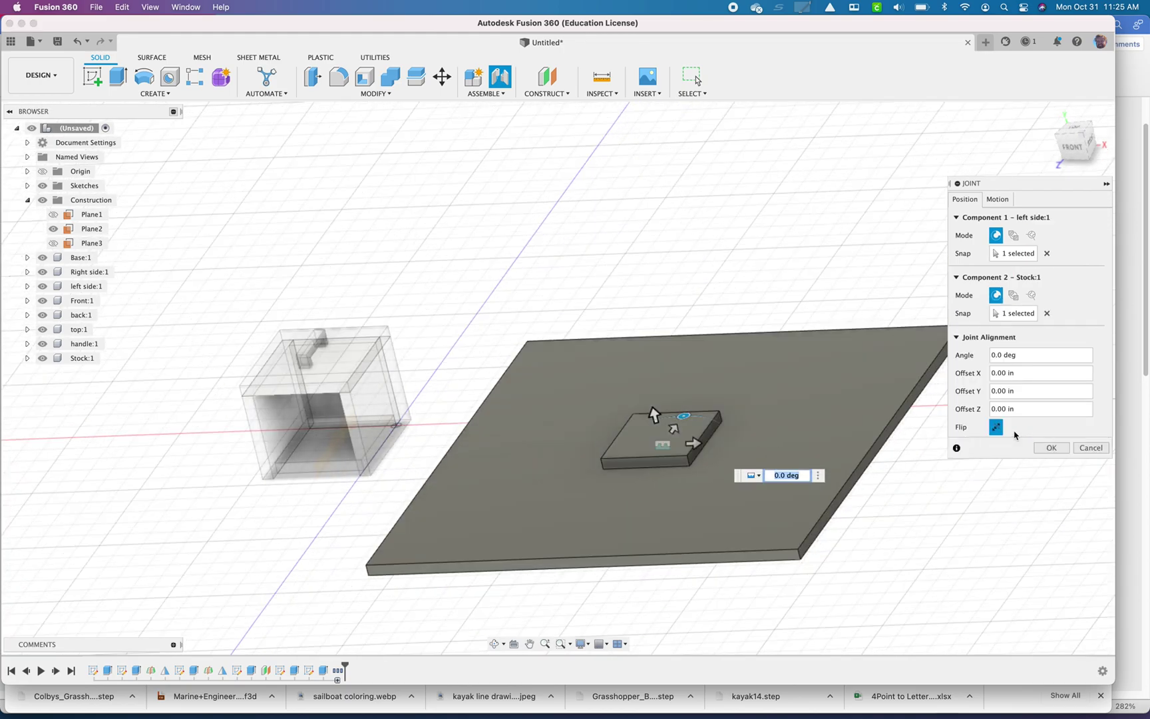
{"action": "left_click", "coordinate": [993, 427]}
Offset the left side panel -7 in along X and 7 in along Y on the Stock and finish the joint
{"action": "left_click_drag", "start_coordinate": [697, 445], "coordinate": [561, 339]}
{"action": "left_click", "coordinate": [1076, 142]}
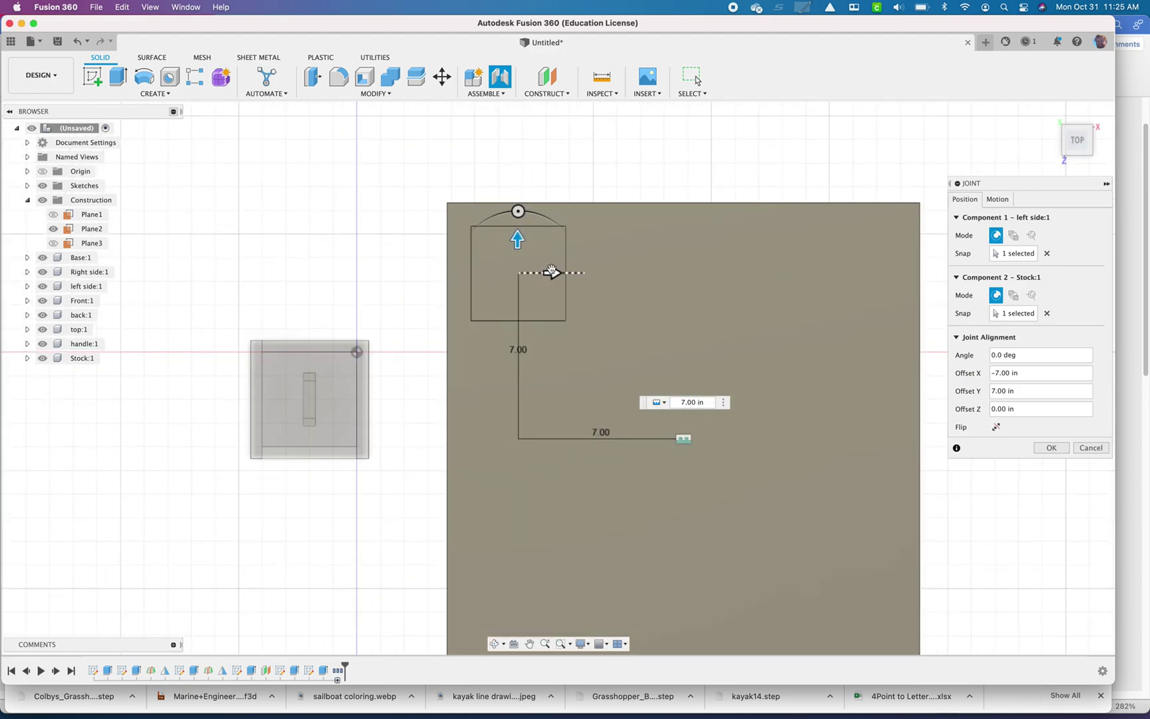
{"action": "left_click", "coordinate": [544, 274]}
{"action": "left_click", "coordinate": [519, 238]}
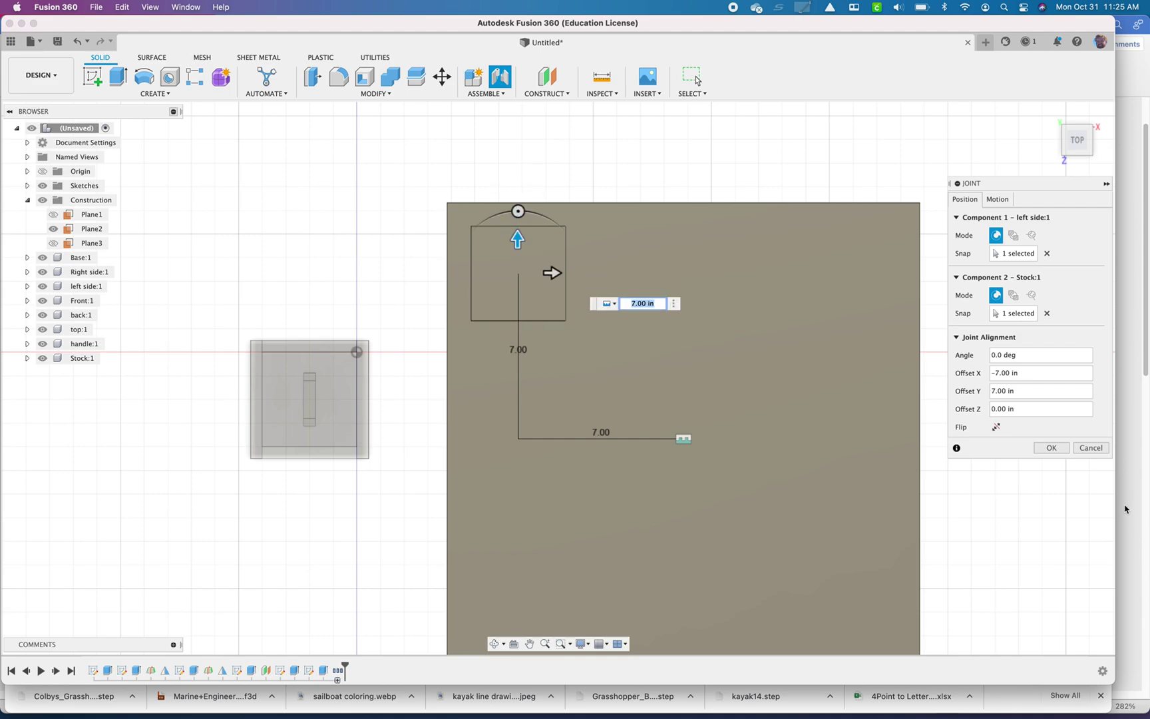
{"action": "left_click", "coordinate": [1051, 448]}
Start a joint from the Front panel's face centre to the centre of the Stock's upper face, flipping the alignment
{"action": "middle_click_drag", "start_coordinate": [626, 426], "coordinate": [405, 359], "text": "shift"}
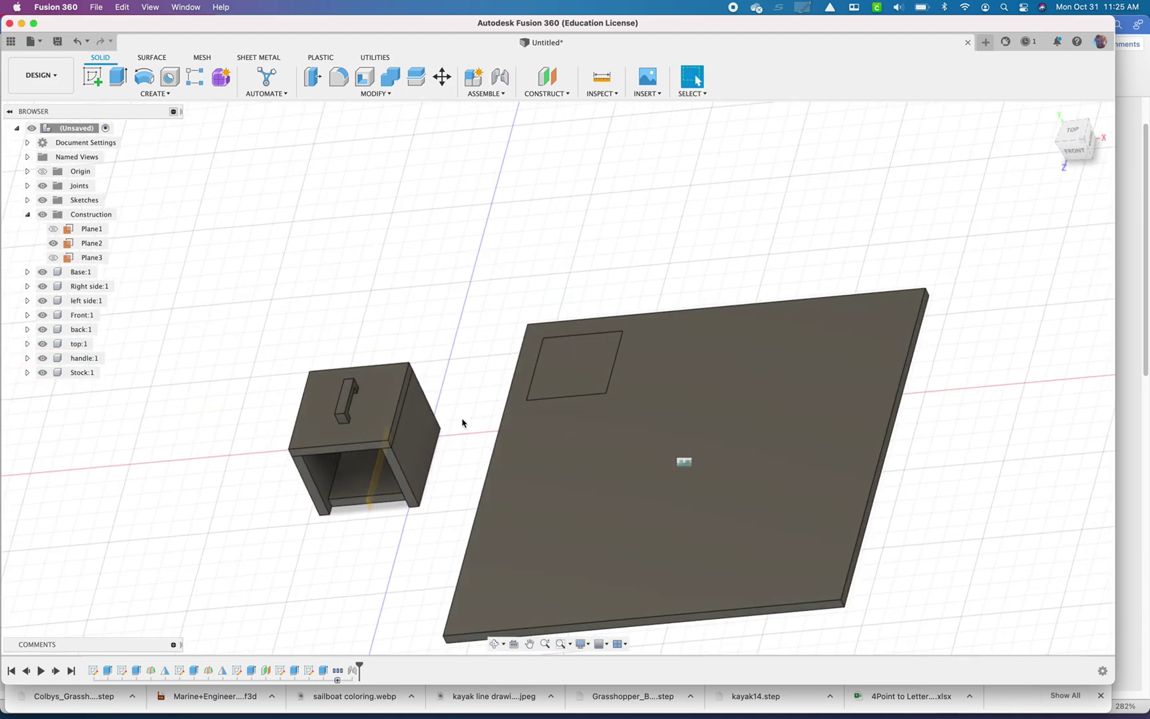
{"action": "key", "text": "j"}
{"action": "scroll", "coordinate": [431, 439], "scroll_direction": "up", "scroll_amount": 2}
{"action": "left_click", "coordinate": [410, 441]}
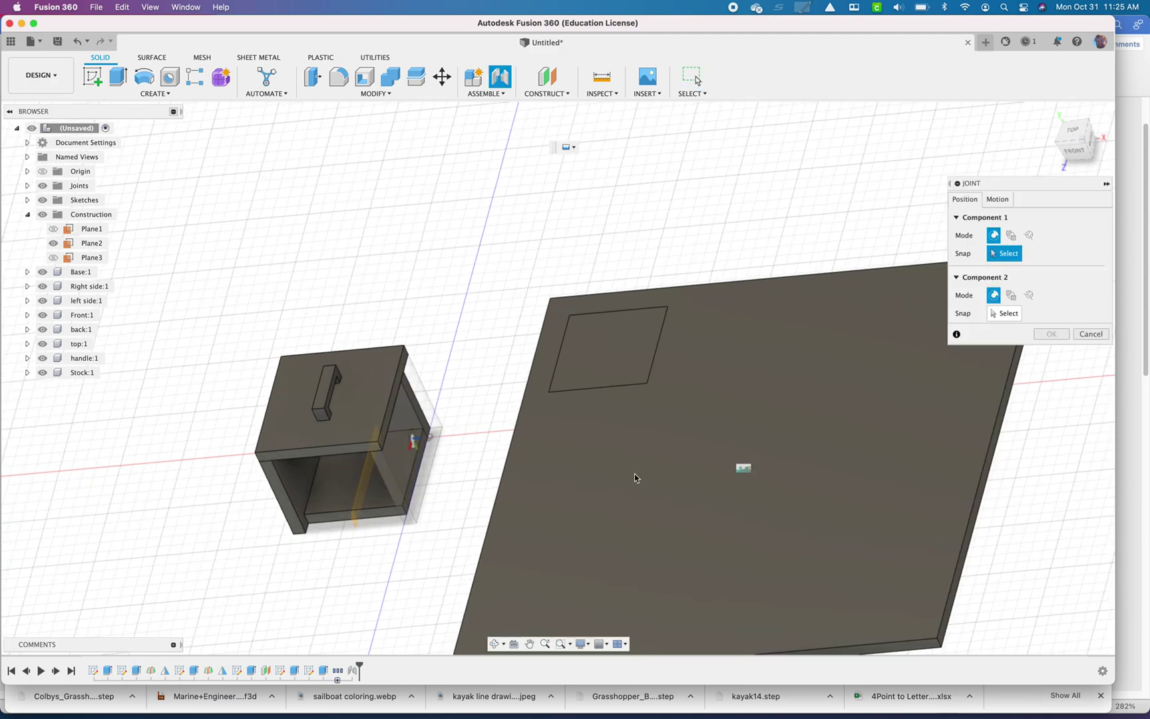
{"action": "left_click", "coordinate": [743, 468]}
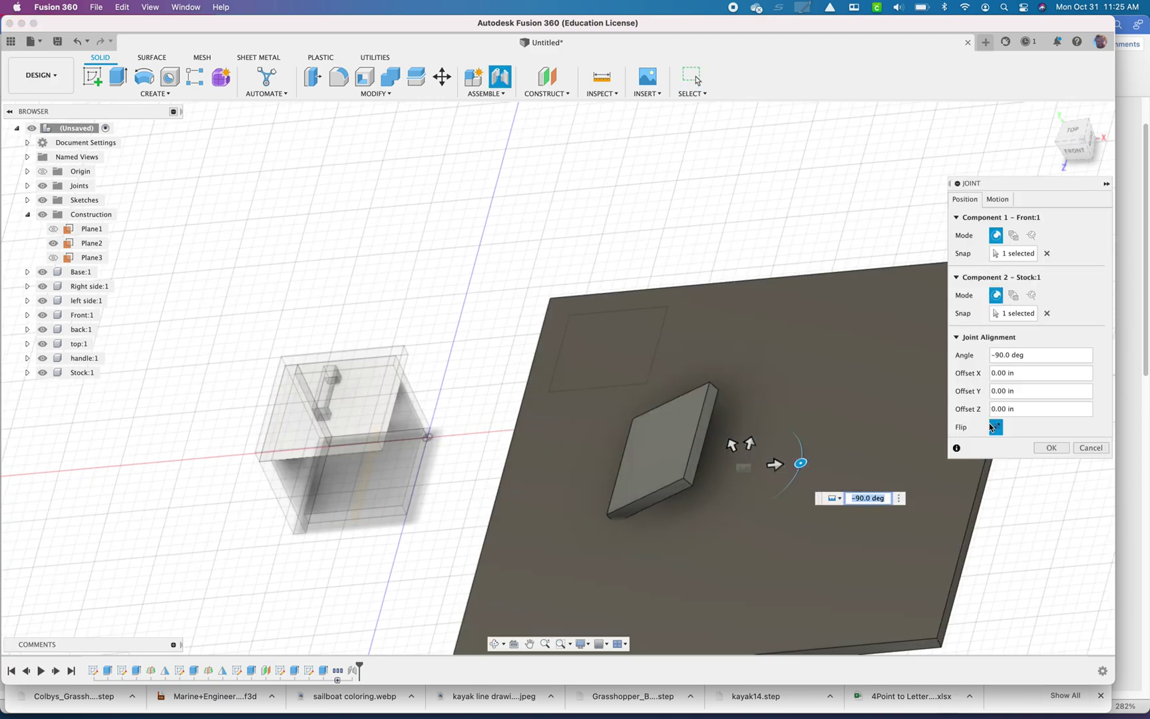
{"action": "left_click", "coordinate": [996, 427]}
Offset the Front panel -2 in along X and 6.5 in along Y on the Stock and finish the joint
{"action": "middle_click_drag", "start_coordinate": [813, 418], "coordinate": [827, 436], "text": "shift"}
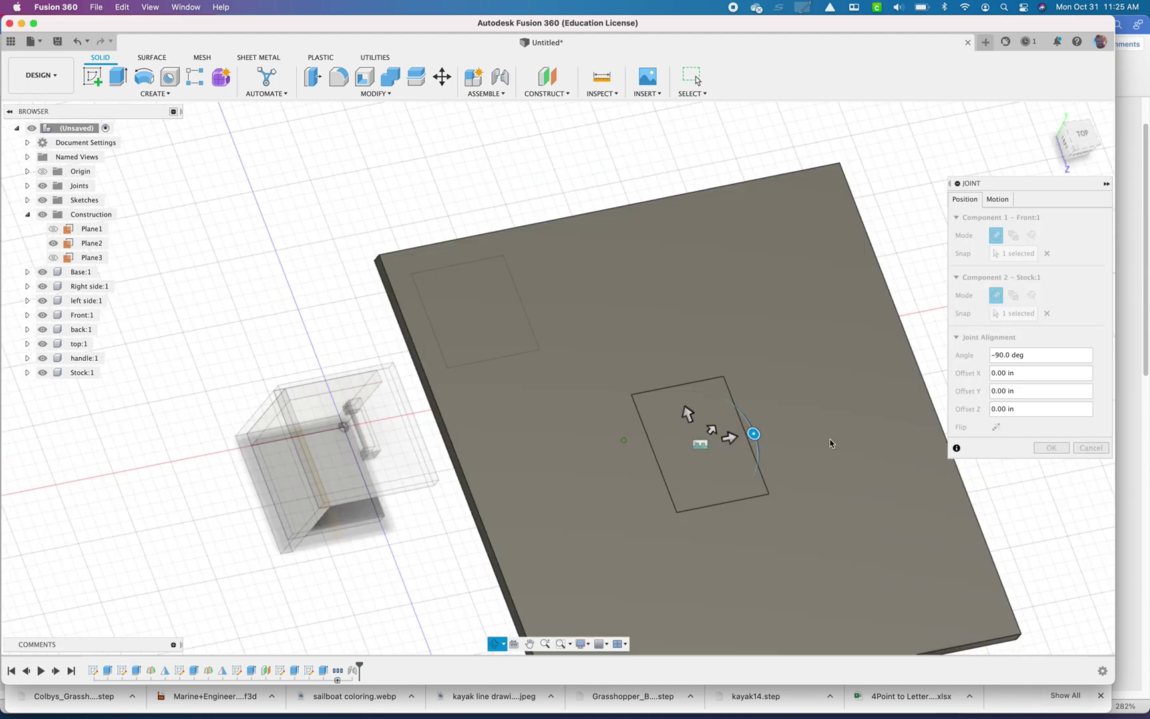
{"action": "left_click_drag", "start_coordinate": [674, 390], "coordinate": [624, 293]}
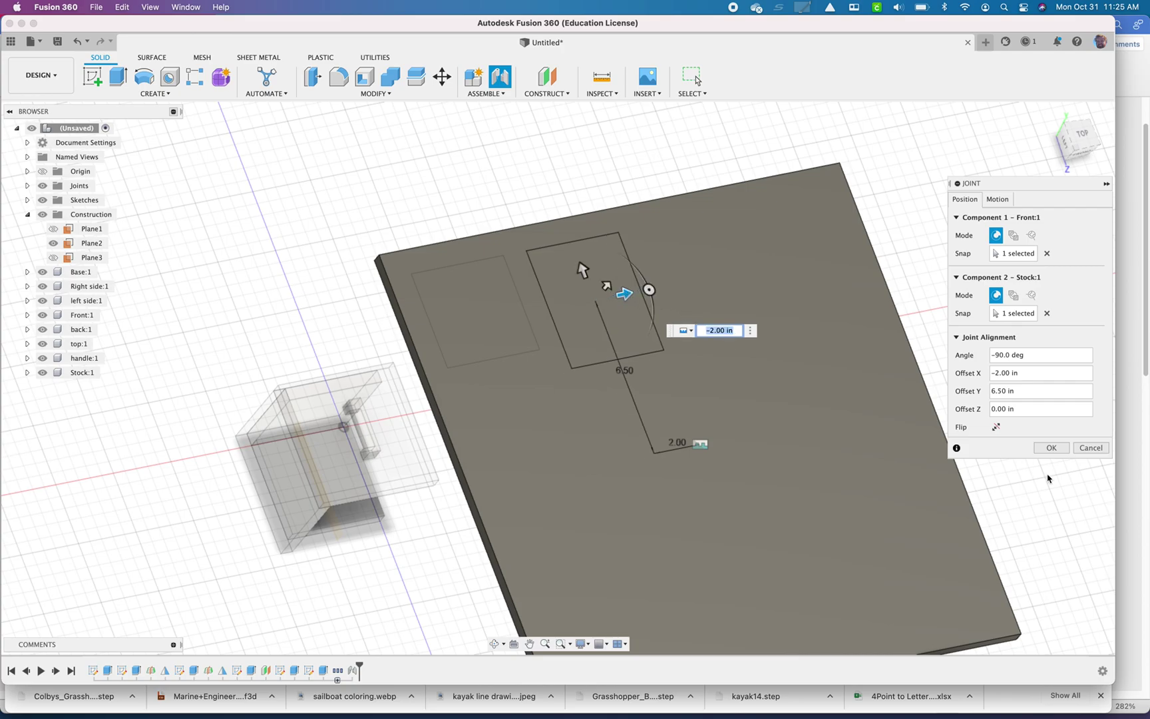
{"action": "left_click", "coordinate": [1052, 448]}
Start a joint from the back panel's face centre to the centre of the Stock's upper face, flipping the alignment
{"action": "middle_click_drag", "start_coordinate": [894, 455], "coordinate": [498, 446], "text": "shift"}
{"action": "key", "text": "j"}
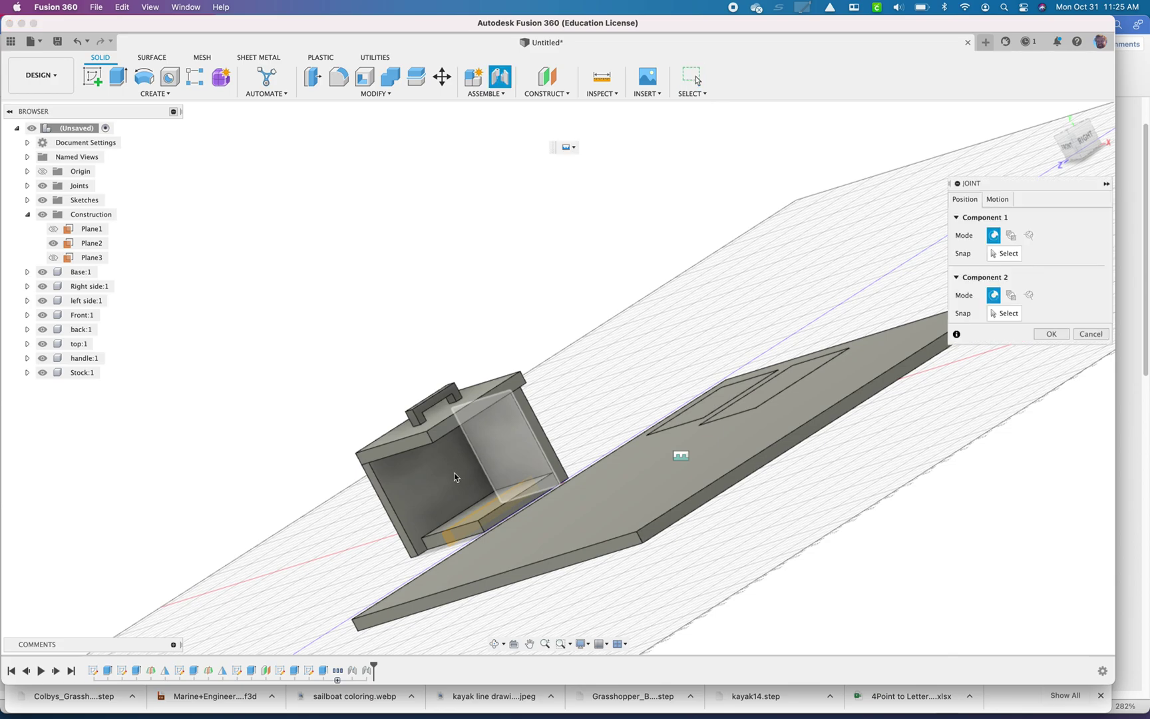
{"action": "scroll", "coordinate": [455, 473], "scroll_direction": "up", "scroll_amount": 5}
{"action": "left_click", "coordinate": [438, 483]}
{"action": "scroll", "coordinate": [599, 484], "scroll_direction": "down", "scroll_amount": 3}
{"action": "middle_click_drag", "start_coordinate": [631, 484], "coordinate": [765, 513], "text": "shift"}
{"action": "left_click", "coordinate": [798, 468]}
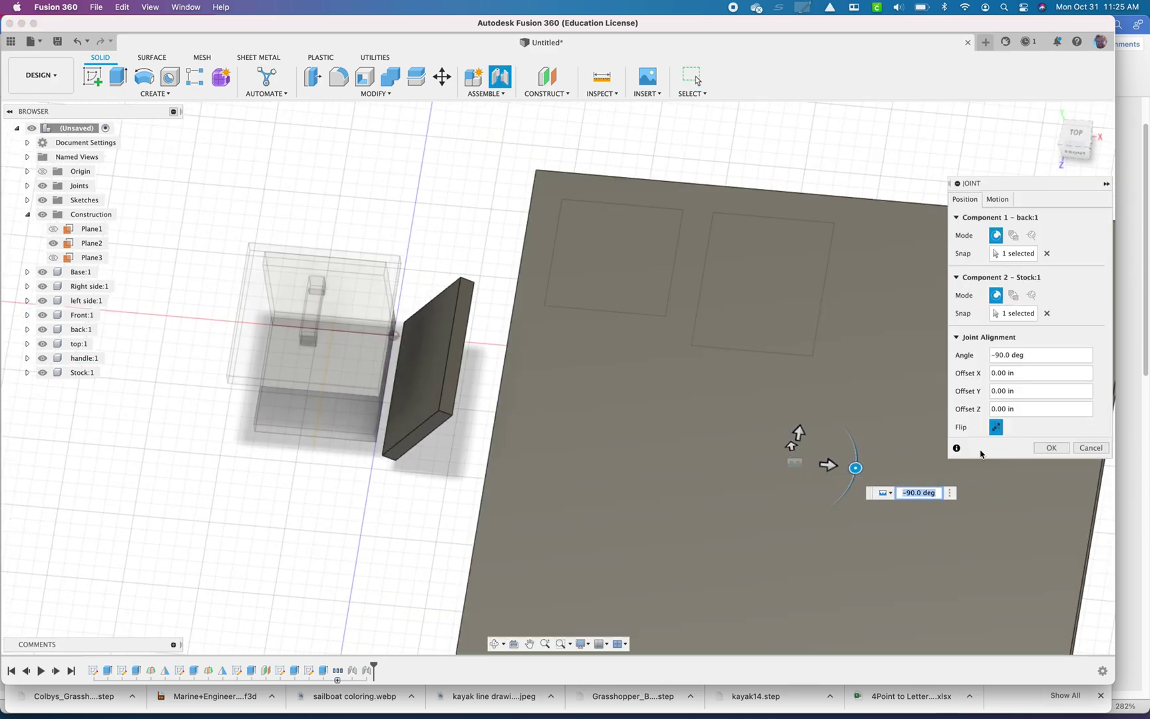
Offset the back panel -7 in along X and 1.5 in along Y on the Stock
{"action": "left_click_drag", "start_coordinate": [799, 432], "coordinate": [623, 407]}
{"action": "scroll", "coordinate": [808, 481], "scroll_direction": "down", "scroll_amount": 2}
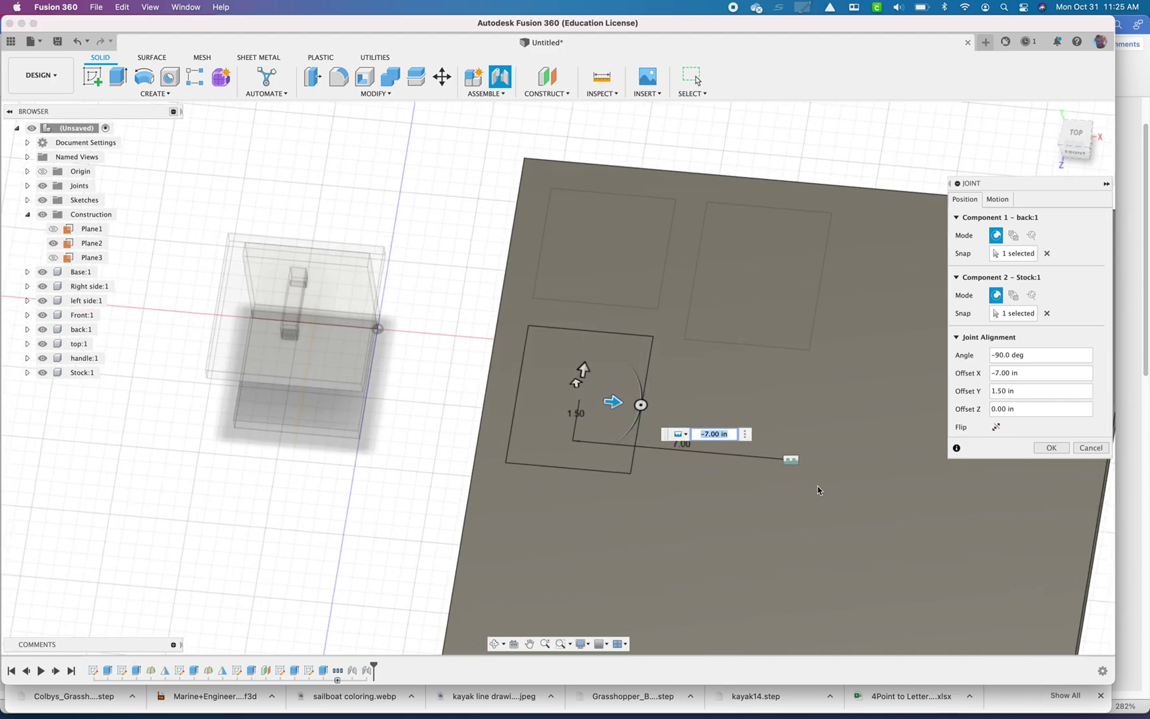
{"action": "scroll", "coordinate": [817, 486], "scroll_direction": "up", "scroll_amount": 2}
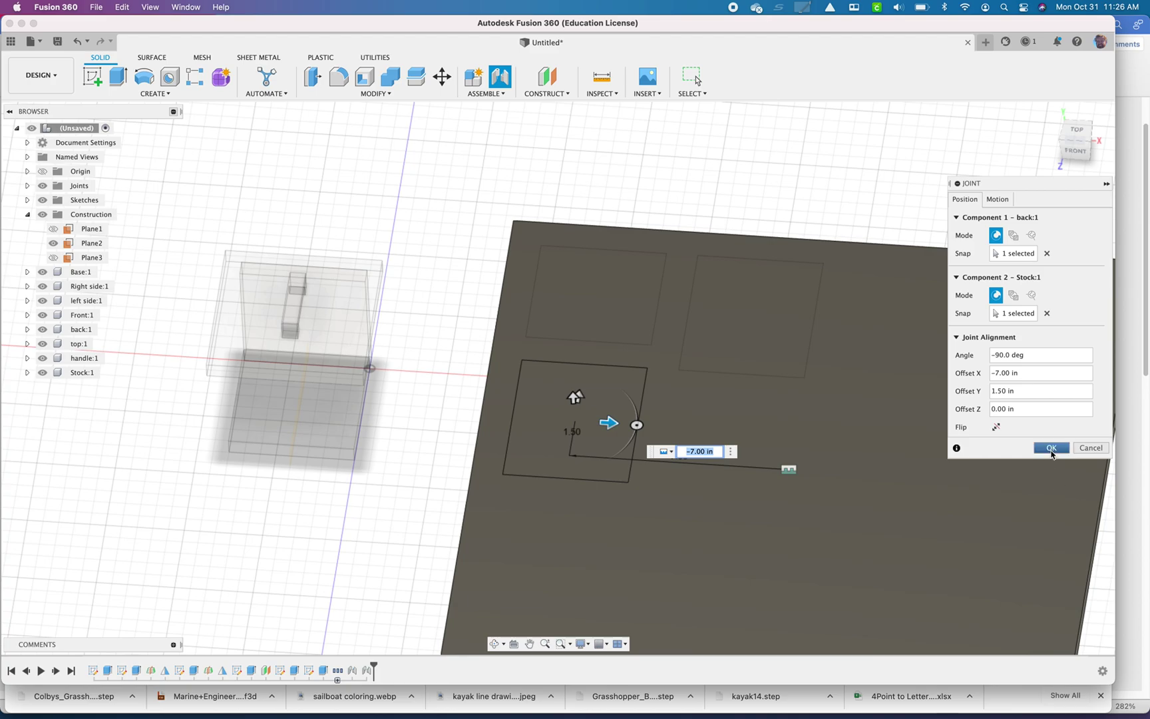